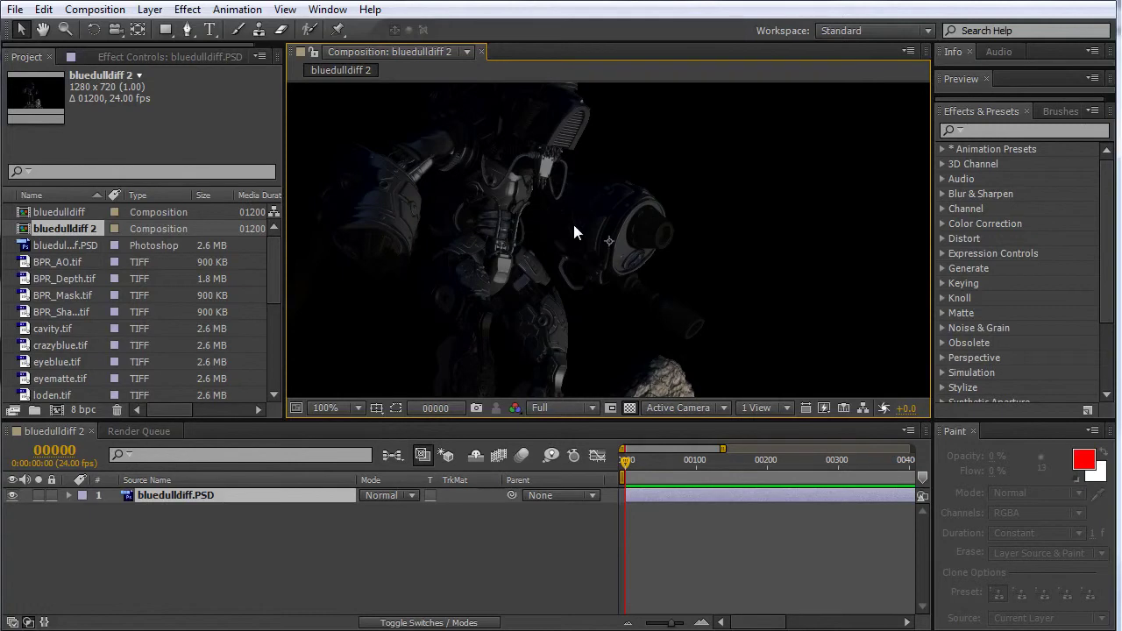
# - Fit the bluedulldiff 2 composition view up to 100% and undo the accidental move of the bluedulldiff.PSD layer
pyautogui.moveTo(566, 234)
pyautogui.mouseDown()
pyautogui.moveTo(576, 280)
pyautogui.moveTo(626, 277)
pyautogui.moveTo(547, 244)
pyautogui.moveTo(583, 237)
pyautogui.mouseUp()
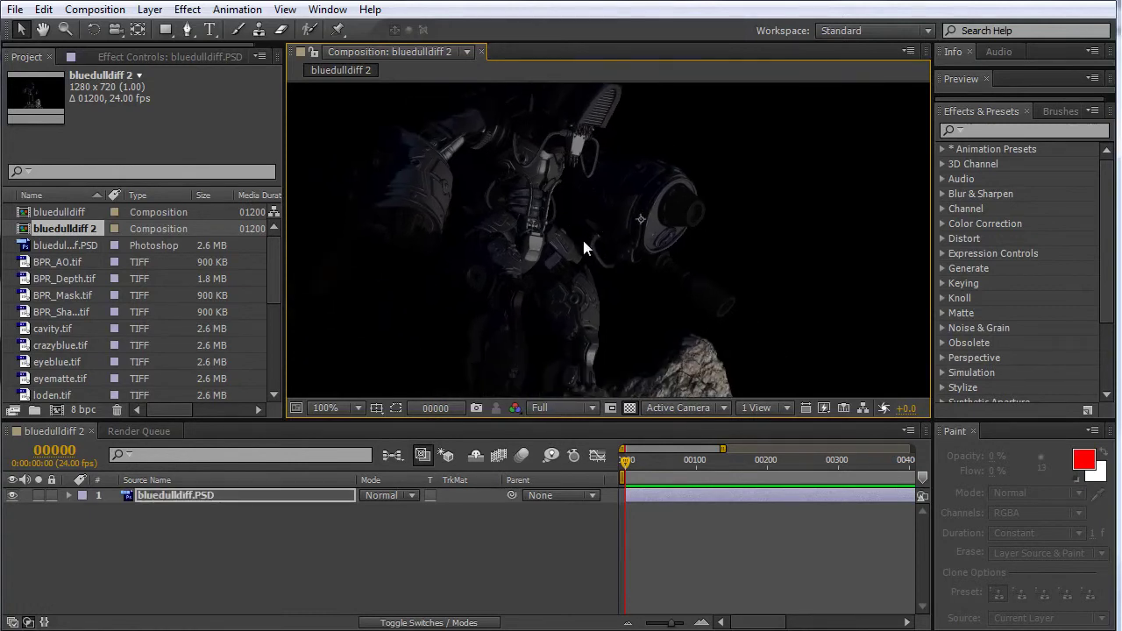
pyautogui.click(359, 408)
pyautogui.click(378, 447)
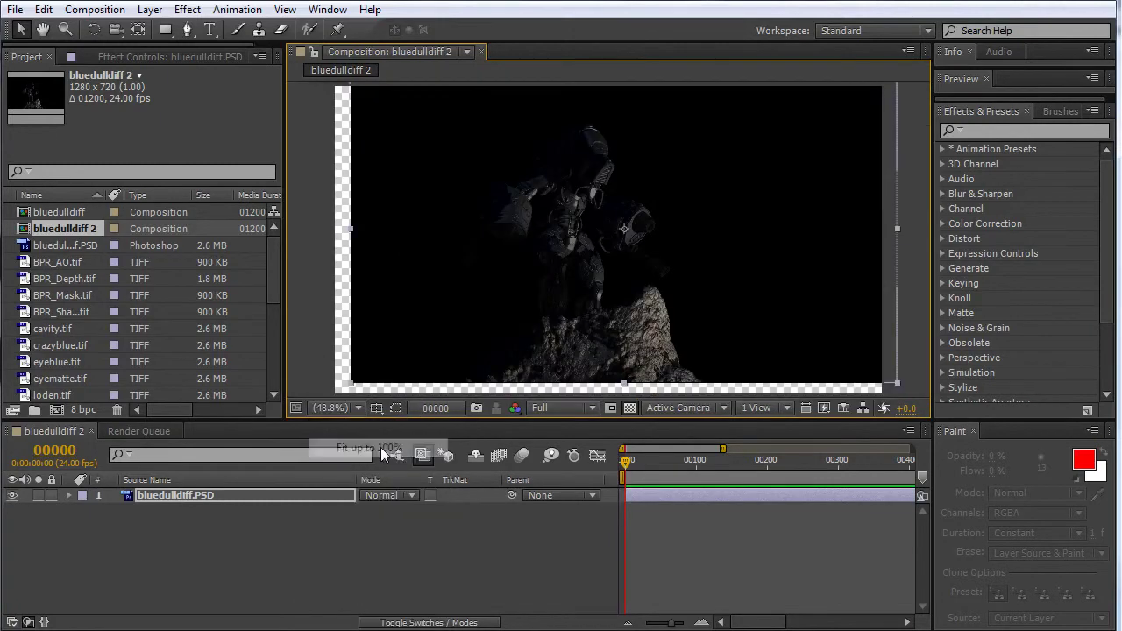
pyautogui.hotkey('ctrl', 'z')
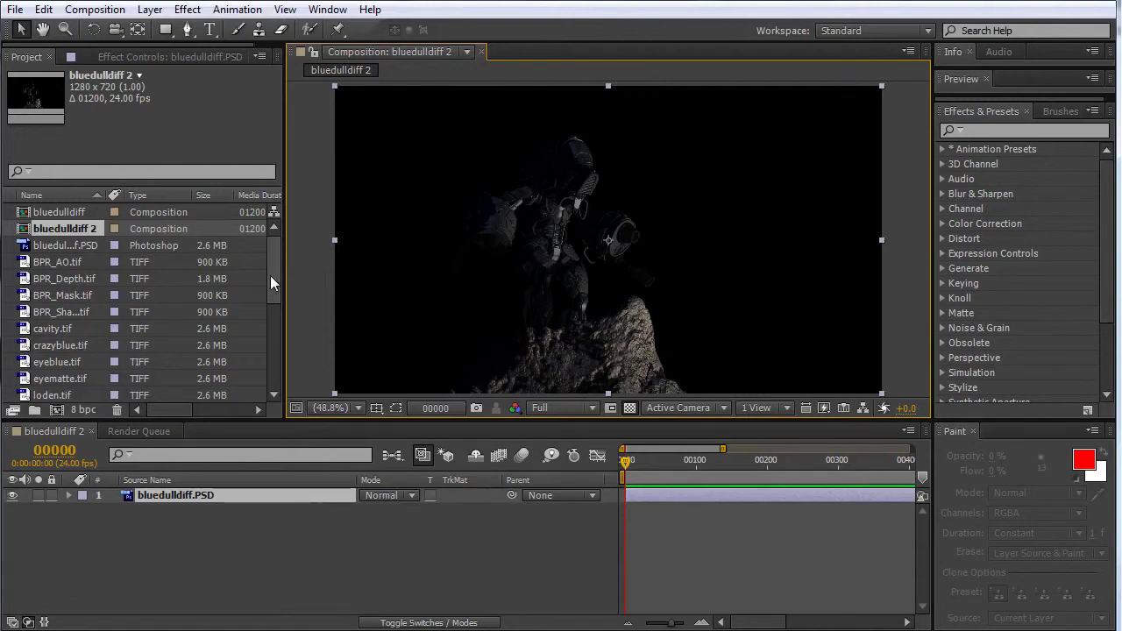
# - Add rim.tif to the bluedulldiff 2 composition above the bluedulldiff.PSD layer
pyautogui.scroll(-1, 272, 286)
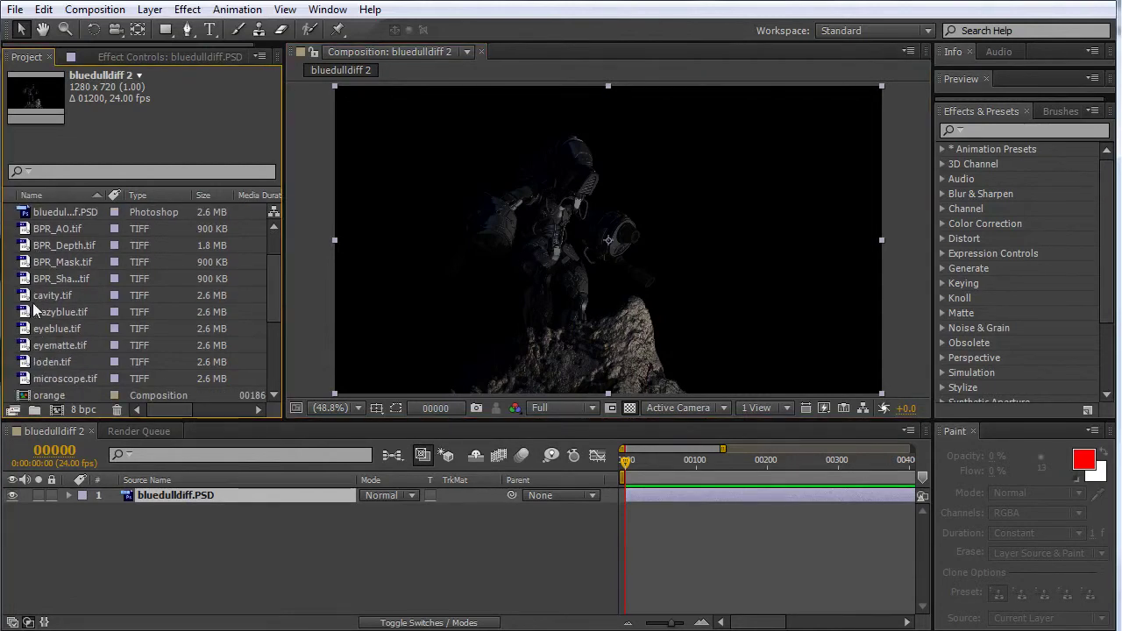
pyautogui.moveTo(272, 303); pyautogui.dragTo(272, 329)
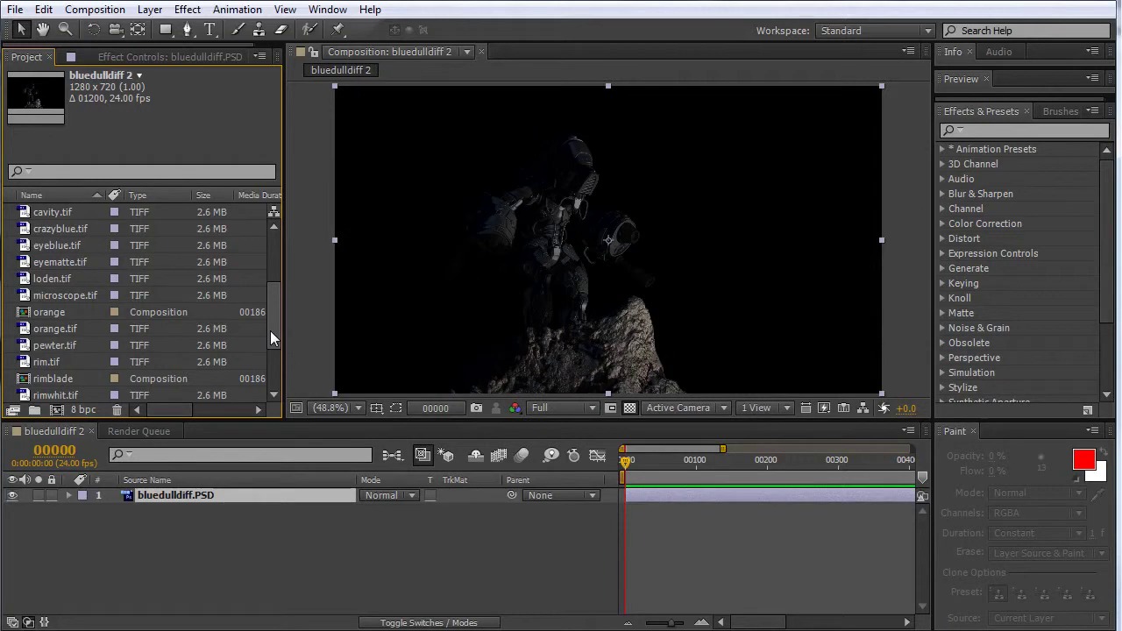
pyautogui.moveTo(270, 331)
pyautogui.mouseDown()
pyautogui.moveTo(279, 325)
pyautogui.moveTo(276, 382)
pyautogui.moveTo(276, 337)
pyautogui.mouseUp()
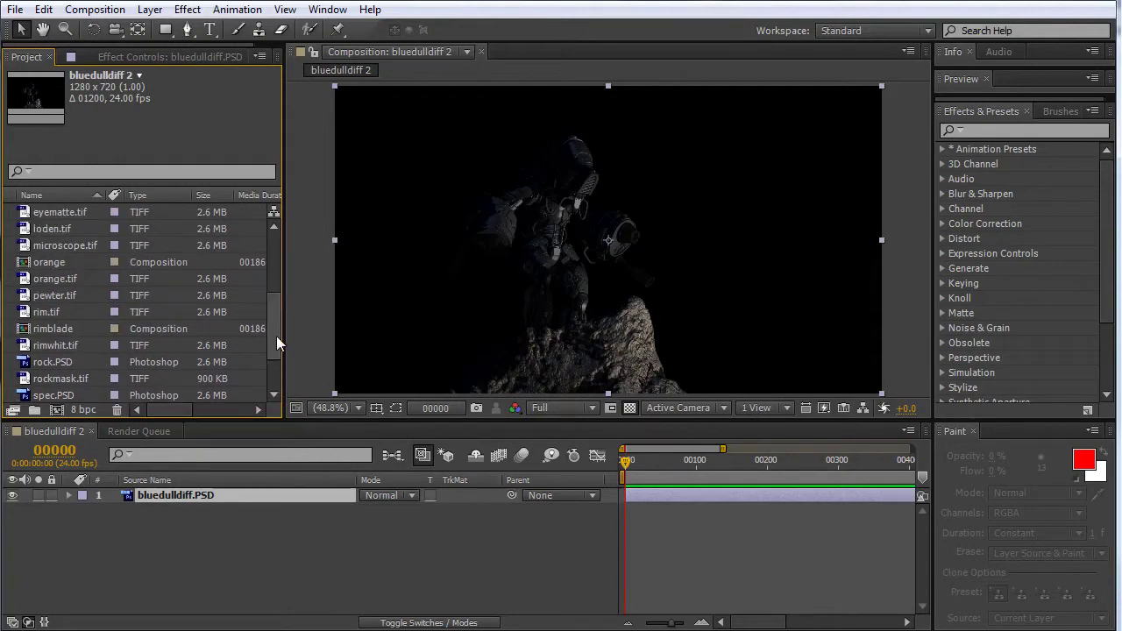
pyautogui.click(45, 314)
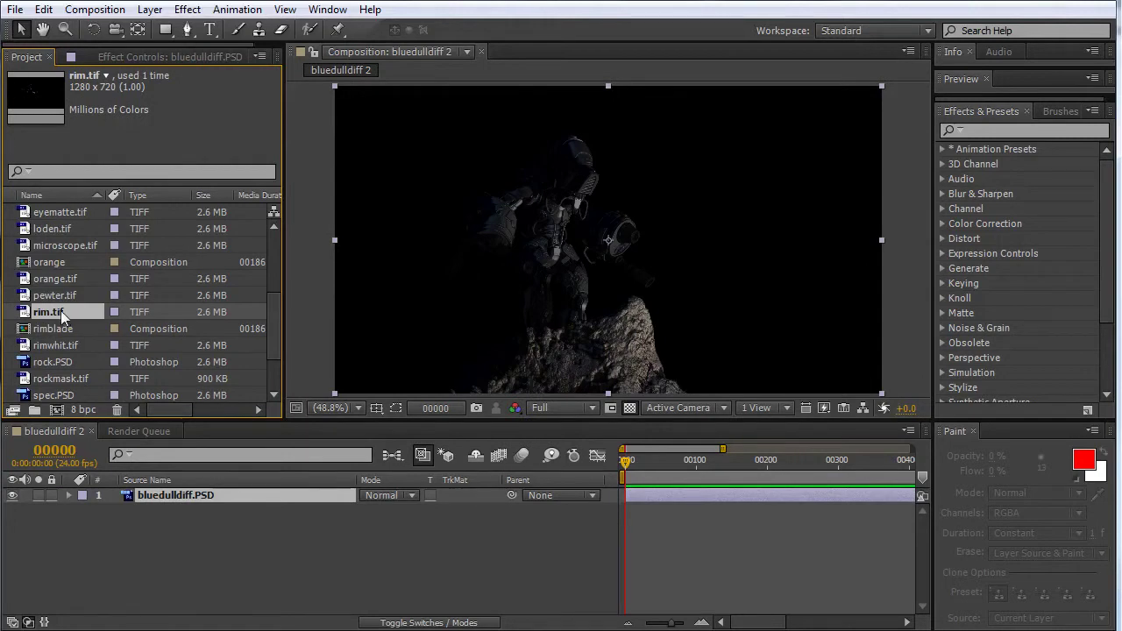
pyautogui.moveTo(58, 313); pyautogui.dragTo(112, 492)
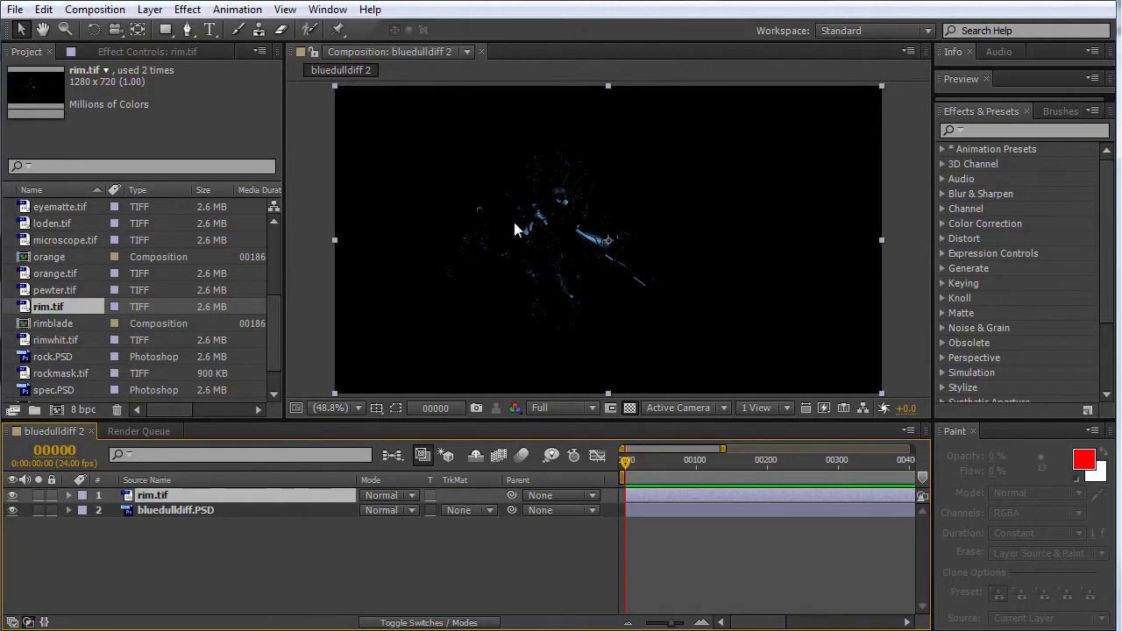
# - Set the rim.tif layer's blending mode to Screen
pyautogui.click(395, 494)
pyautogui.click(414, 498)
pyautogui.click(414, 496)
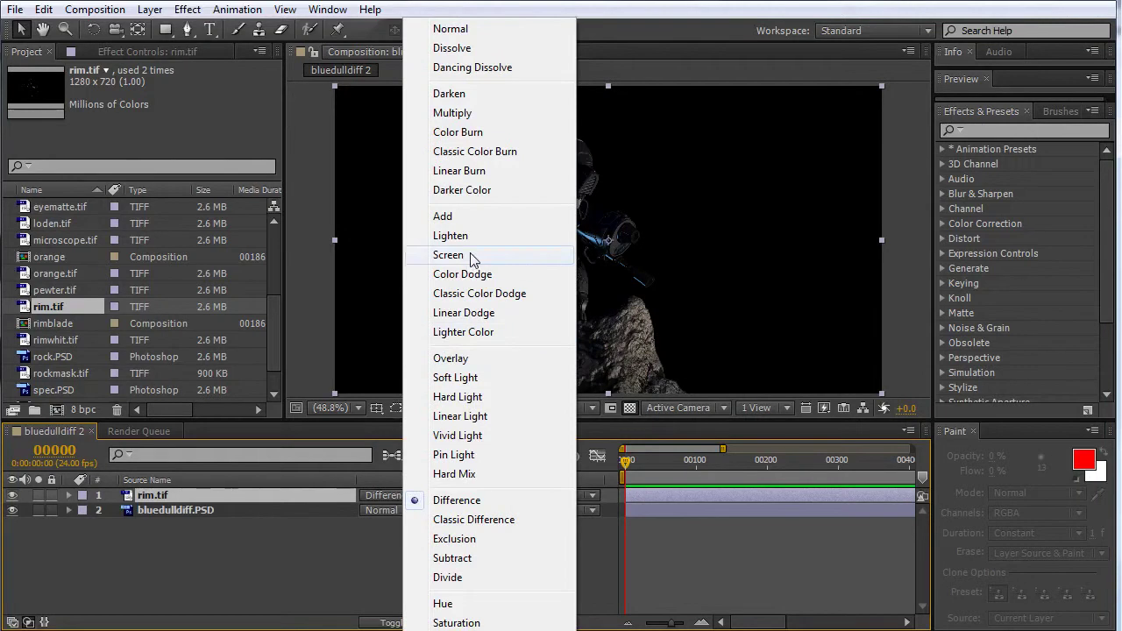
pyautogui.click(465, 255)
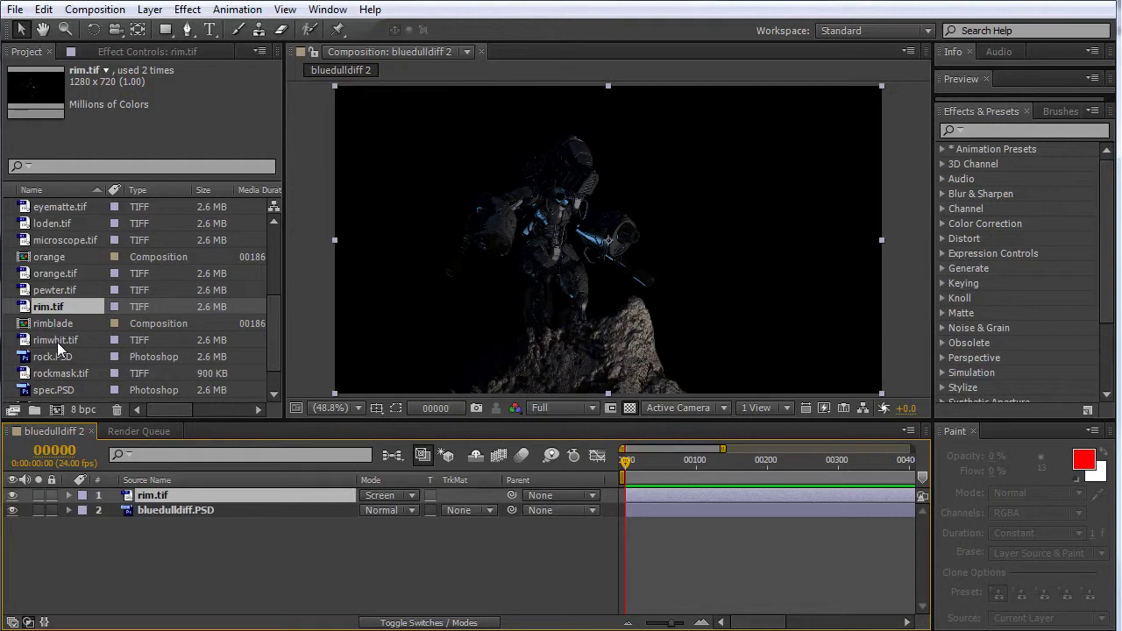
# - Add crazyblue.tif to the composition as the top layer above rim.tif
pyautogui.moveTo(268, 272); pyautogui.dragTo(281, 223)
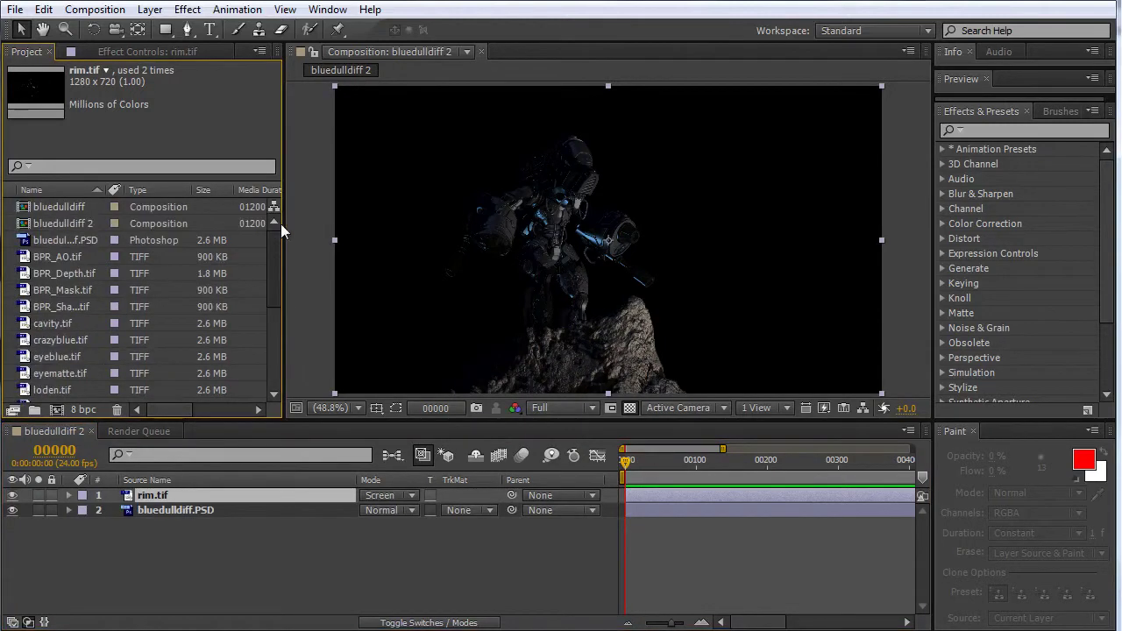
pyautogui.click(50, 340)
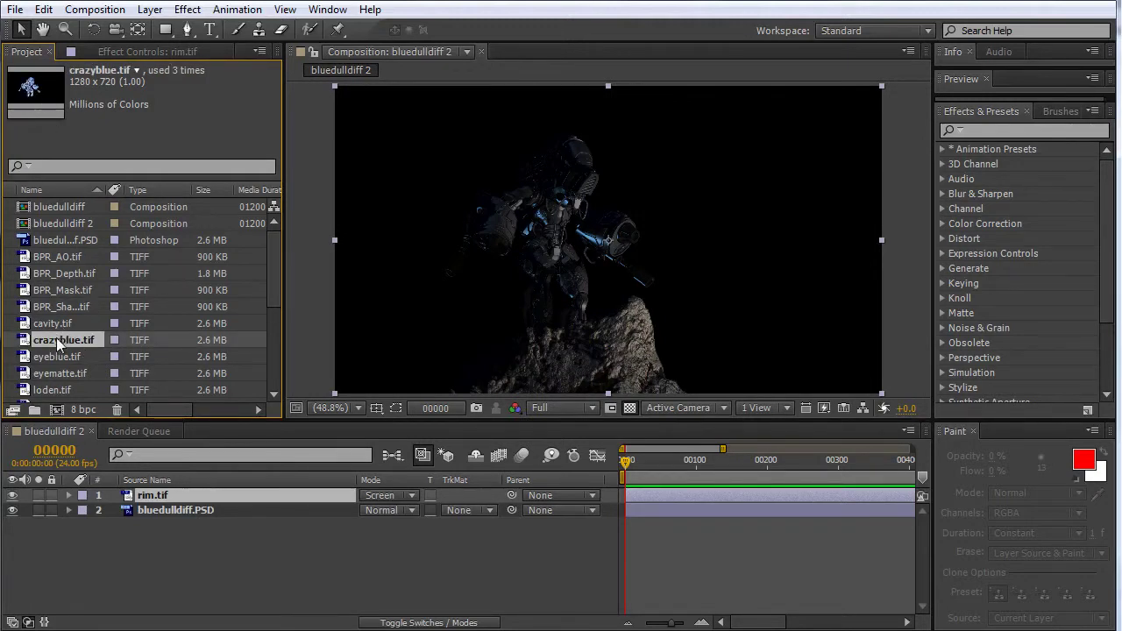
pyautogui.moveTo(69, 354); pyautogui.dragTo(112, 495)
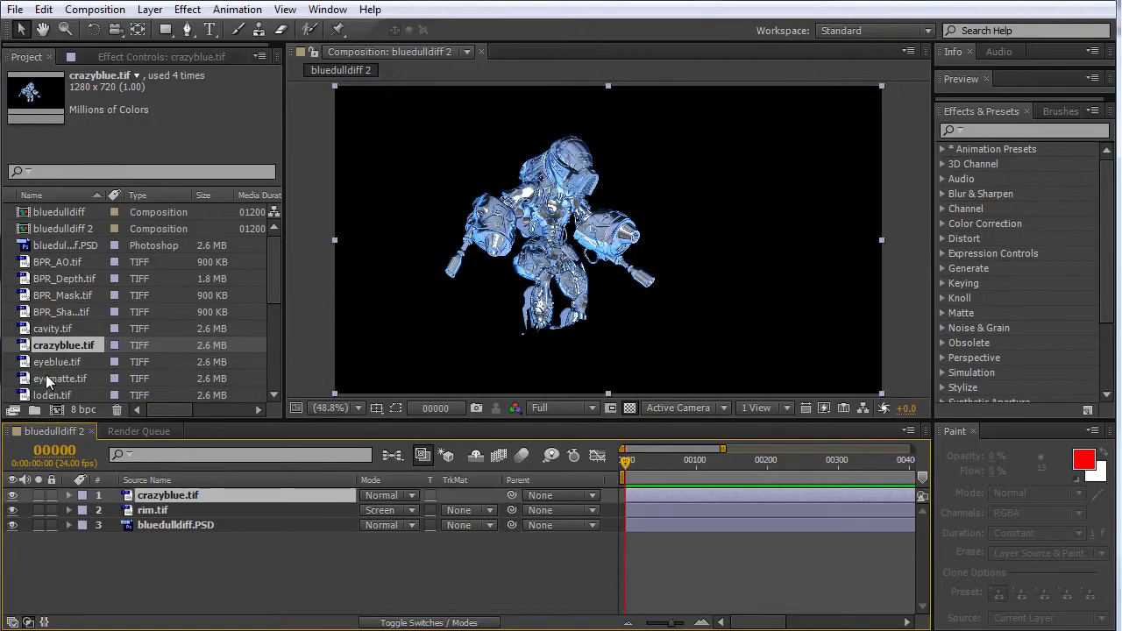
# - Add rimwhit.tif directly above crazyblue.tif and use it as the luma track matte for crazyblue.tif
pyautogui.moveTo(274, 294); pyautogui.dragTo(270, 342)
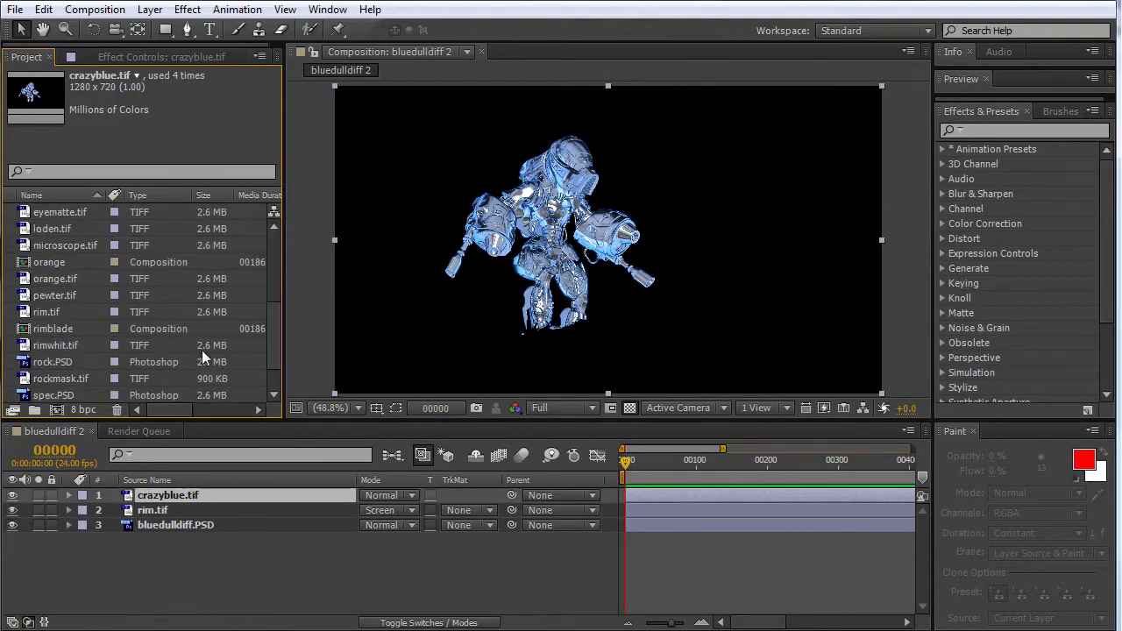
pyautogui.moveTo(49, 347); pyautogui.dragTo(85, 490)
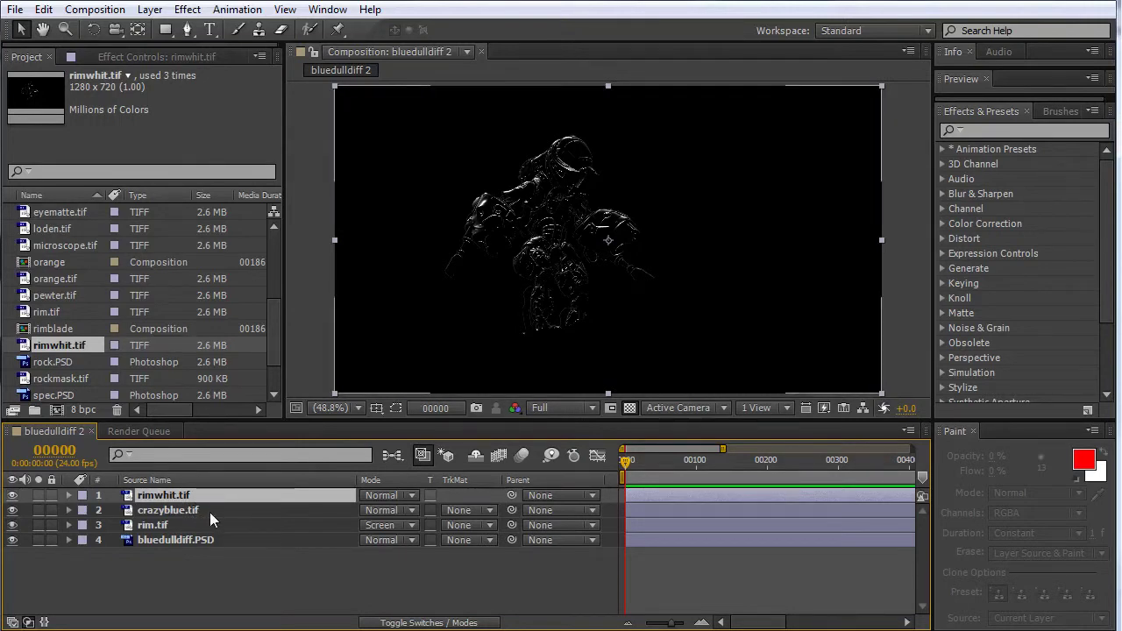
pyautogui.click(489, 513)
pyautogui.click(498, 594)
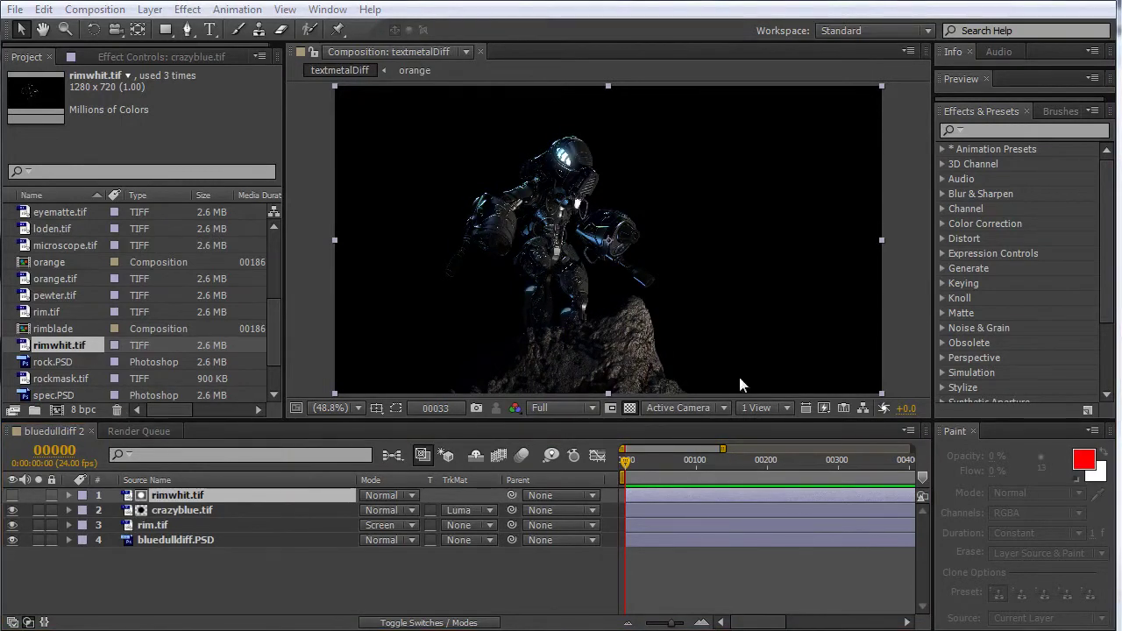
pyautogui.click(71, 431)
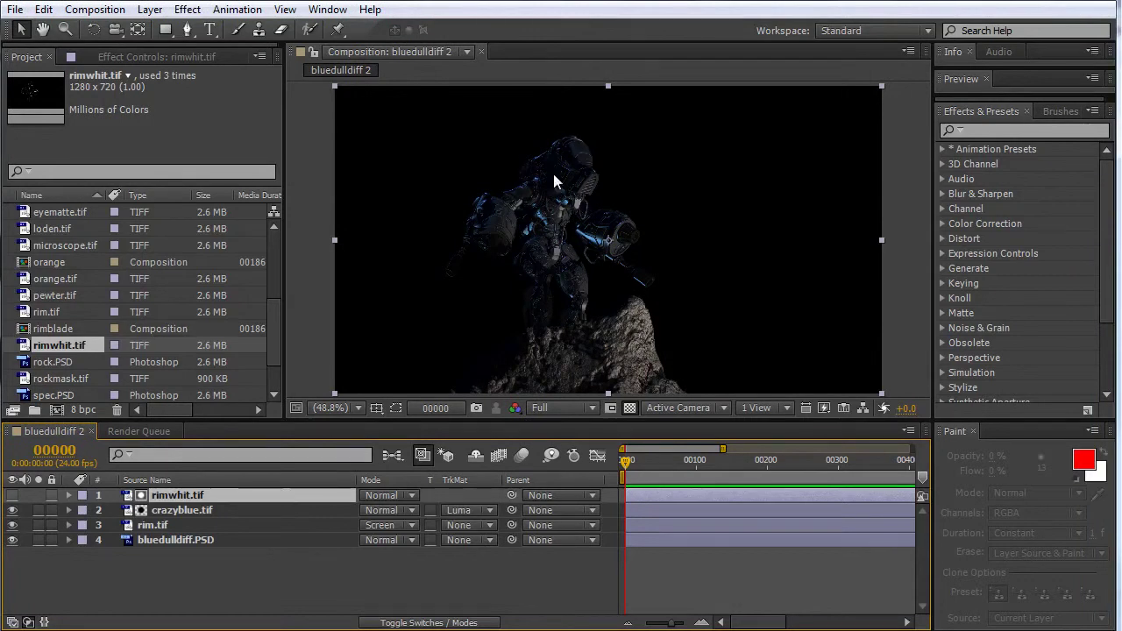
# - Add a second copy of rimwhit.tif as the top layer and set its blending mode to Screen
pyautogui.moveTo(54, 346); pyautogui.dragTo(327, 494)
pyautogui.click(411, 496)
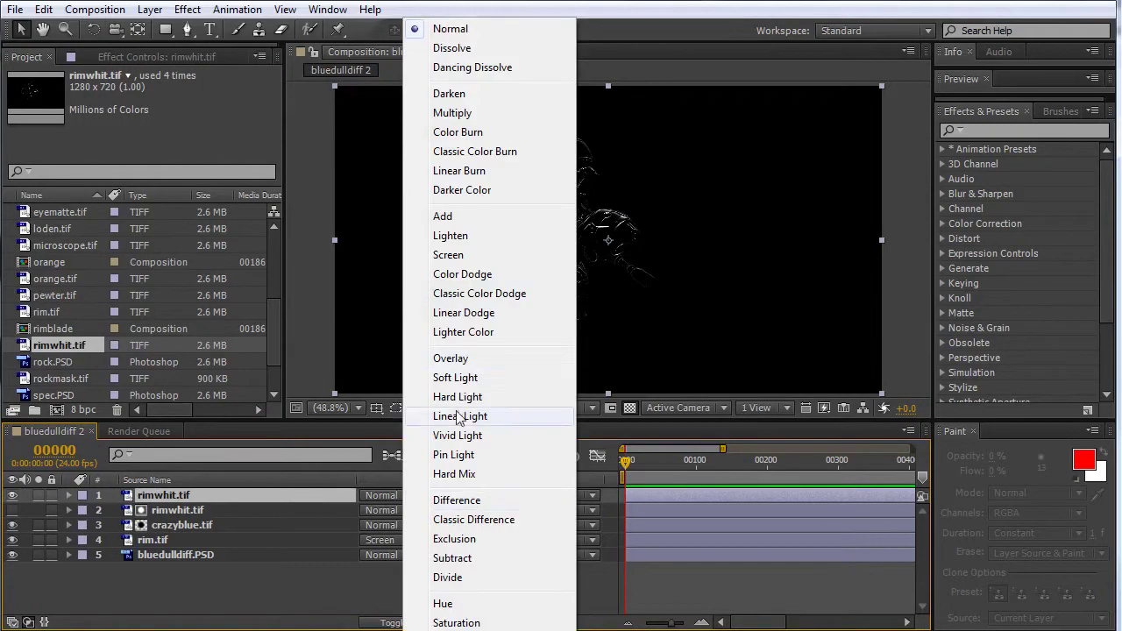
pyautogui.click(471, 258)
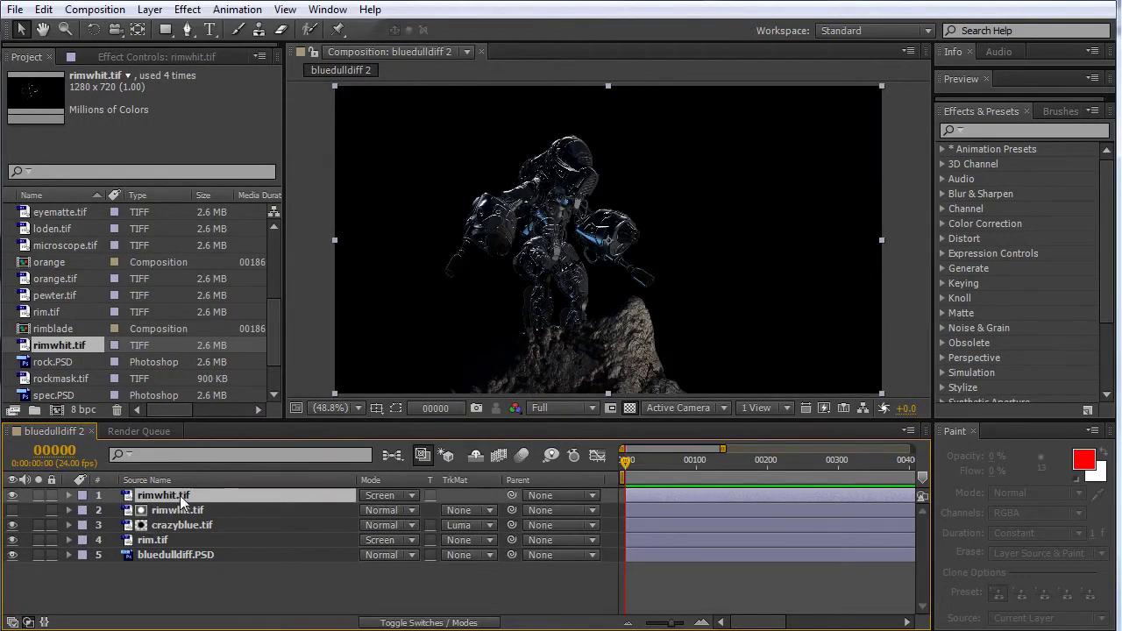
# - Lower the opacity of the top rimwhit.tif layer, trying 50% and 25% before settling on 35%
pyautogui.press('t')
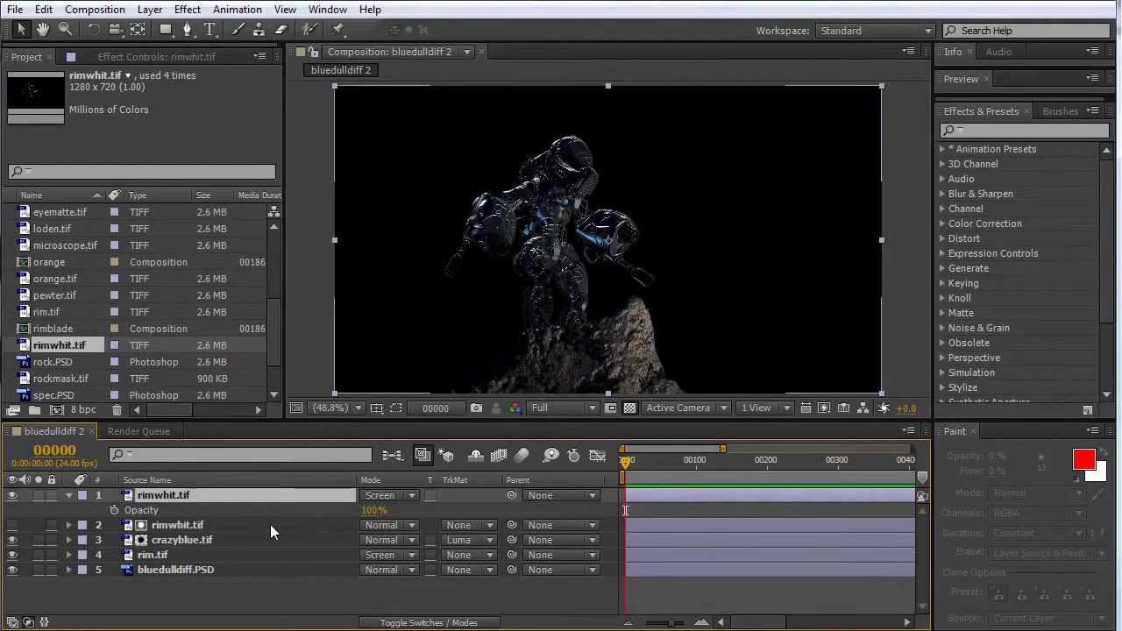
pyautogui.click(374, 510)
pyautogui.write('50')
pyautogui.press('Return')
pyautogui.click(13, 498)
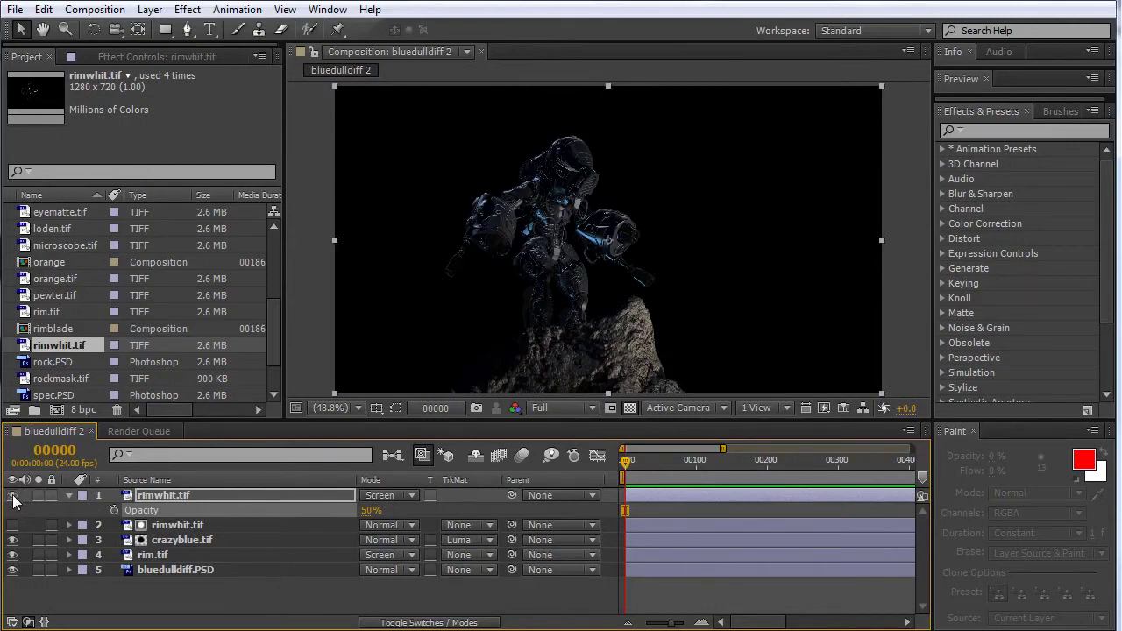
pyautogui.click(372, 511)
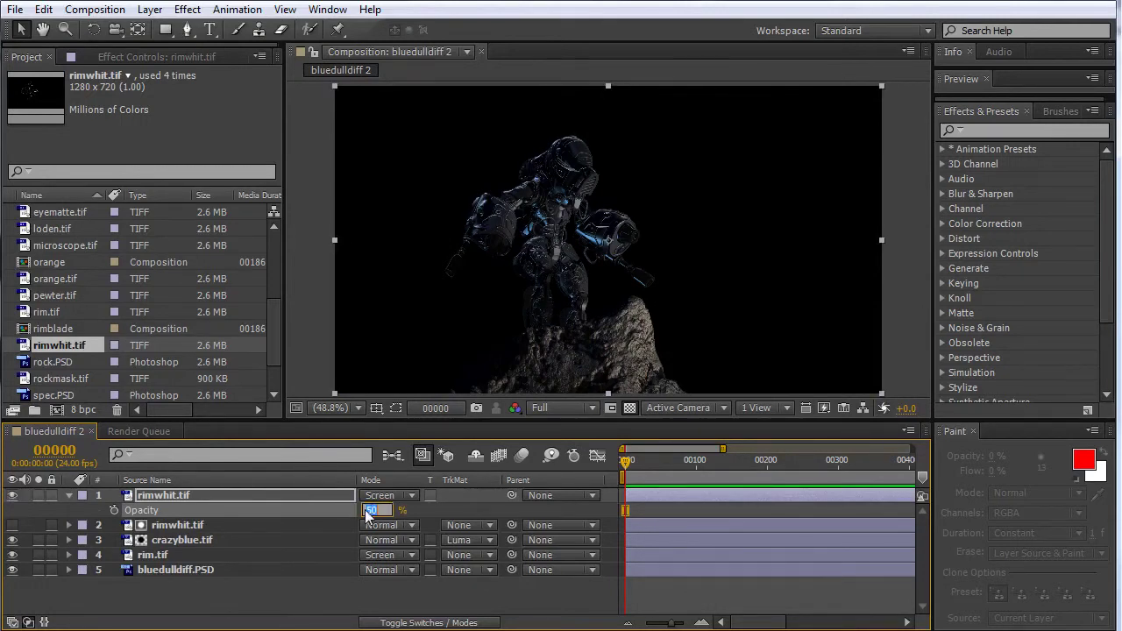
pyautogui.write('25')
pyautogui.press('Return')
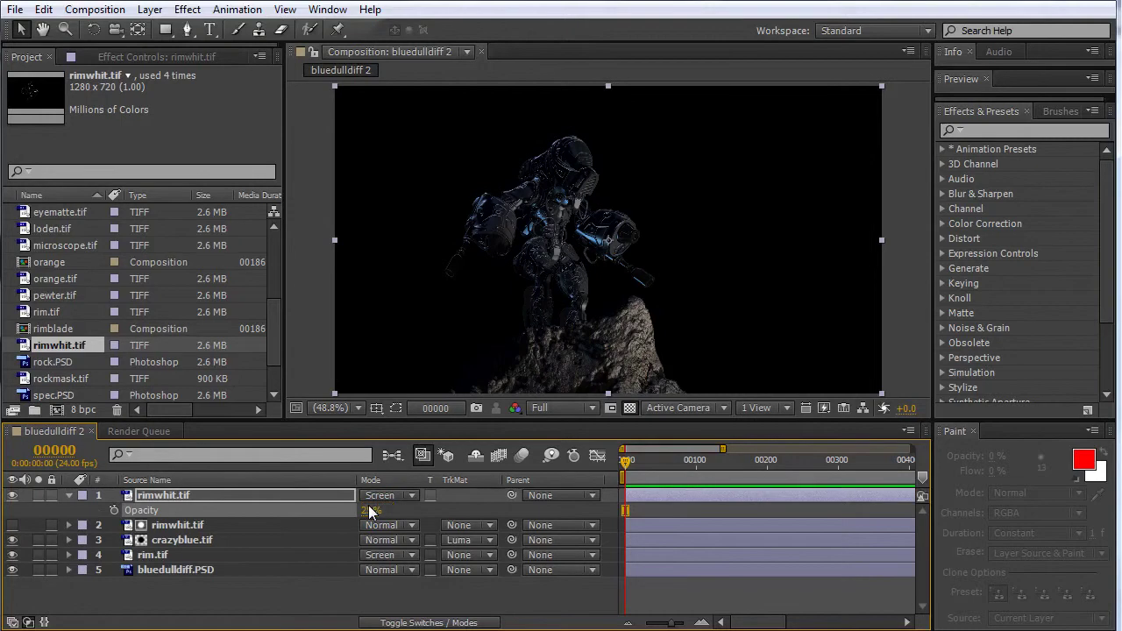
pyautogui.click(370, 511)
pyautogui.write('3')
pyautogui.press('Return')
# - Set the crazyblue.tif layer's opacity to 65% and collapse the opened layer properties
pyautogui.click(187, 540)
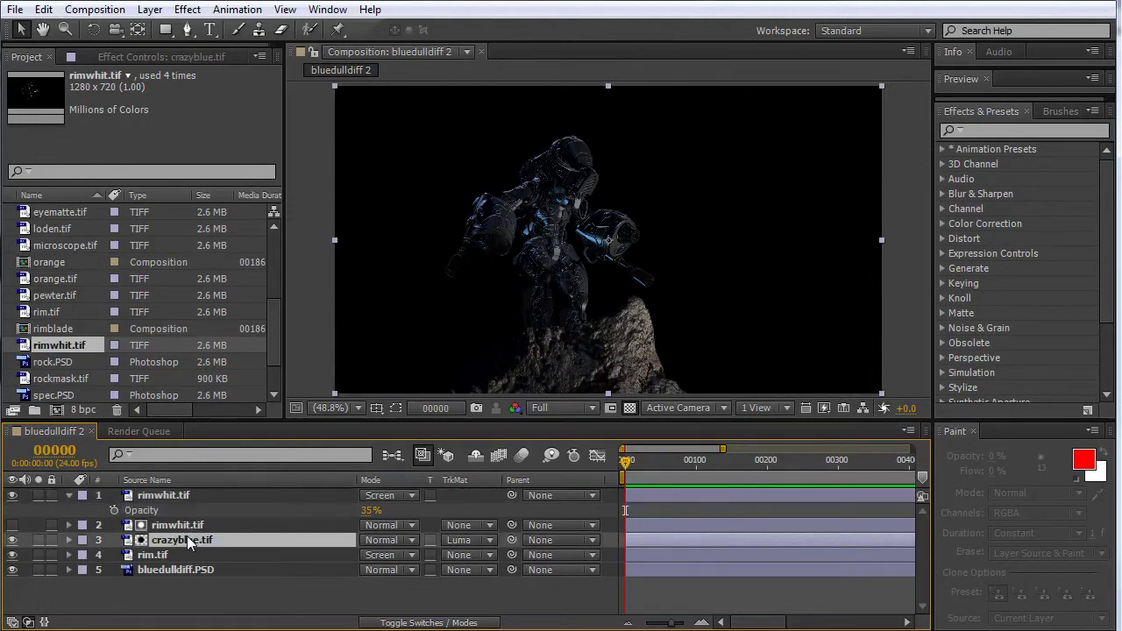
pyautogui.press('t')
pyautogui.click(372, 555)
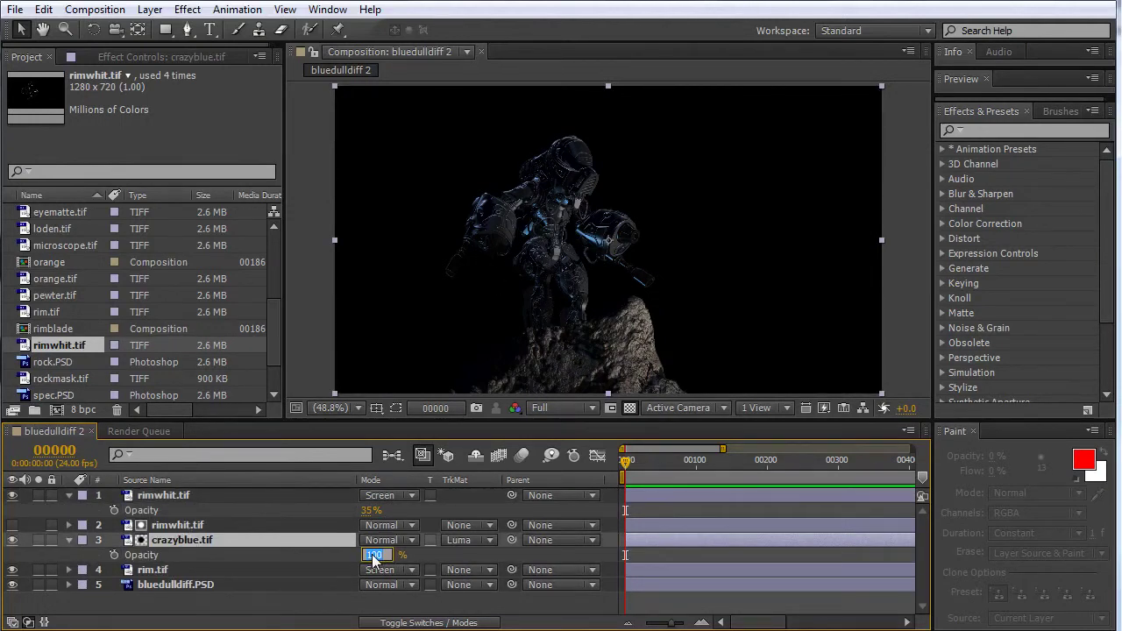
pyautogui.write('65')
pyautogui.press('Return')
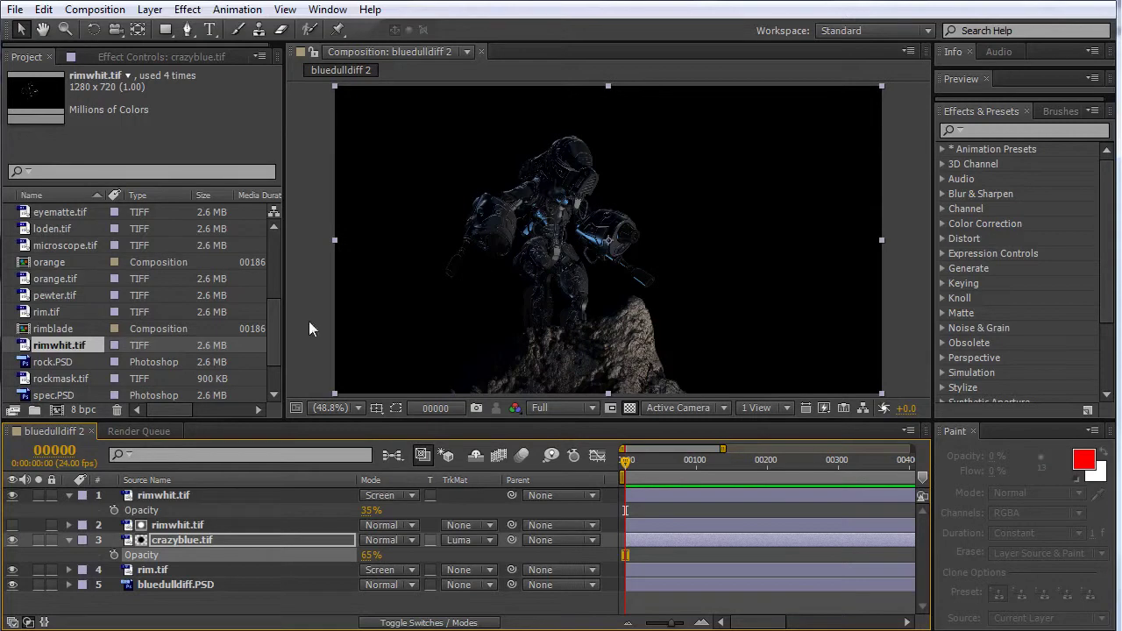
pyautogui.click(69, 540)
pyautogui.click(68, 496)
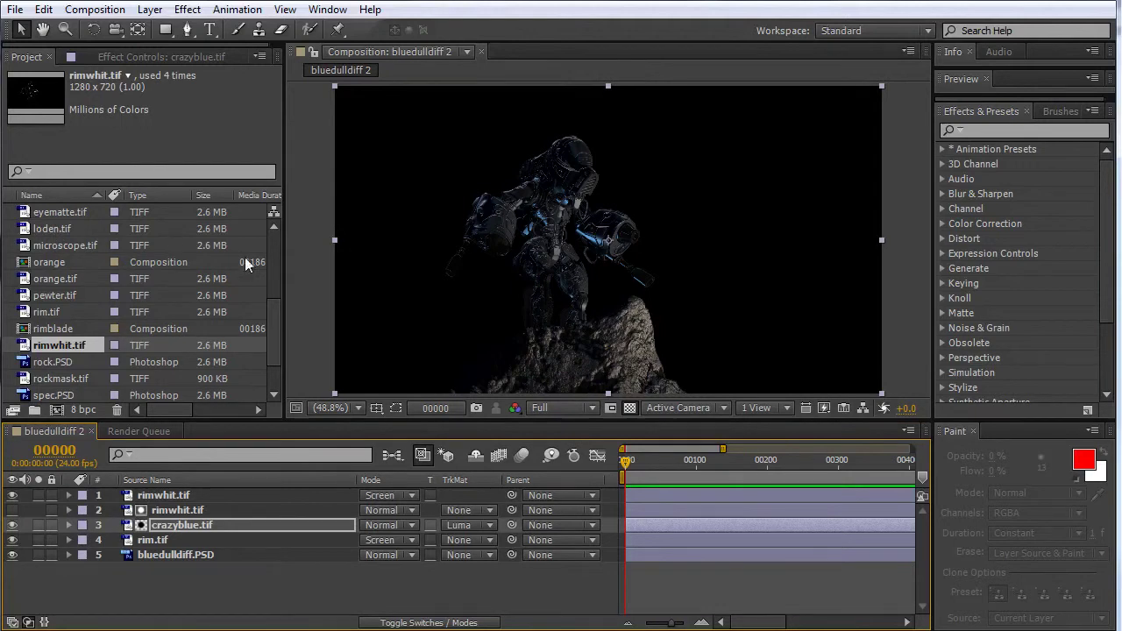
pyautogui.moveTo(274, 312); pyautogui.dragTo(290, 205)
pyautogui.click(74, 261)
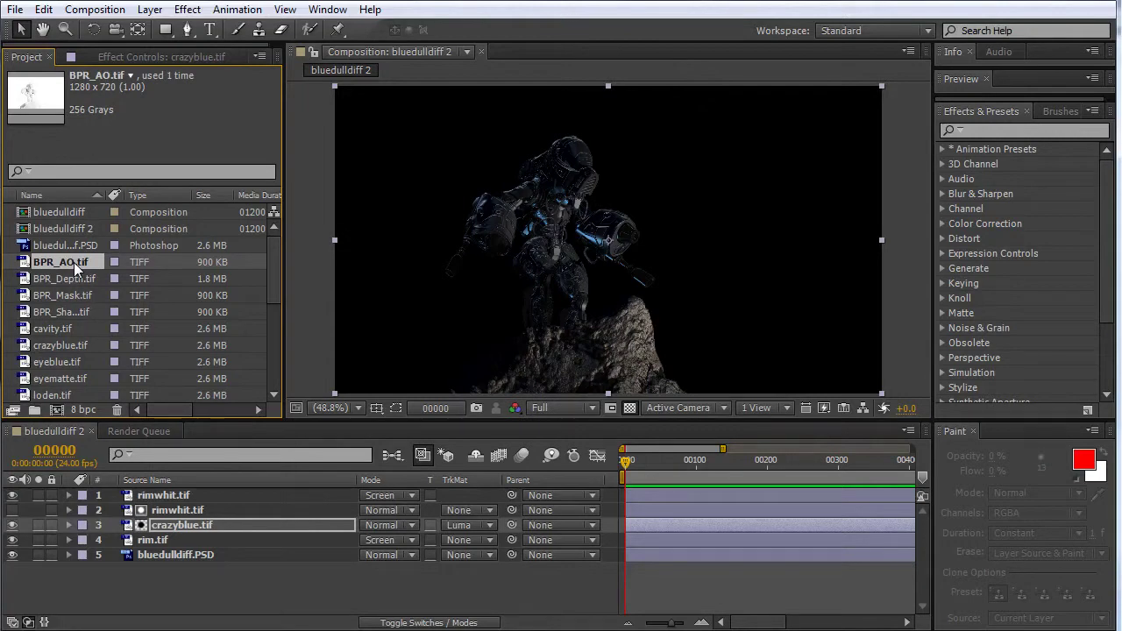
pyautogui.moveTo(74, 262); pyautogui.dragTo(132, 491)
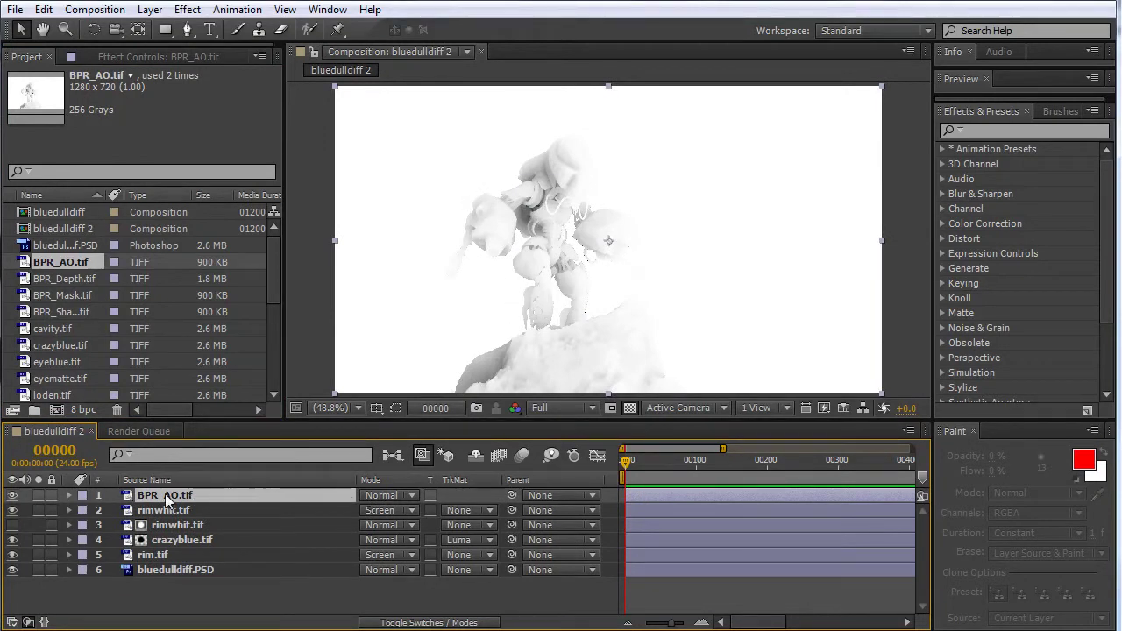
pyautogui.press('Delete')
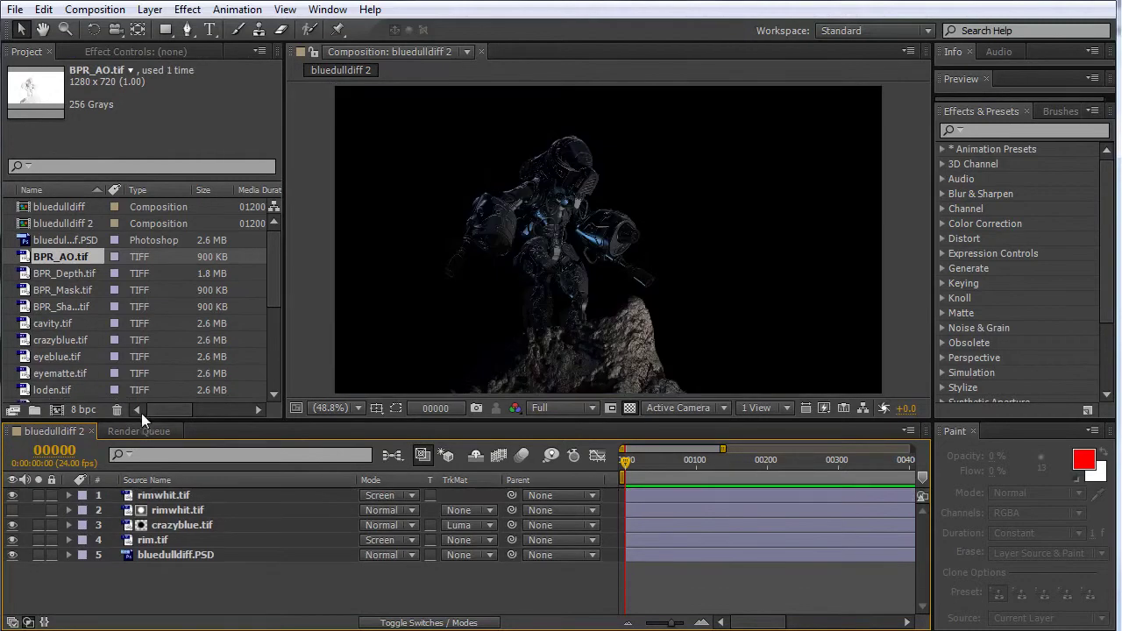
# - Add cavity.tif as the top layer and apply a Levels effect to it with Input White at 156
pyautogui.click(53, 322)
pyautogui.moveTo(65, 323); pyautogui.dragTo(132, 496)
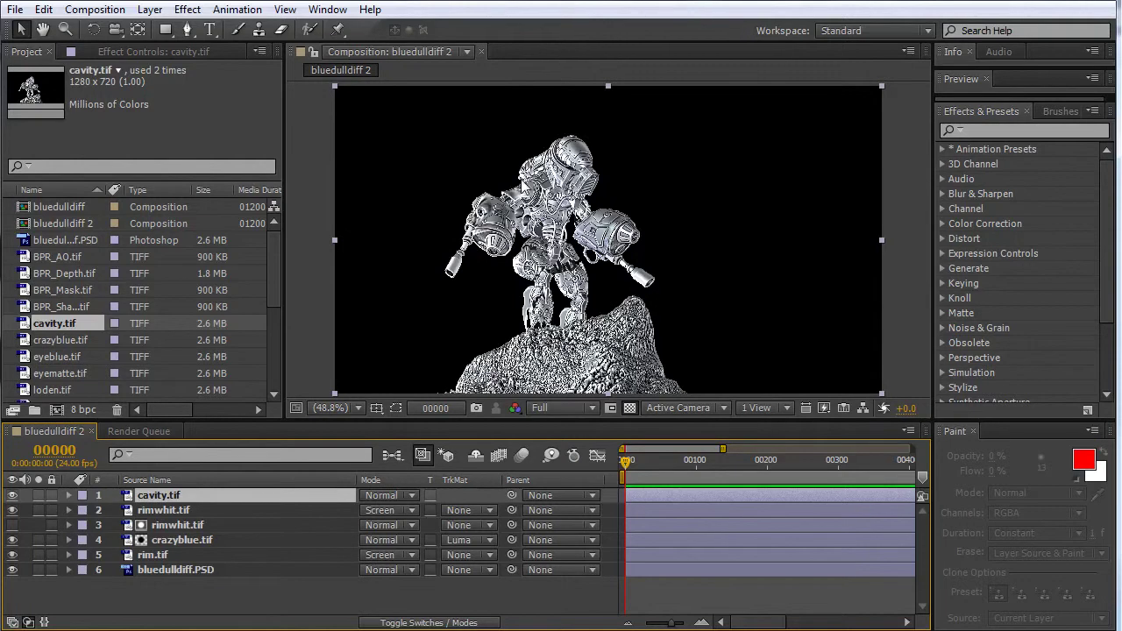
pyautogui.rightClick(194, 494)
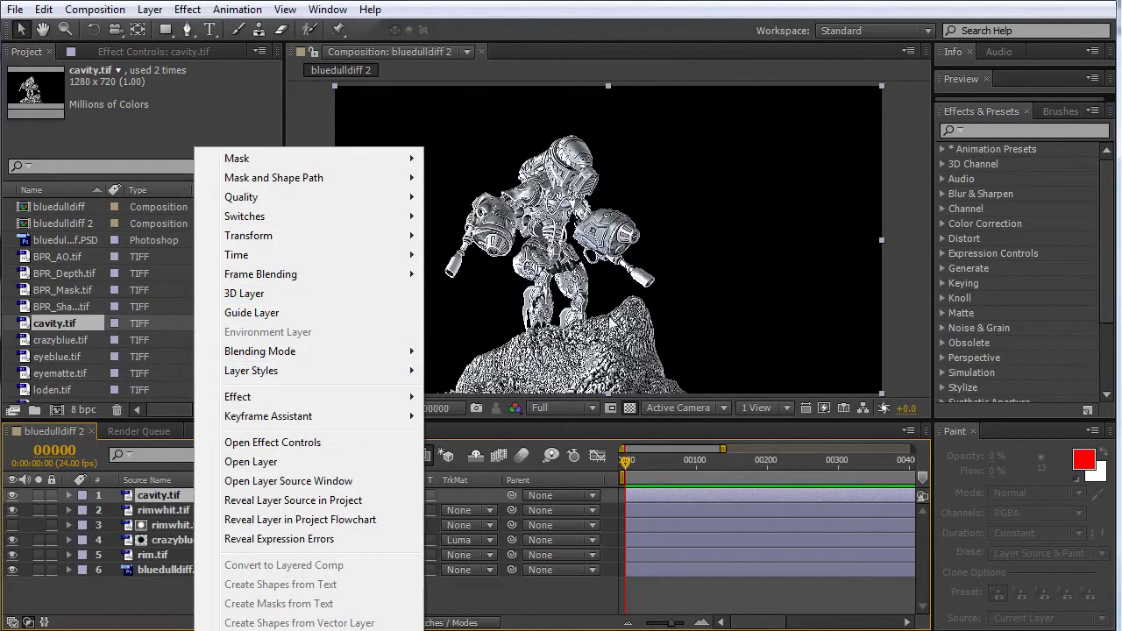
pyautogui.moveTo(345, 400)
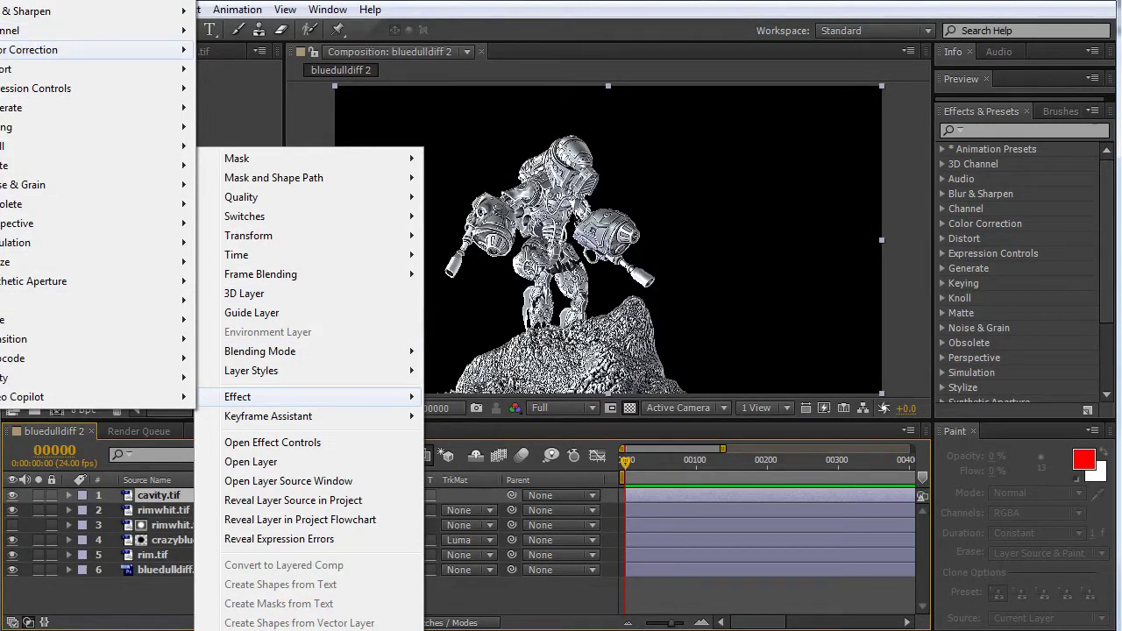
pyautogui.click(2, 456)
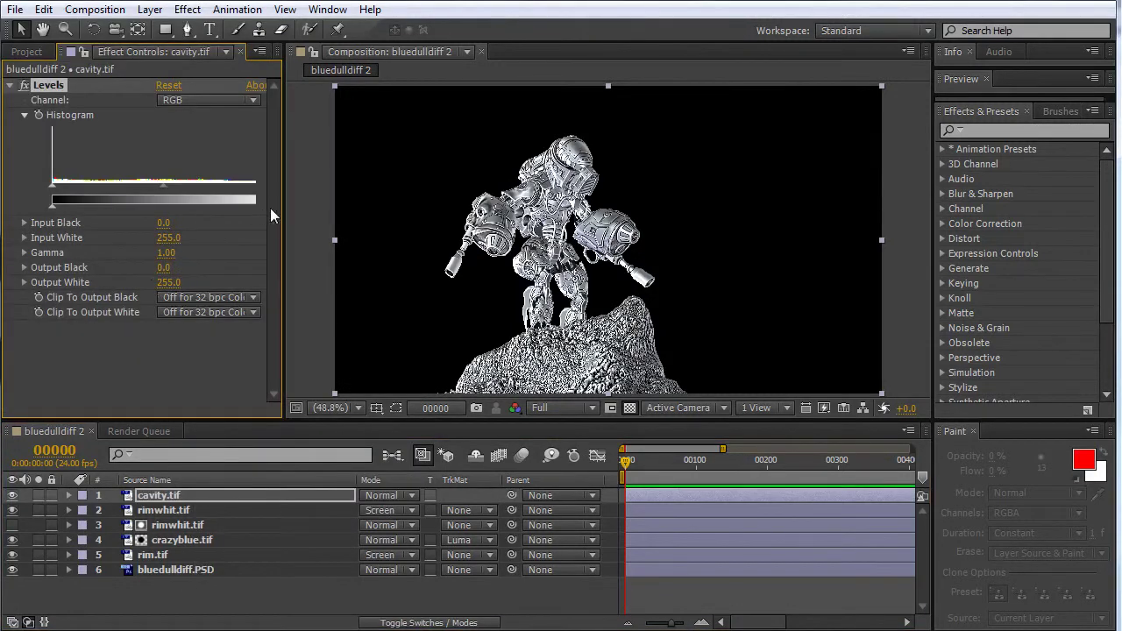
pyautogui.moveTo(283, 208); pyautogui.dragTo(188, 188)
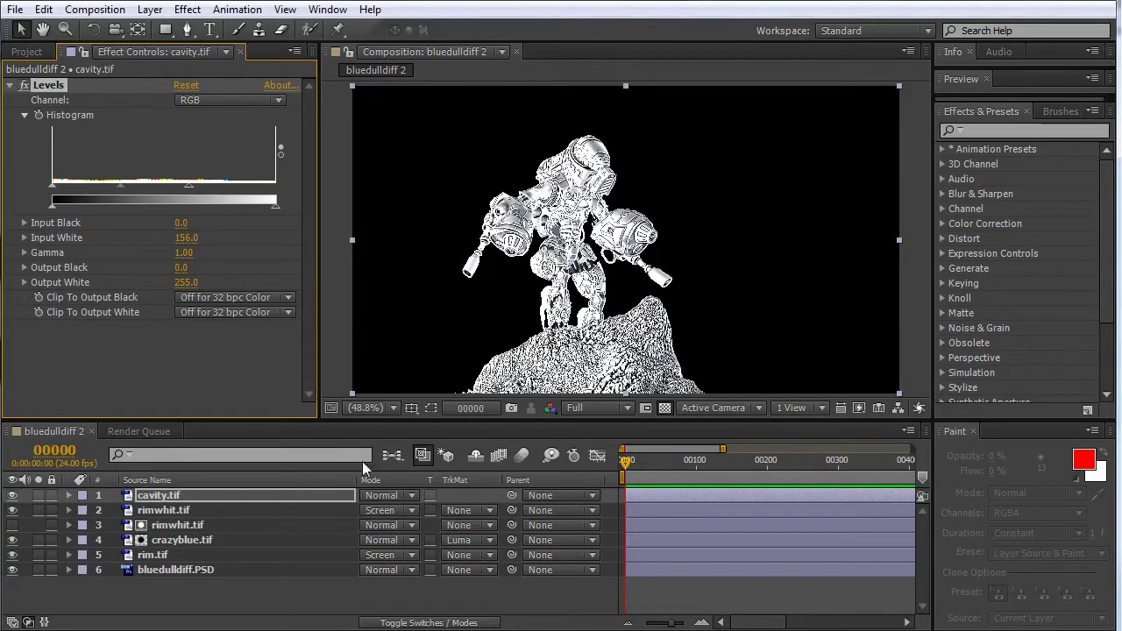
# - Set the cavity.tif layer's blending mode to Multiply and its opacity to 65%, and collapse its properties
pyautogui.click(414, 497)
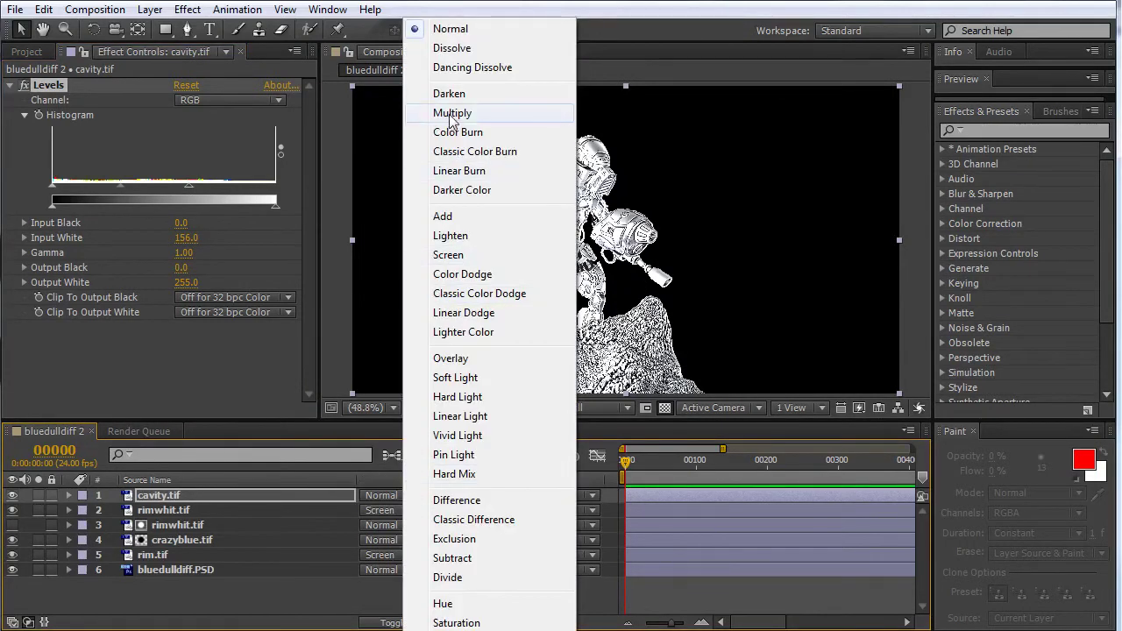
pyautogui.click(449, 112)
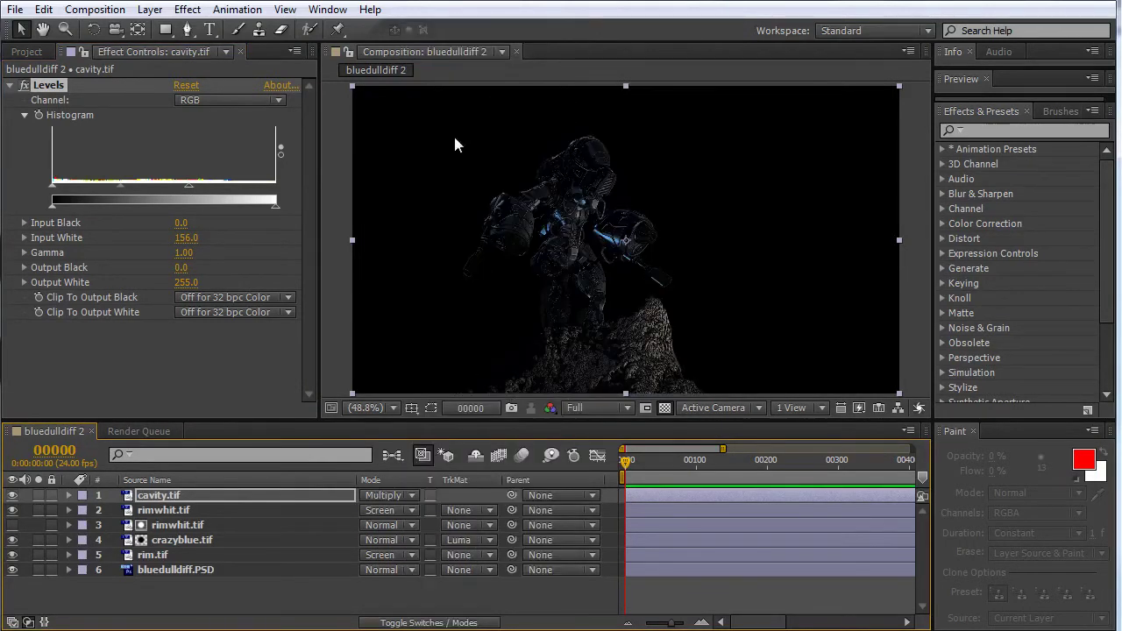
pyautogui.click(203, 491)
pyautogui.press('t')
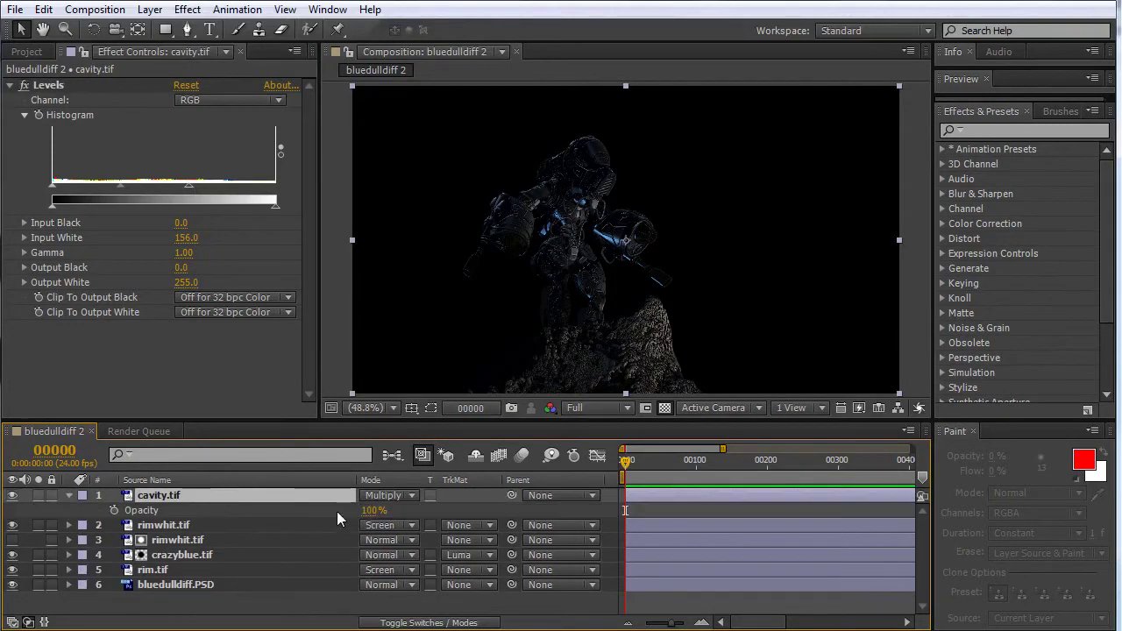
pyautogui.click(374, 510)
pyautogui.write('65')
pyautogui.press('Return')
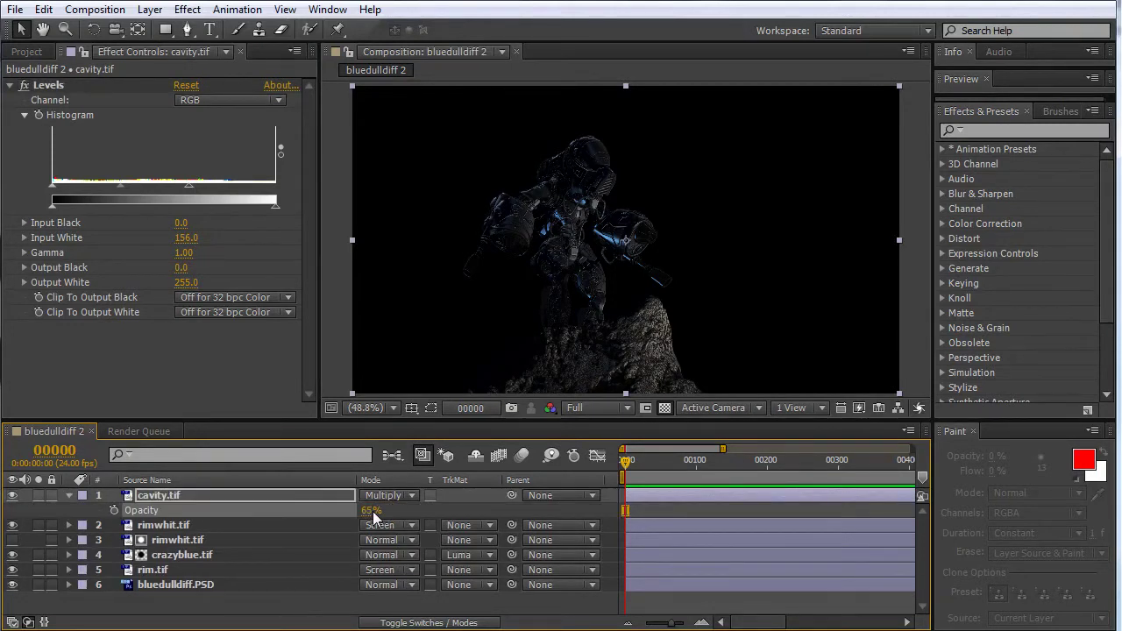
pyautogui.click(70, 497)
# - Toggle the visibility of cavity.tif to compare the image with and without it, leaving the layer visible
pyautogui.click(11, 496)
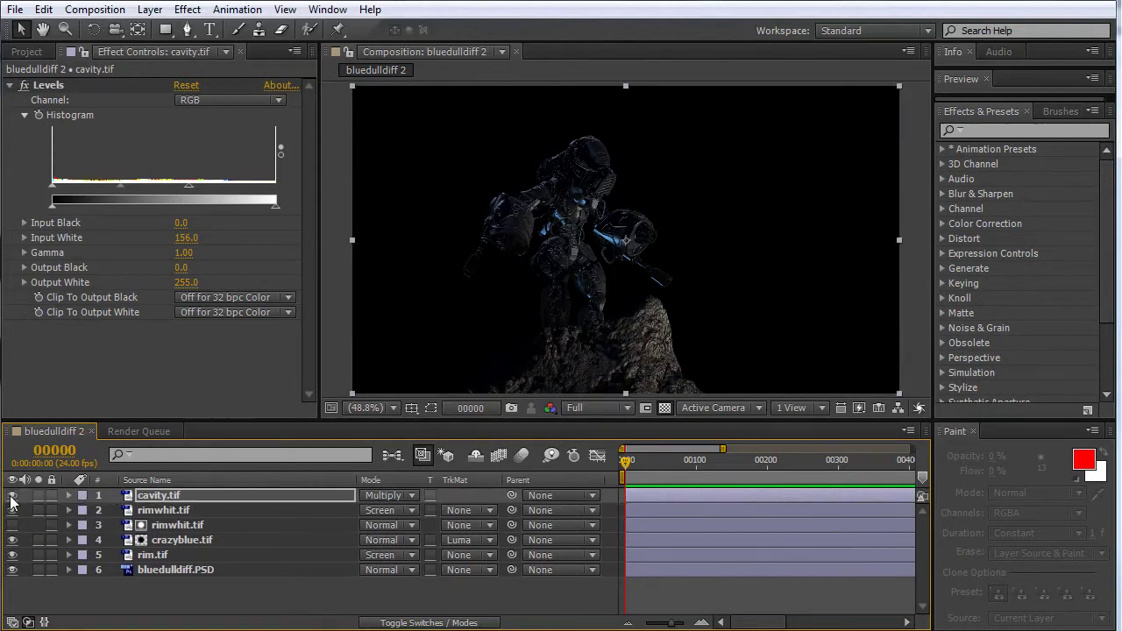
pyautogui.click(12, 497)
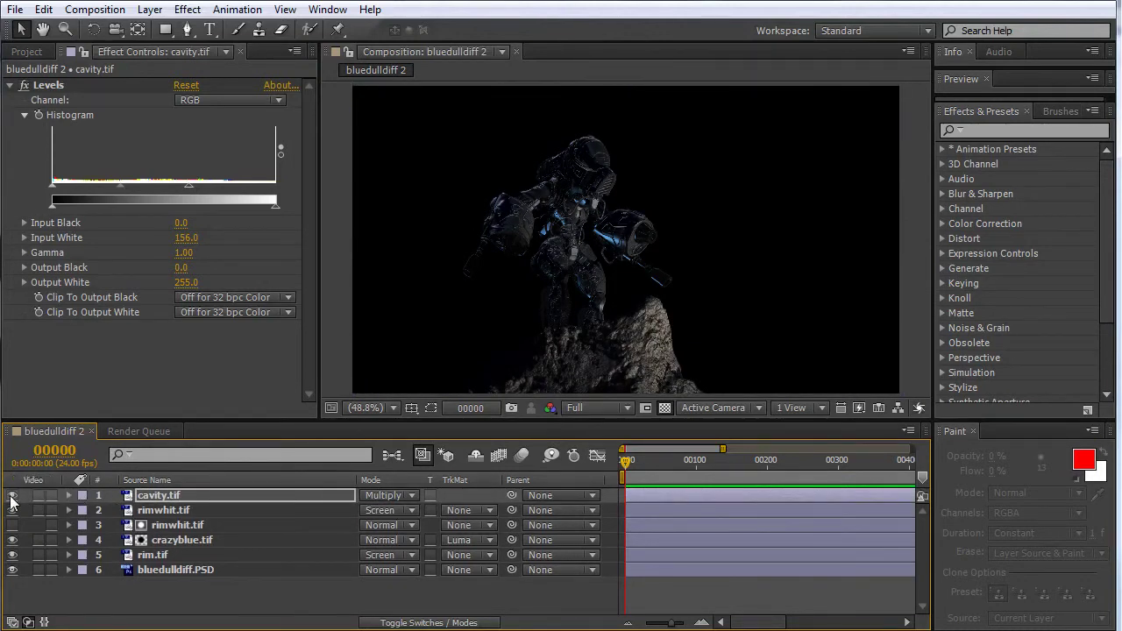
pyautogui.click(11, 497)
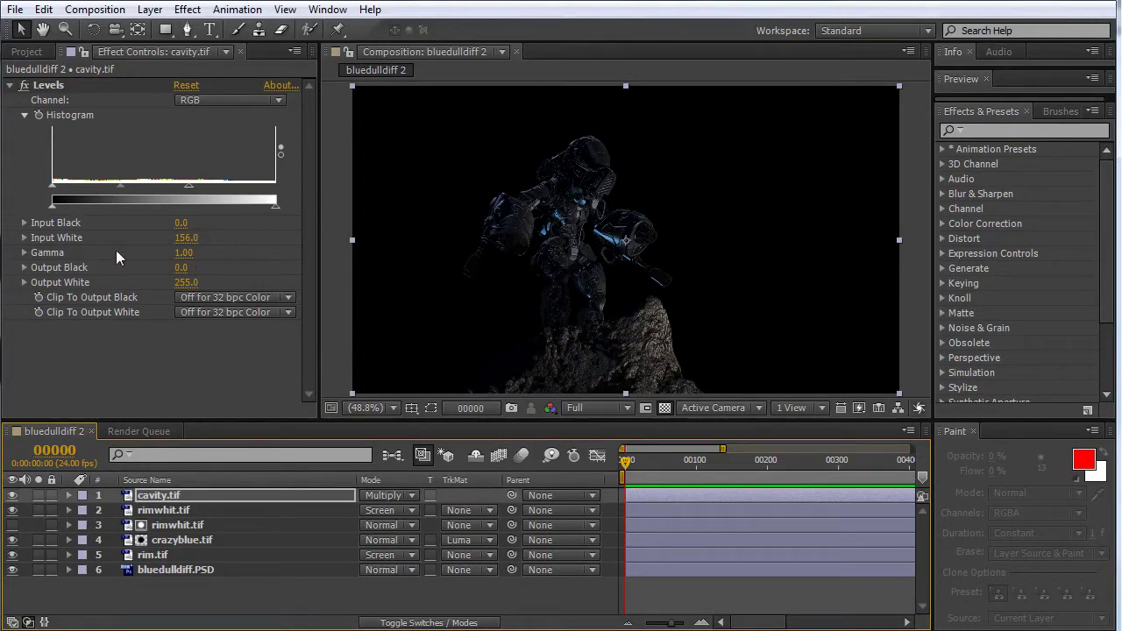
# - Add loden.tif as the top layer of bluedulldiff 2 and set its blending mode to Classic Color Dodge
pyautogui.click(41, 53)
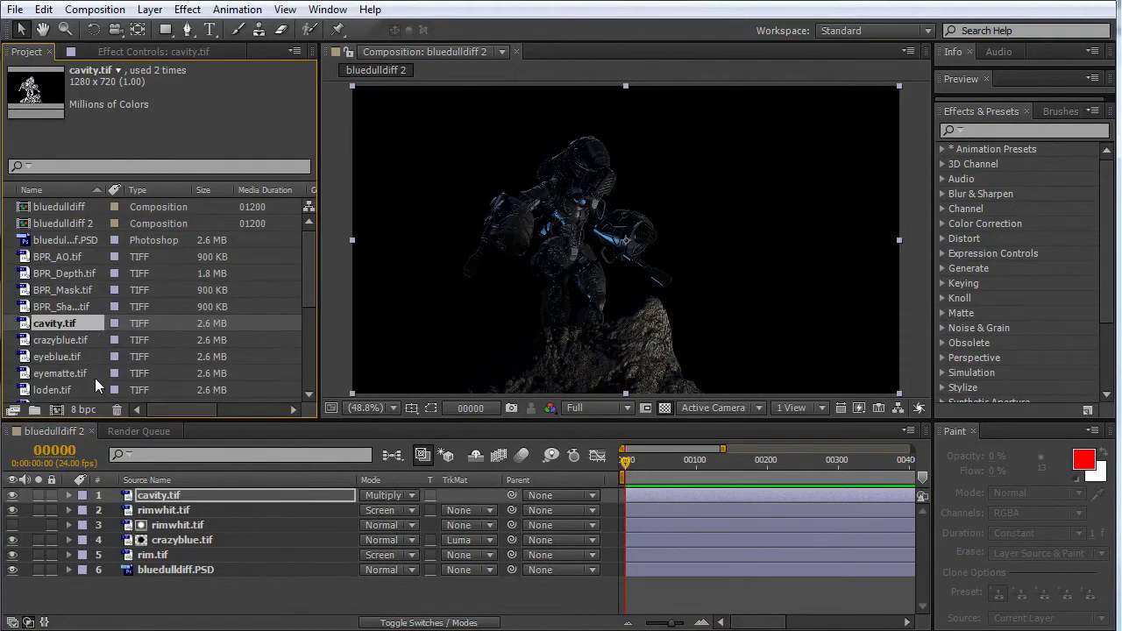
pyautogui.scroll(-2, 273, 324)
pyautogui.hotkey('alt', 'shift', 'j')
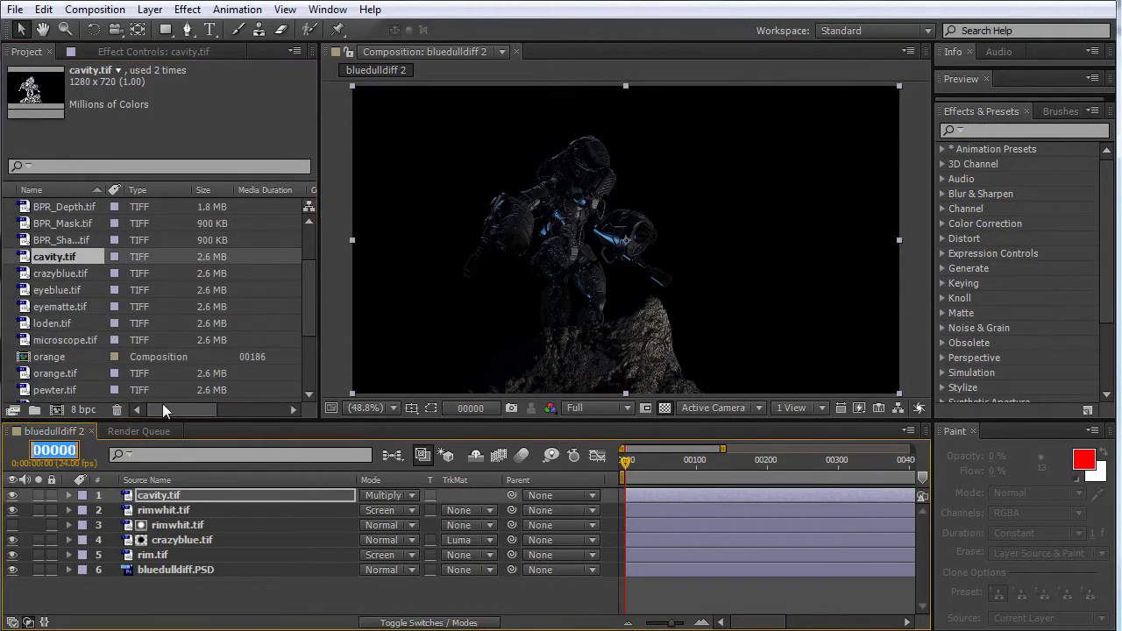
pyautogui.click(48, 326)
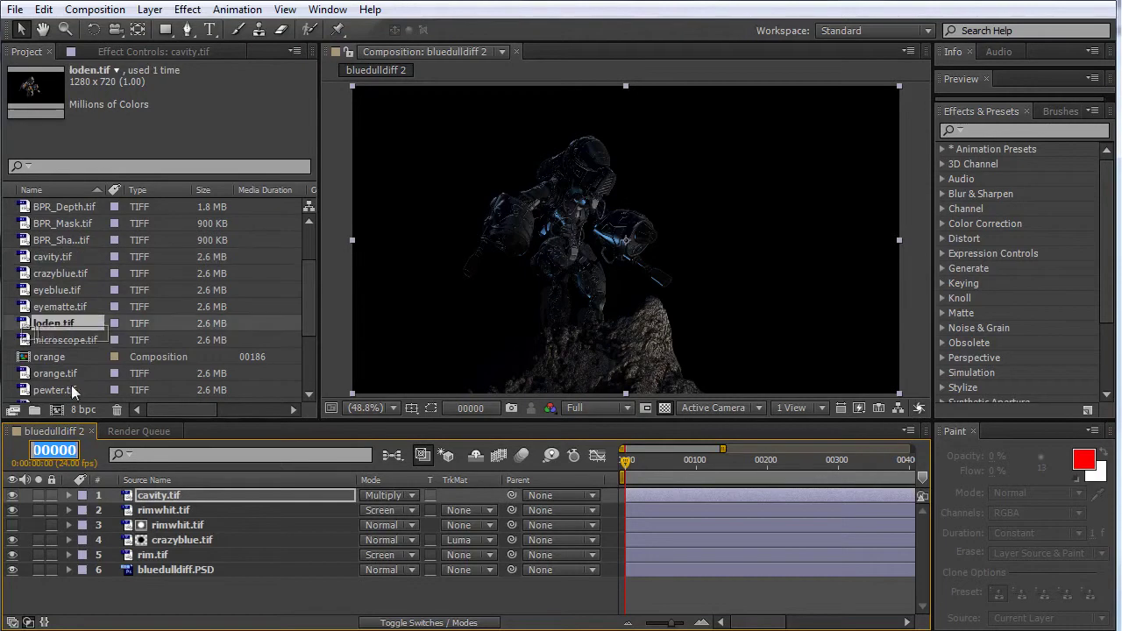
pyautogui.moveTo(101, 489); pyautogui.dragTo(101, 489)
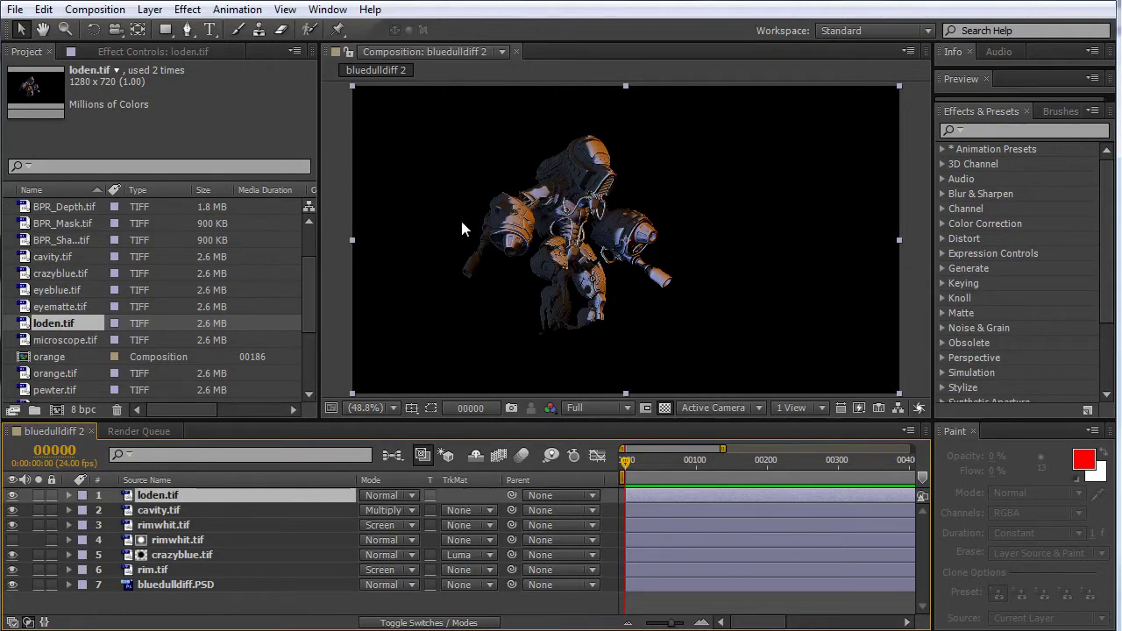
pyautogui.click(412, 494)
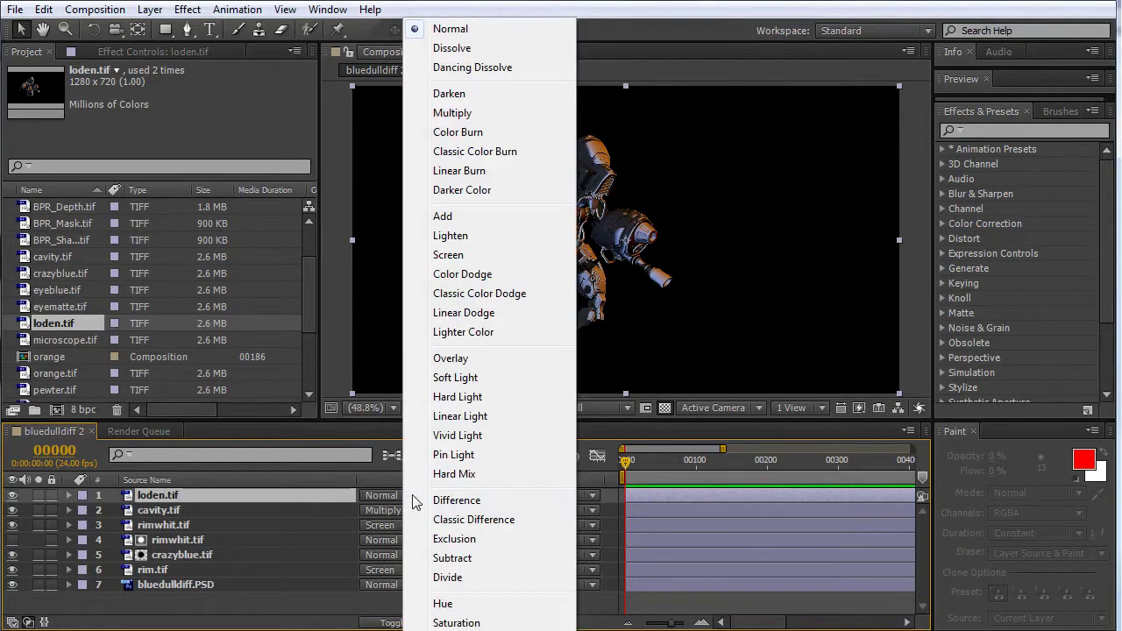
pyautogui.click(477, 303)
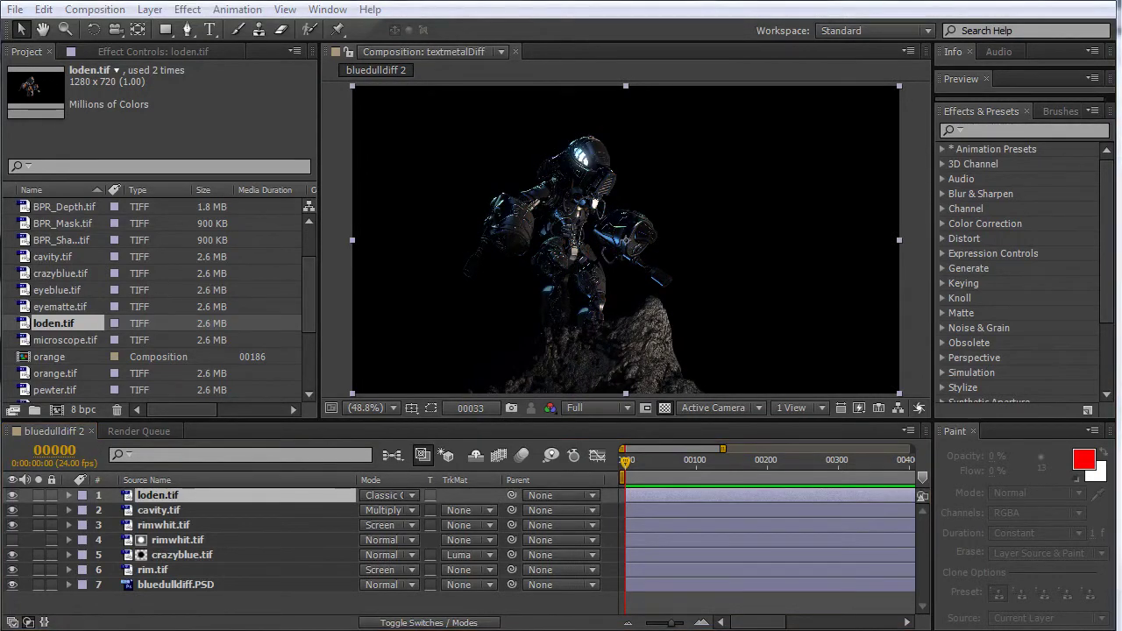
pyautogui.click(57, 432)
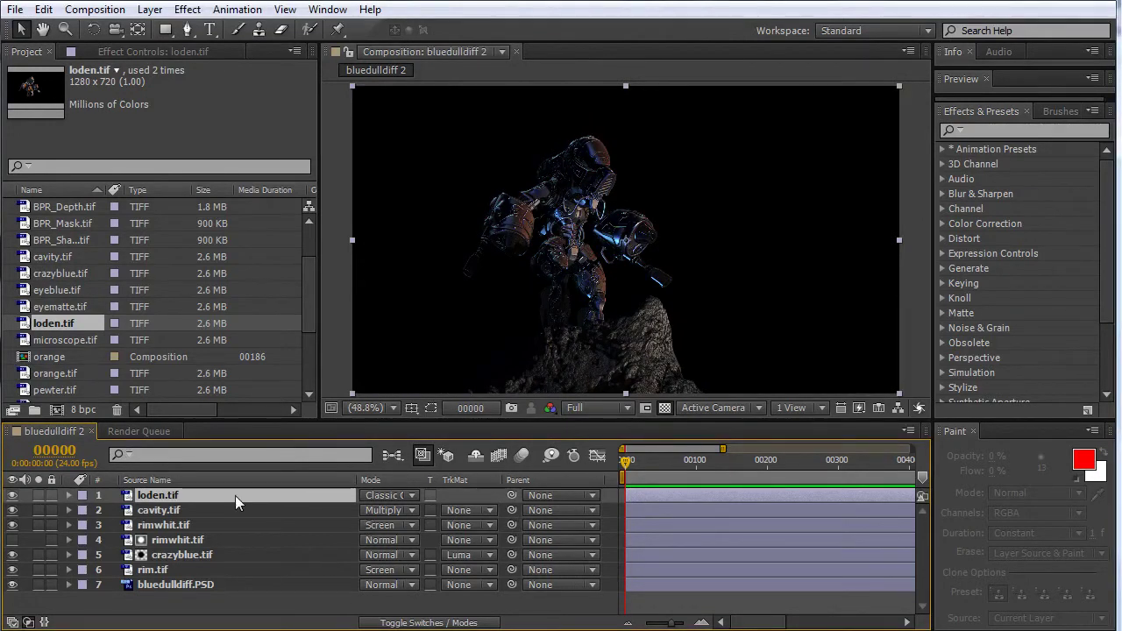
# - Lower the loden.tif layer's opacity, trying 35% before settling on 40%
pyautogui.press('t')
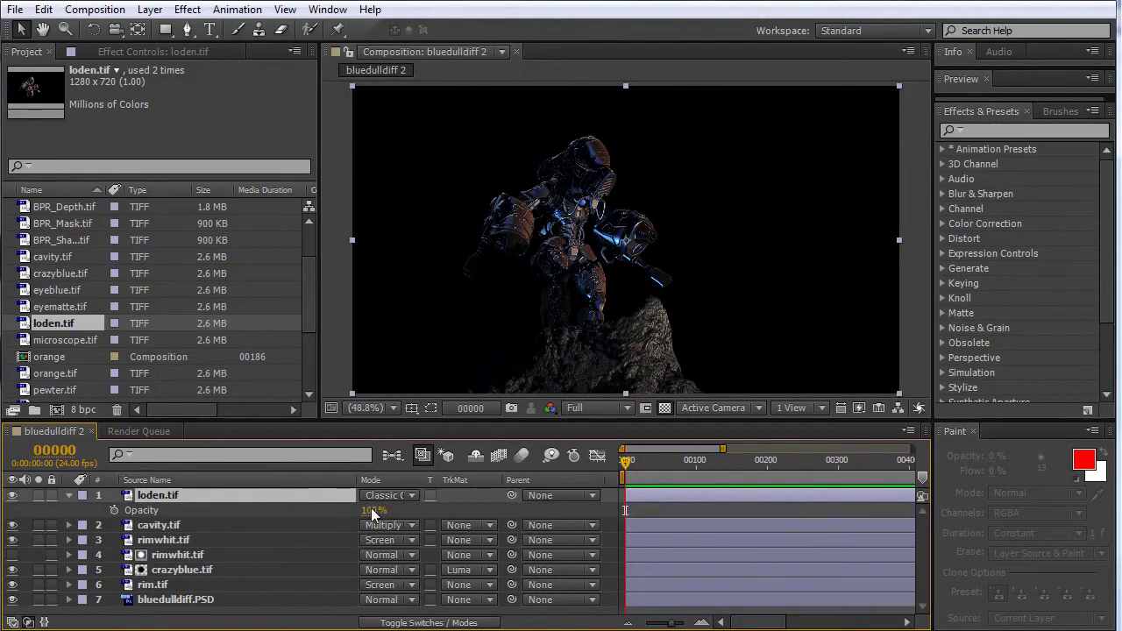
pyautogui.click(373, 511)
pyautogui.write('35')
pyautogui.press('Return')
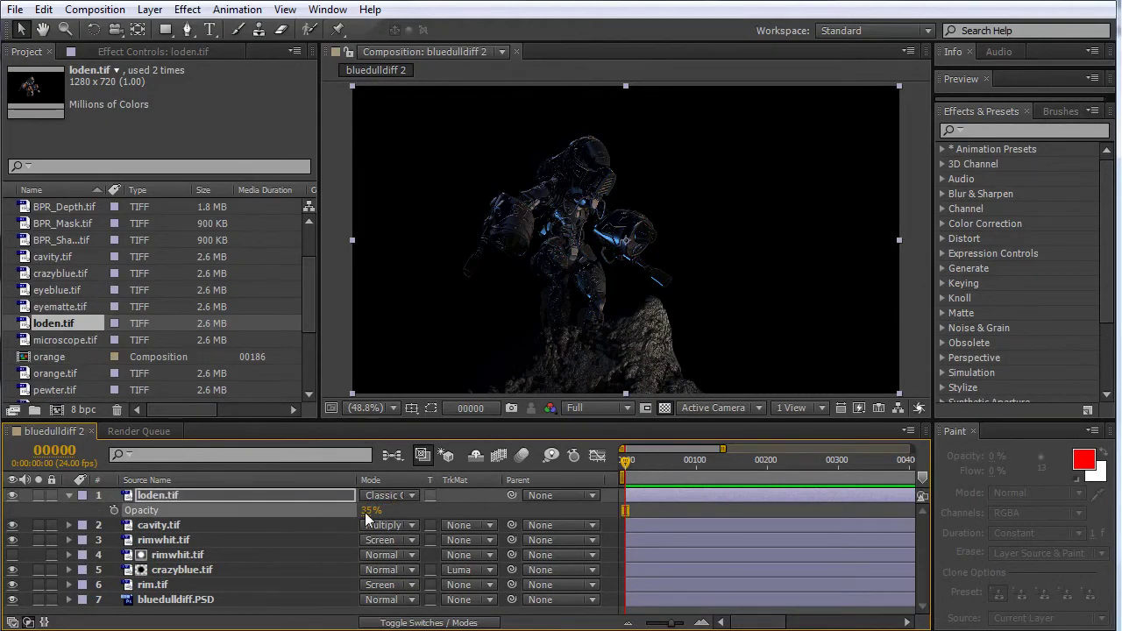
pyautogui.moveTo(370, 511); pyautogui.dragTo(359, 509)
# - Compare the image with and without loden.tif, leave the layer hidden and collapse its properties
pyautogui.click(11, 496)
pyautogui.click(11, 496)
pyautogui.click(10, 497)
pyautogui.click(11, 496)
pyautogui.click(11, 496)
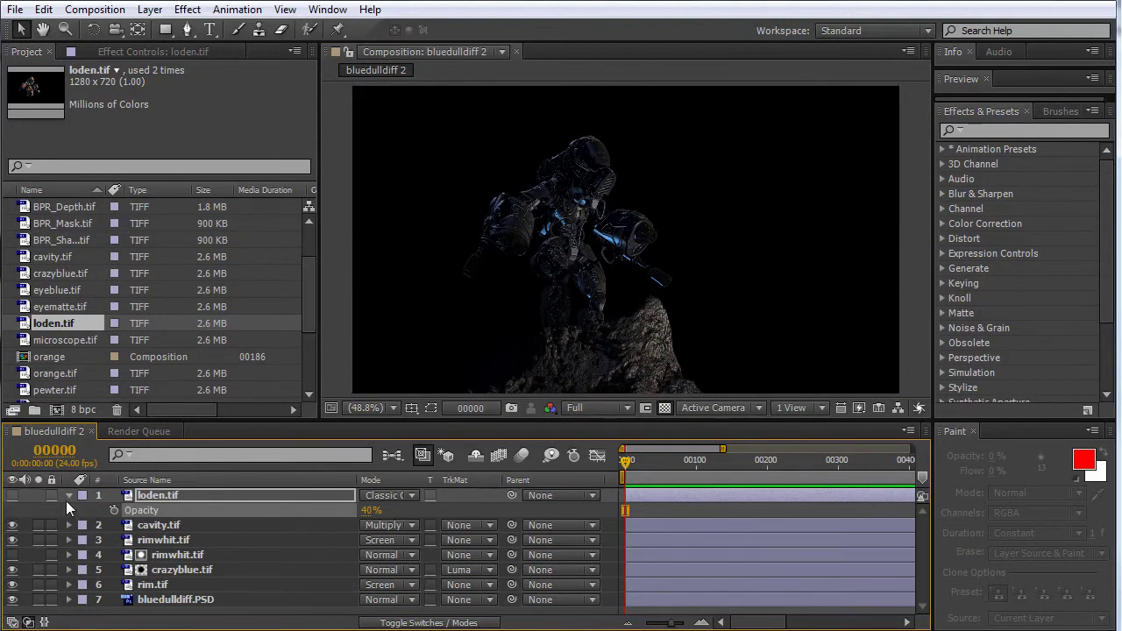
pyautogui.click(69, 496)
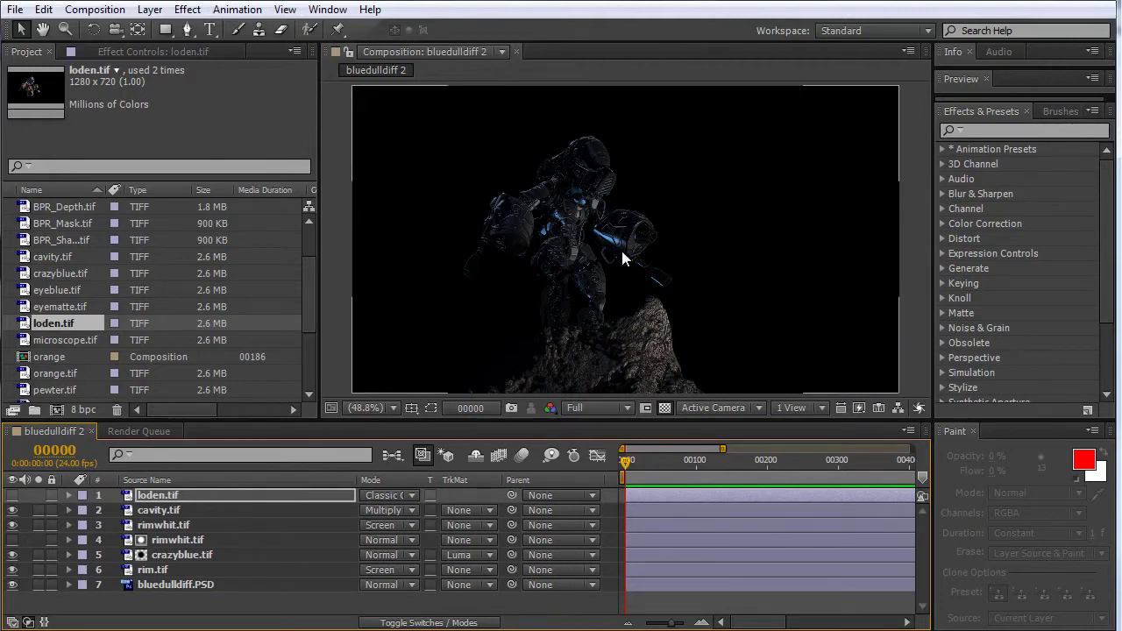
# - Add orange.tif with another rimwhit.tif above it as the top layers, and use rimwhit.tif as the luma matte for orange.tif
pyautogui.moveTo(49, 372); pyautogui.dragTo(78, 489)
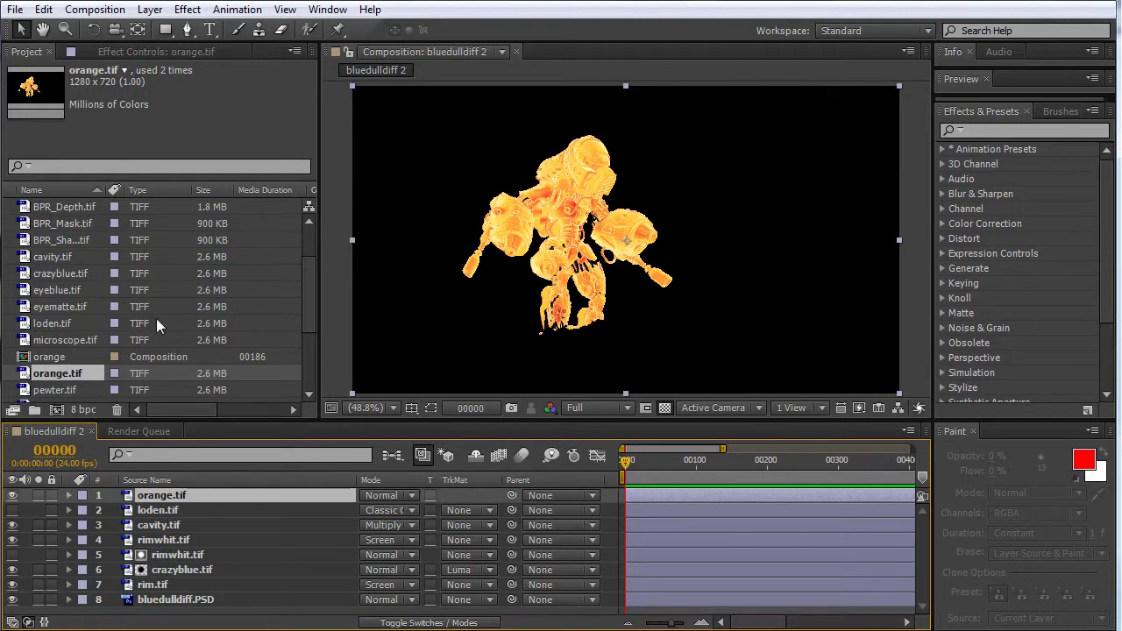
pyautogui.moveTo(307, 281); pyautogui.dragTo(59, 328)
pyautogui.click(57, 357)
pyautogui.moveTo(86, 468); pyautogui.dragTo(91, 494)
pyautogui.click(486, 511)
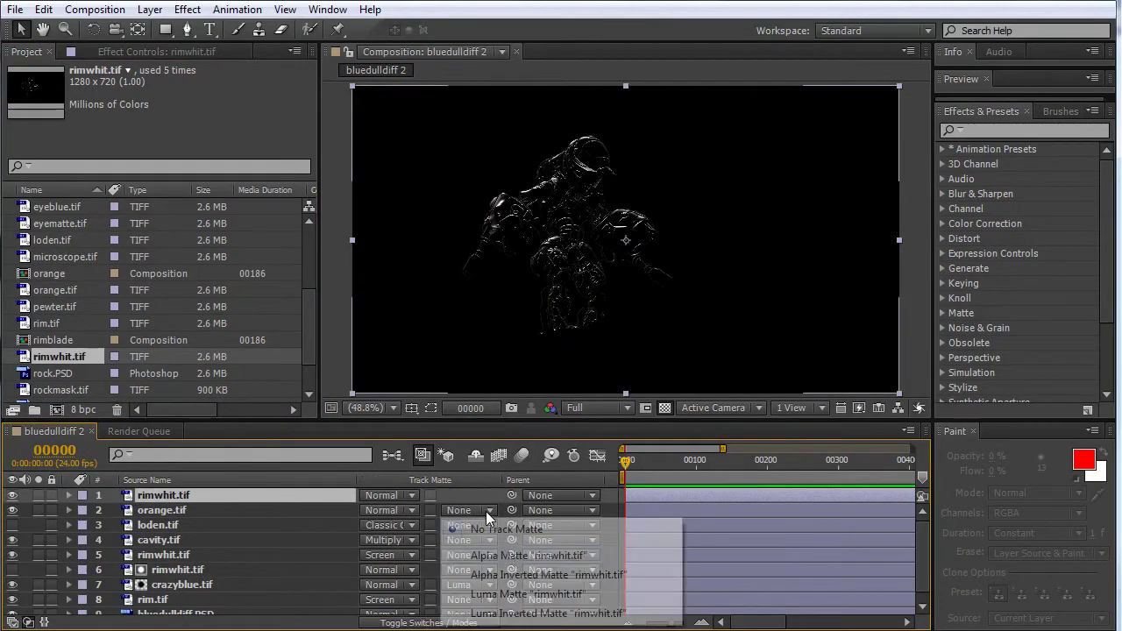
pyautogui.click(526, 595)
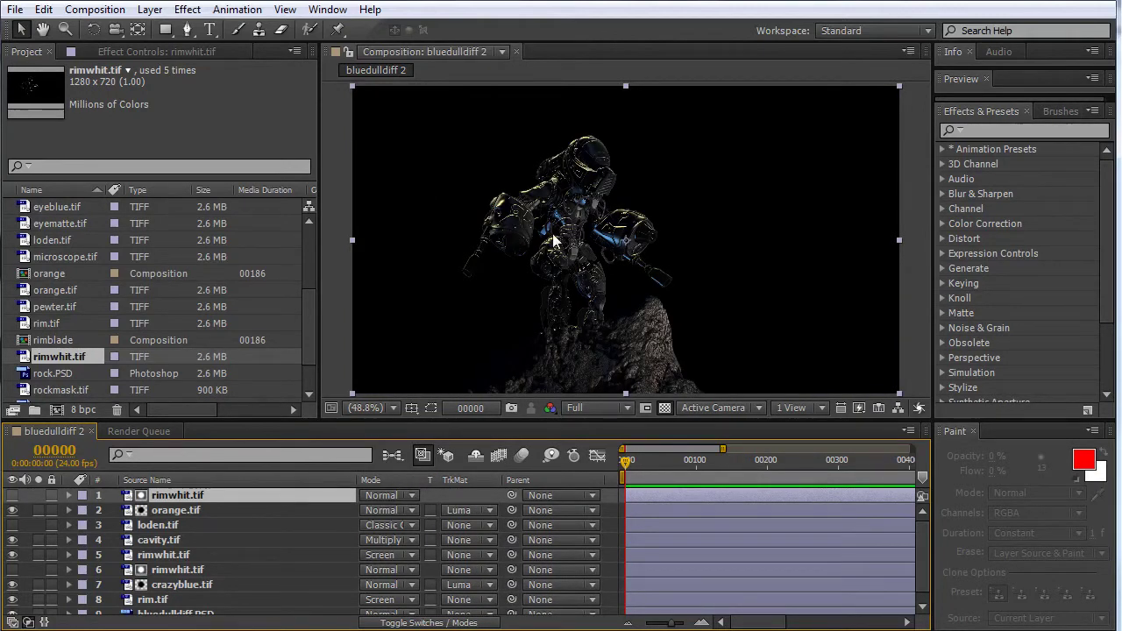
pyautogui.press('t')
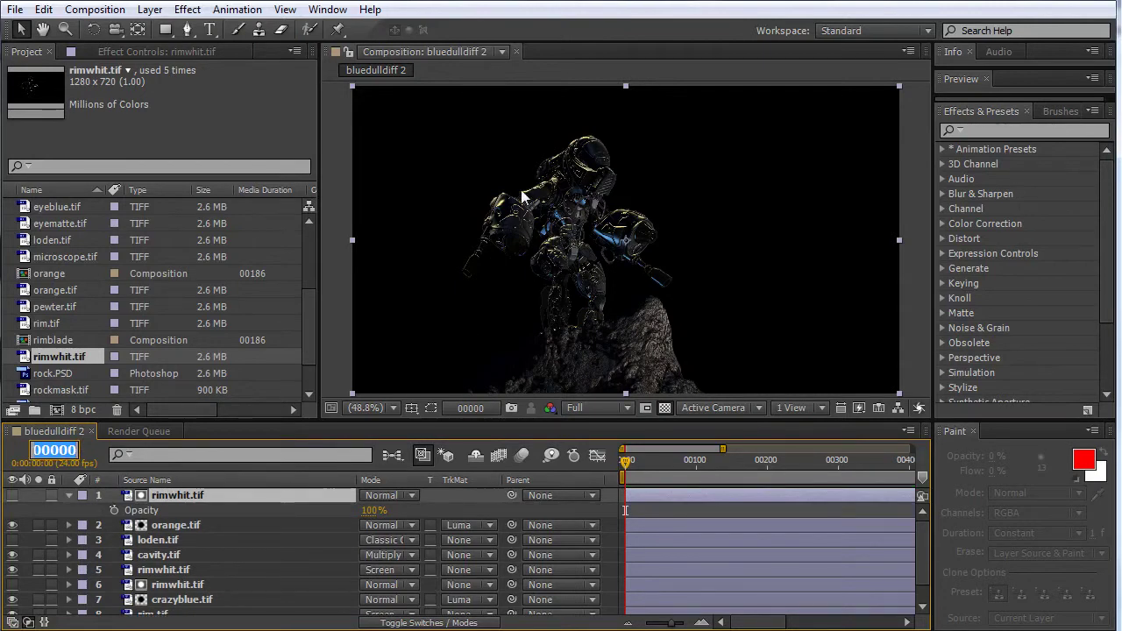
pyautogui.click(69, 496)
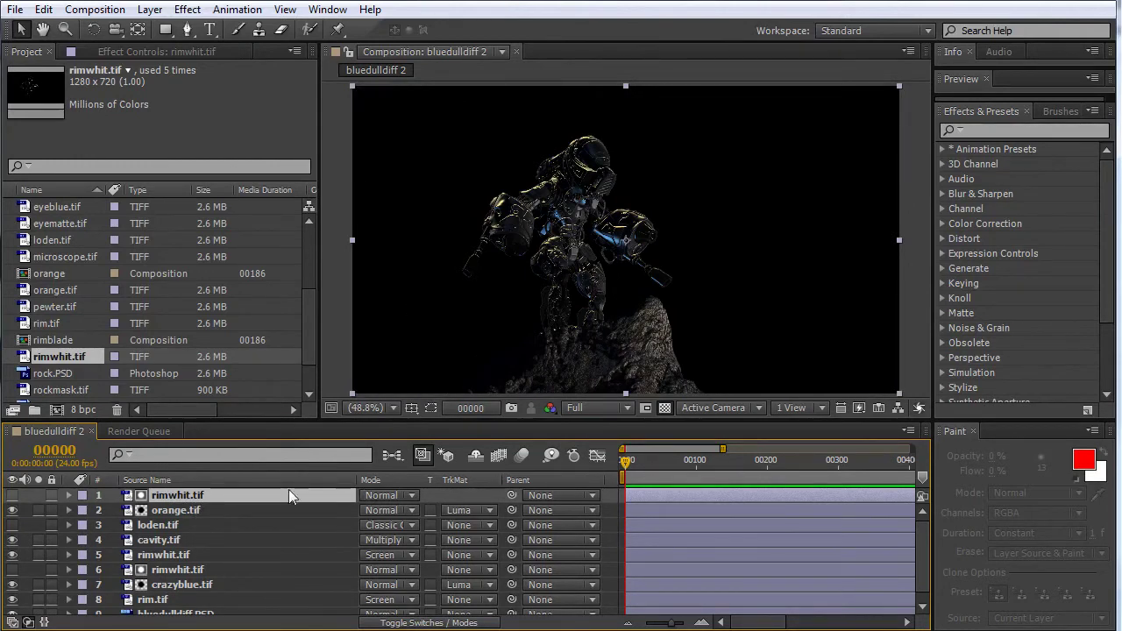
# - Pre-compose orange.tif and its rimwhit.tif matte into a new composition named oranghepc
pyautogui.click(199, 512)
pyautogui.keyDown('ctrl'); pyautogui.click(195, 496); pyautogui.keyUp('ctrl')
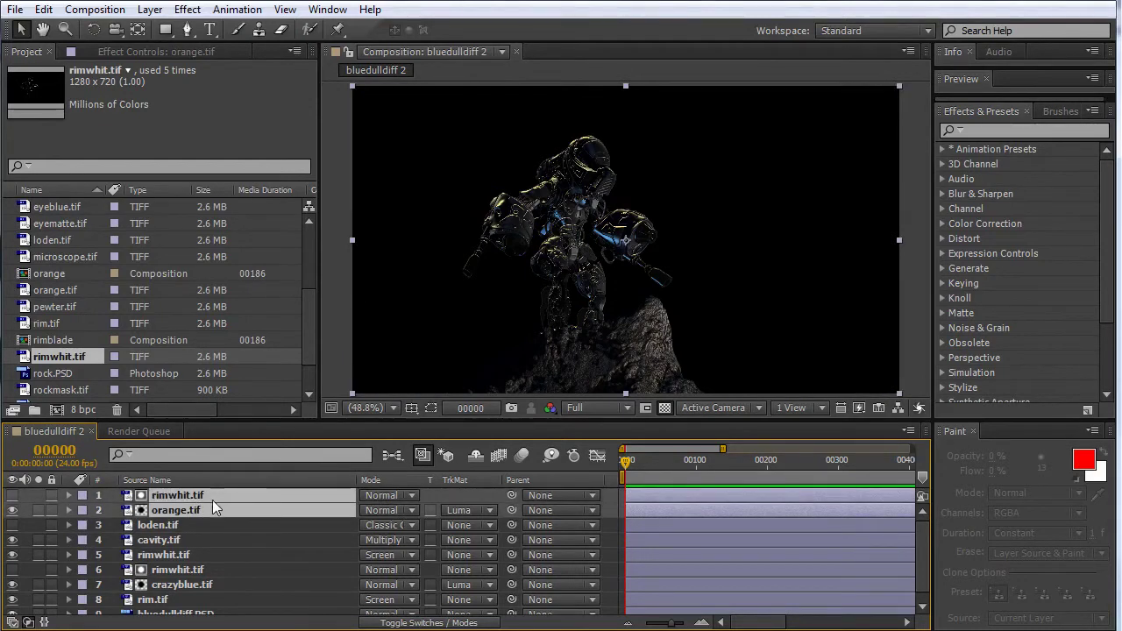
pyautogui.hotkey('ctrl', 'shift', 'c')
pyautogui.write('oranghepc')
pyautogui.press('Return')
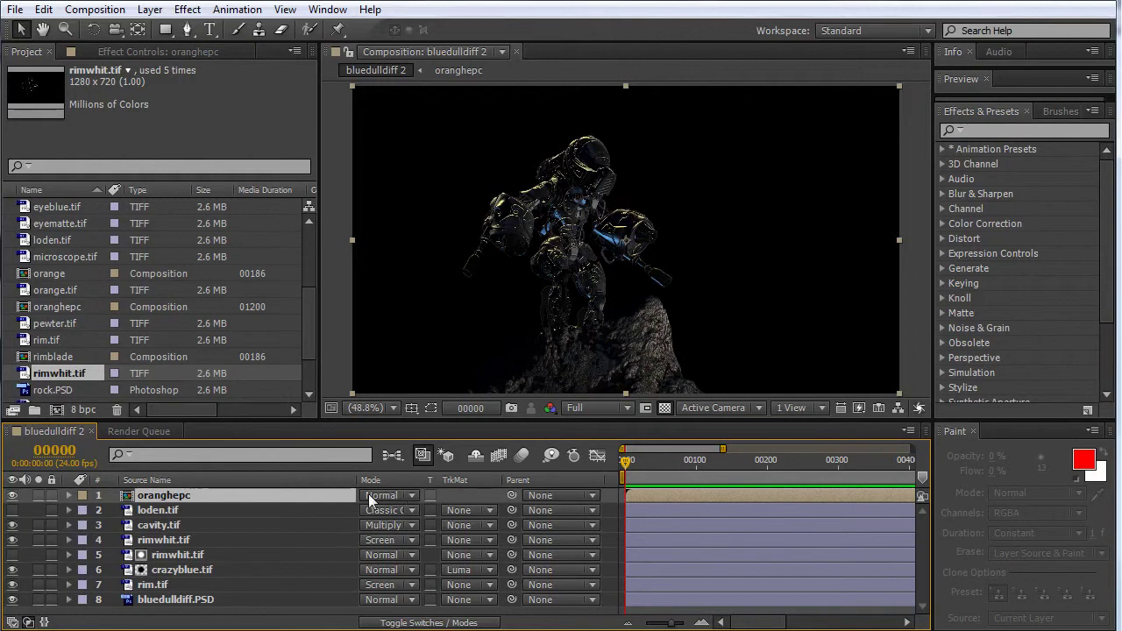
# - Set the oranghepc layer's blending mode to Classic Color Dodge and its opacity to 80%, and collapse its properties
pyautogui.click(412, 497)
pyautogui.click(487, 296)
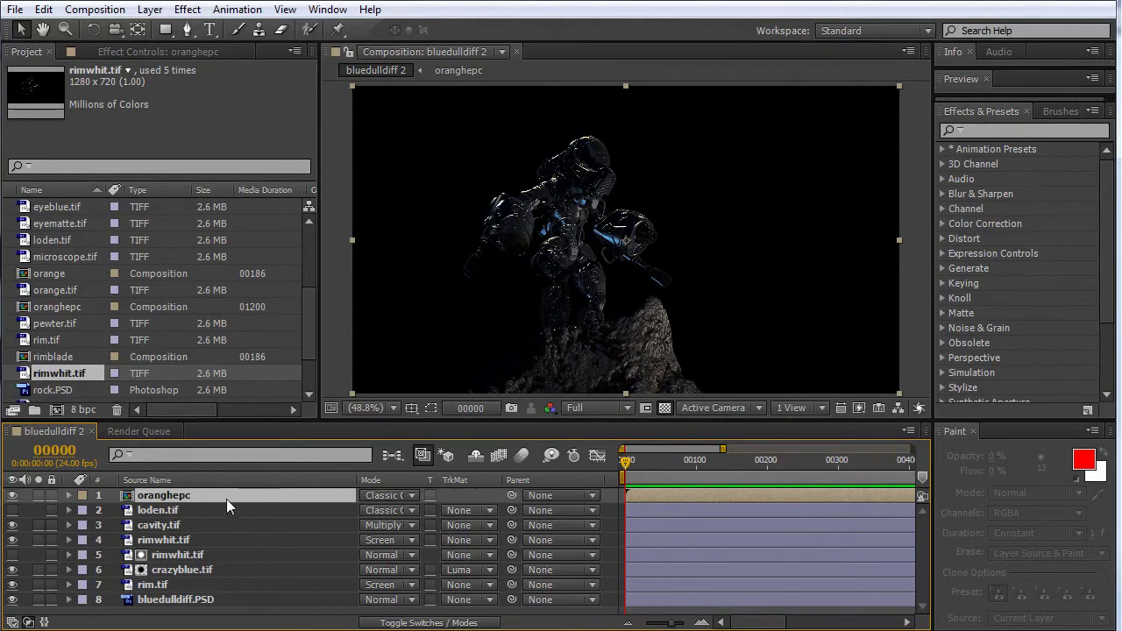
pyautogui.press('t')
pyautogui.click(373, 512)
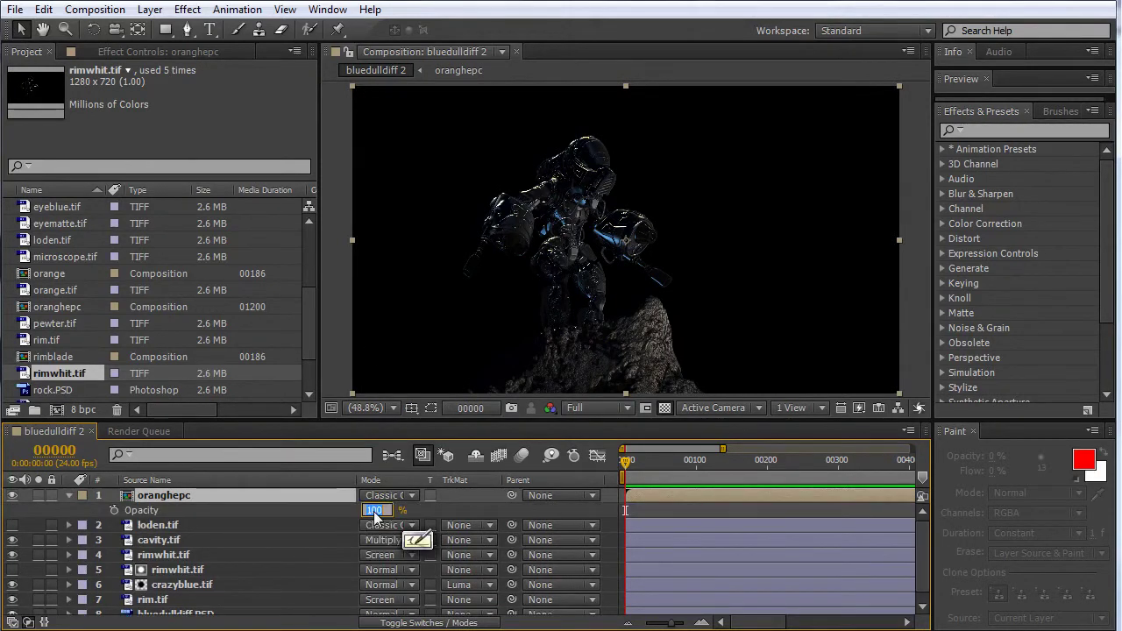
pyautogui.write('80')
pyautogui.press('Return')
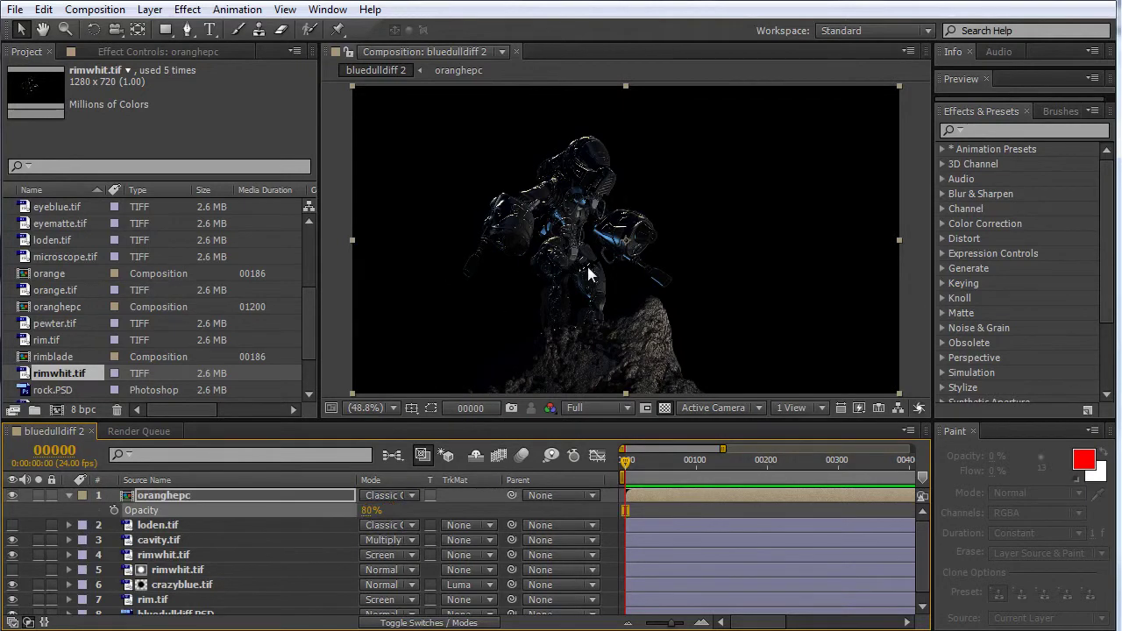
pyautogui.click(68, 495)
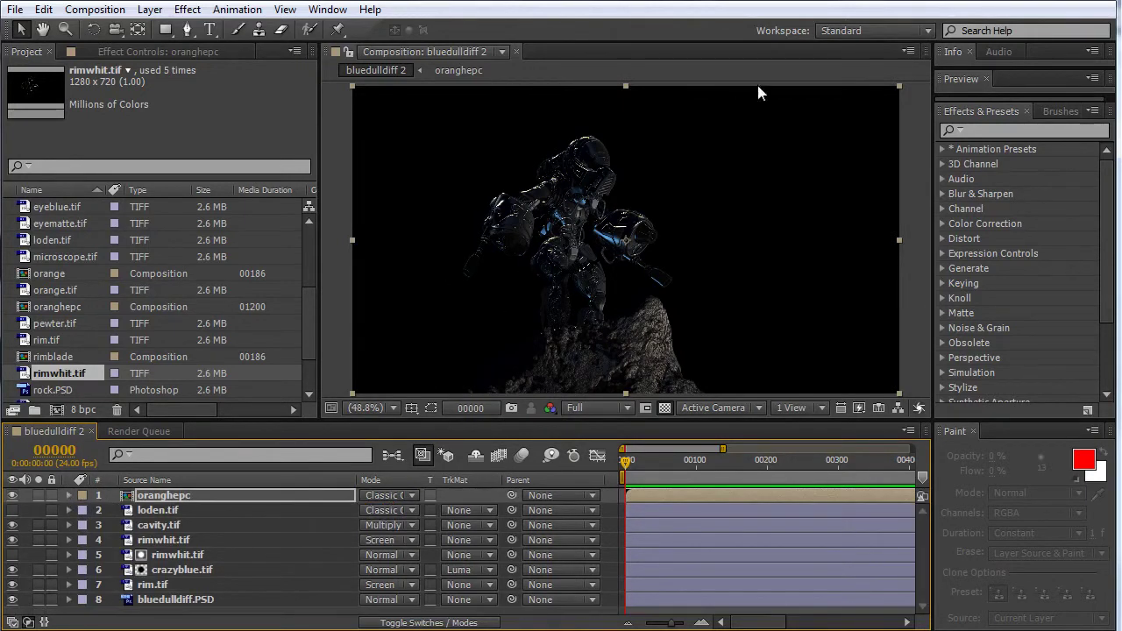
# - Compare the image with and without oranghepc and fine-tune the layer's opacity, trying 65% and further values
pyautogui.click(12, 495)
pyautogui.click(12, 497)
pyautogui.click(209, 497)
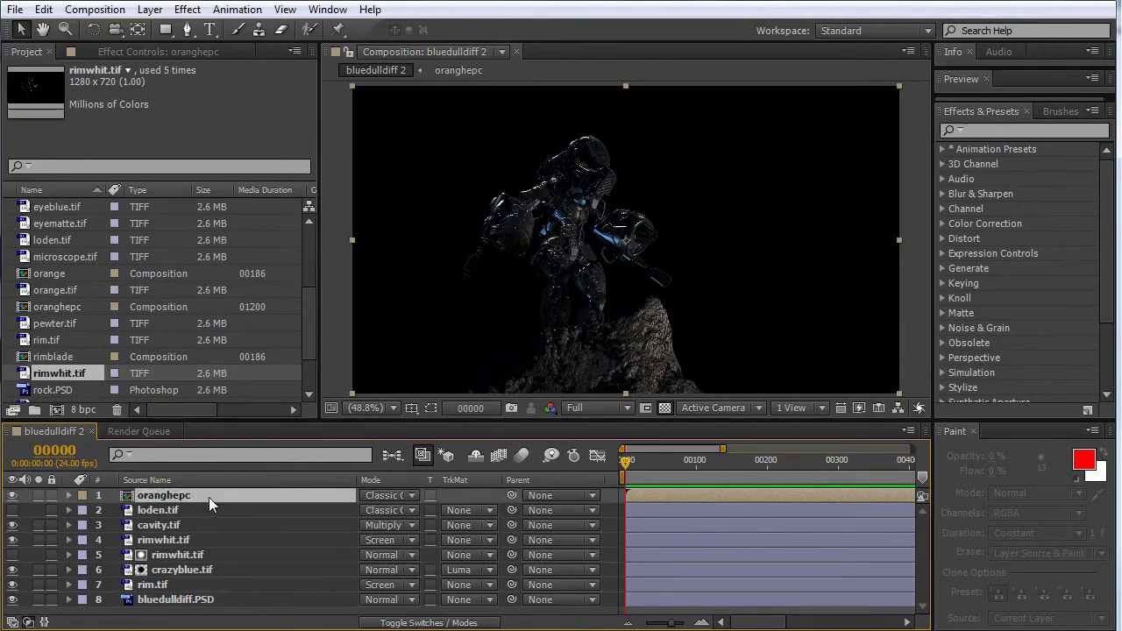
pyautogui.press('t')
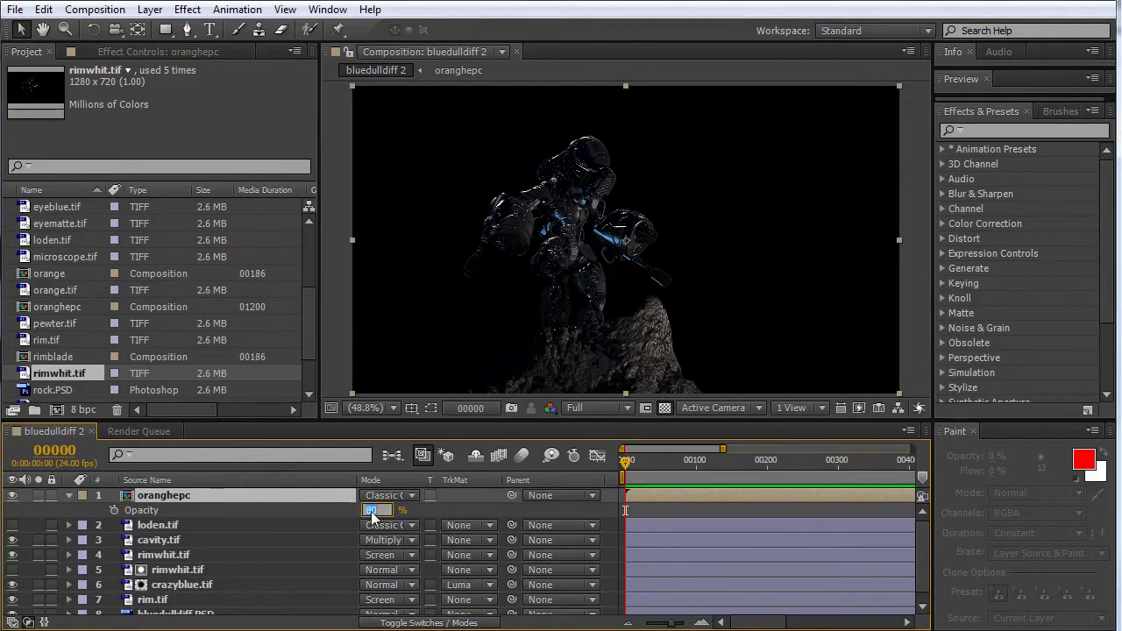
pyautogui.press('Return')
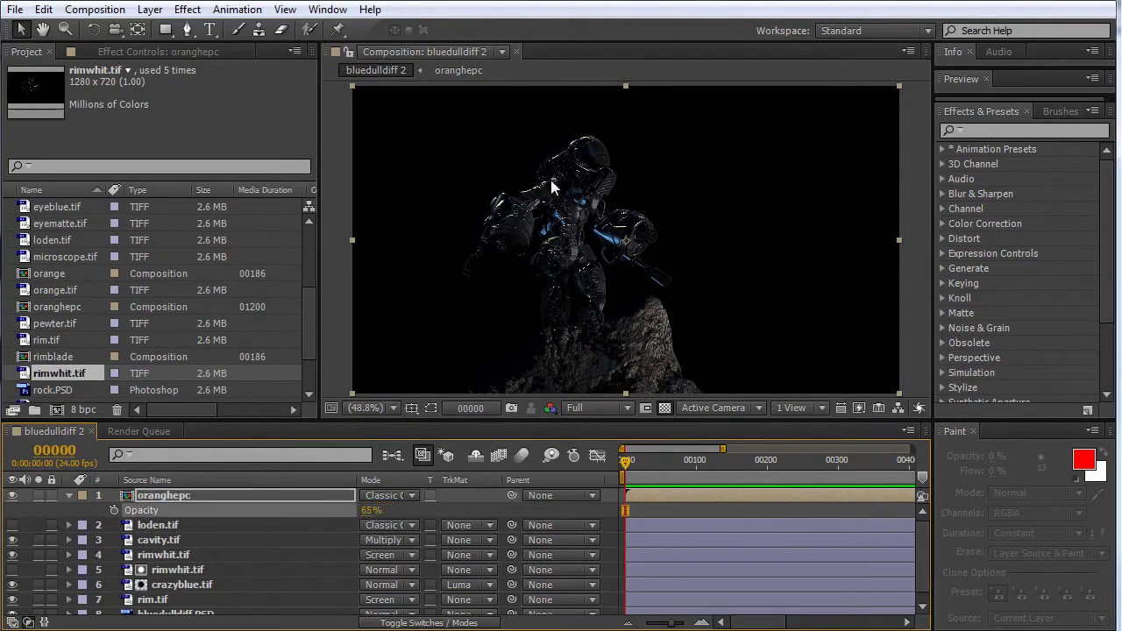
pyautogui.click(372, 509)
pyautogui.press('Return')
pyautogui.click(365, 512)
pyautogui.press('Return')
pyautogui.click(70, 497)
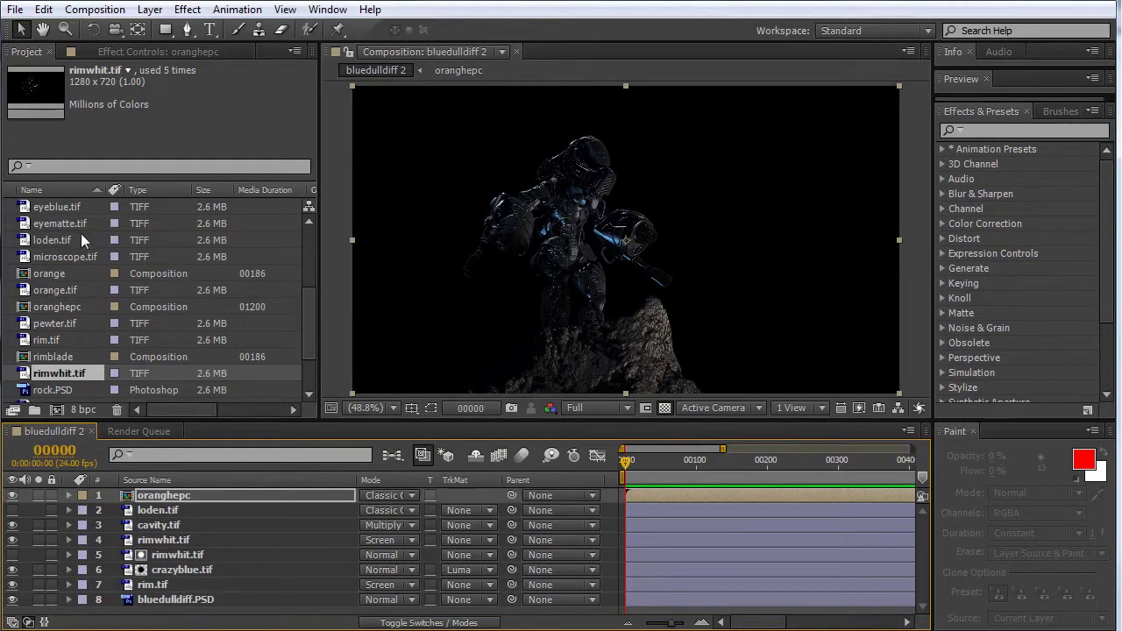
# - Add spec.PSD to the composition as the top layer
pyautogui.moveTo(309, 304); pyautogui.dragTo(302, 345)
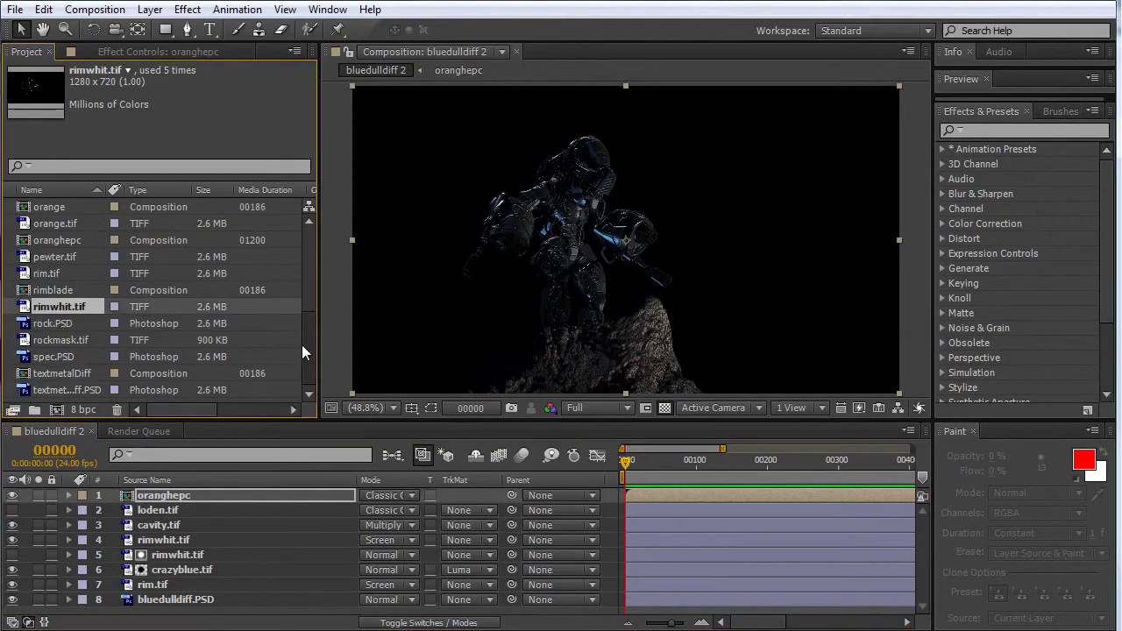
pyautogui.click(61, 357)
pyautogui.moveTo(68, 380); pyautogui.dragTo(86, 492)
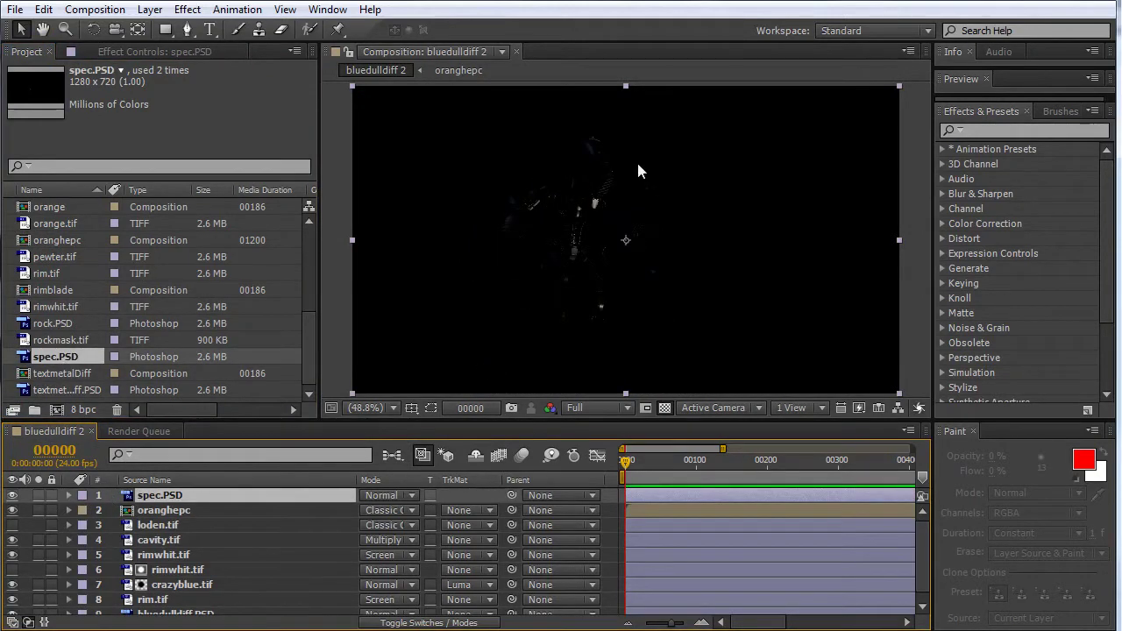
# - Set spec.PSD's blending mode to Add and check its effect on the robot by toggling the layer and viewing at 100%
pyautogui.click(409, 496)
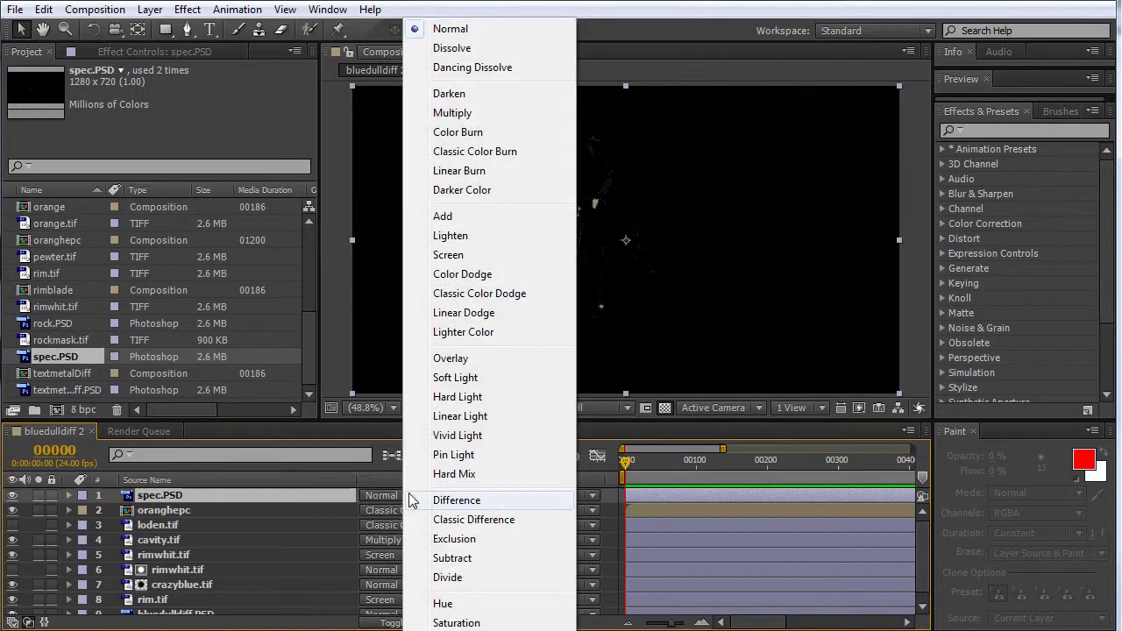
pyautogui.click(466, 219)
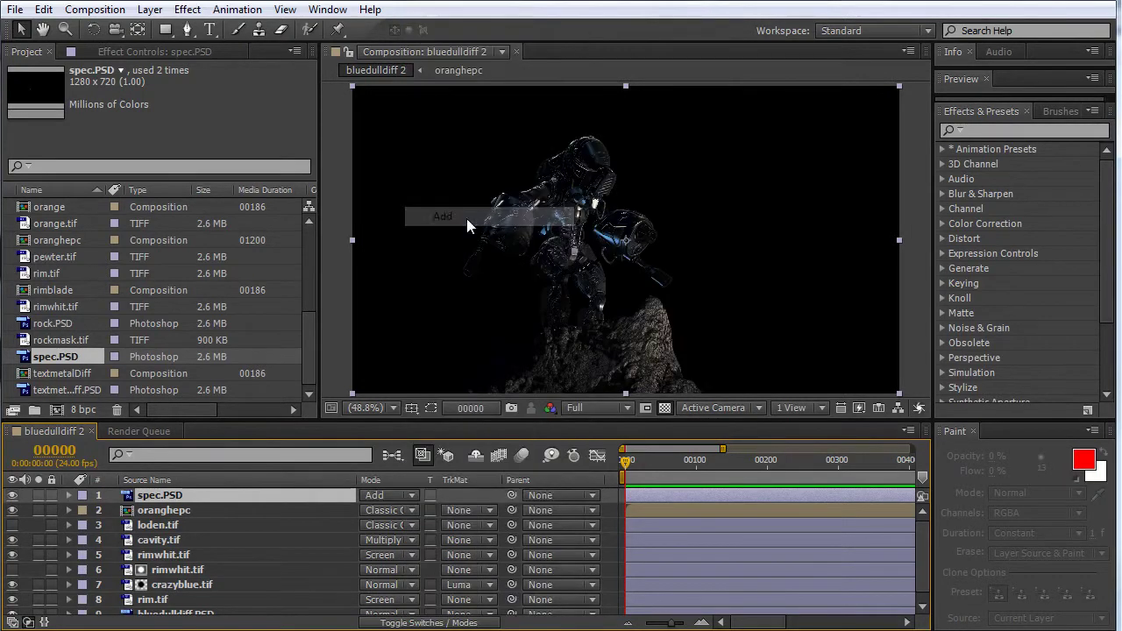
pyautogui.click(12, 497)
pyautogui.click(12, 497)
pyautogui.click(12, 497)
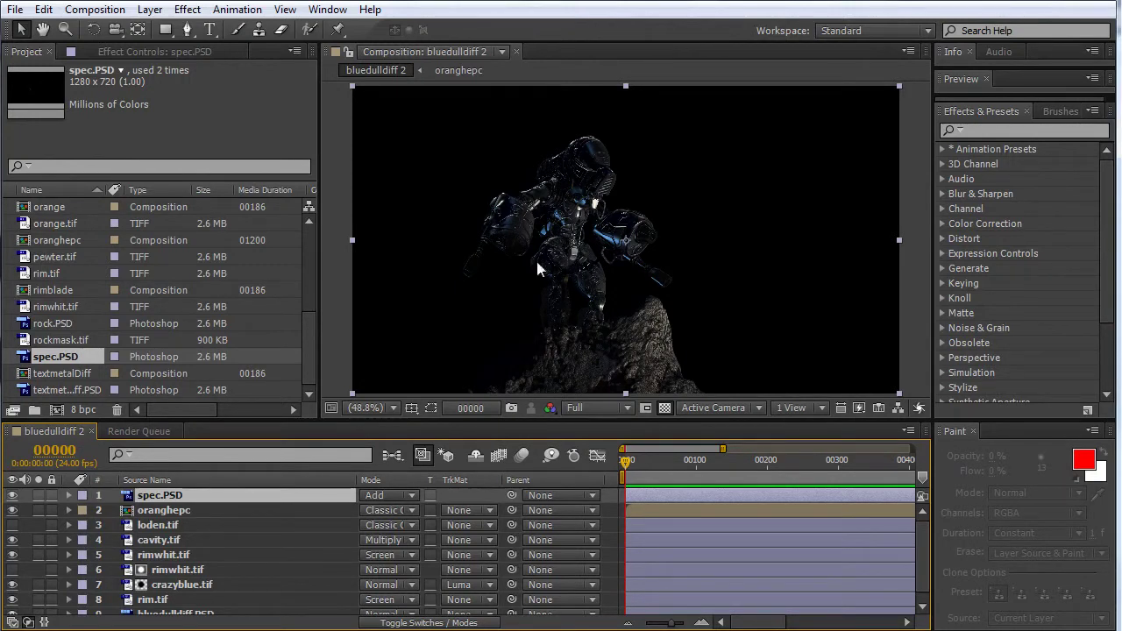
pyautogui.click(393, 407)
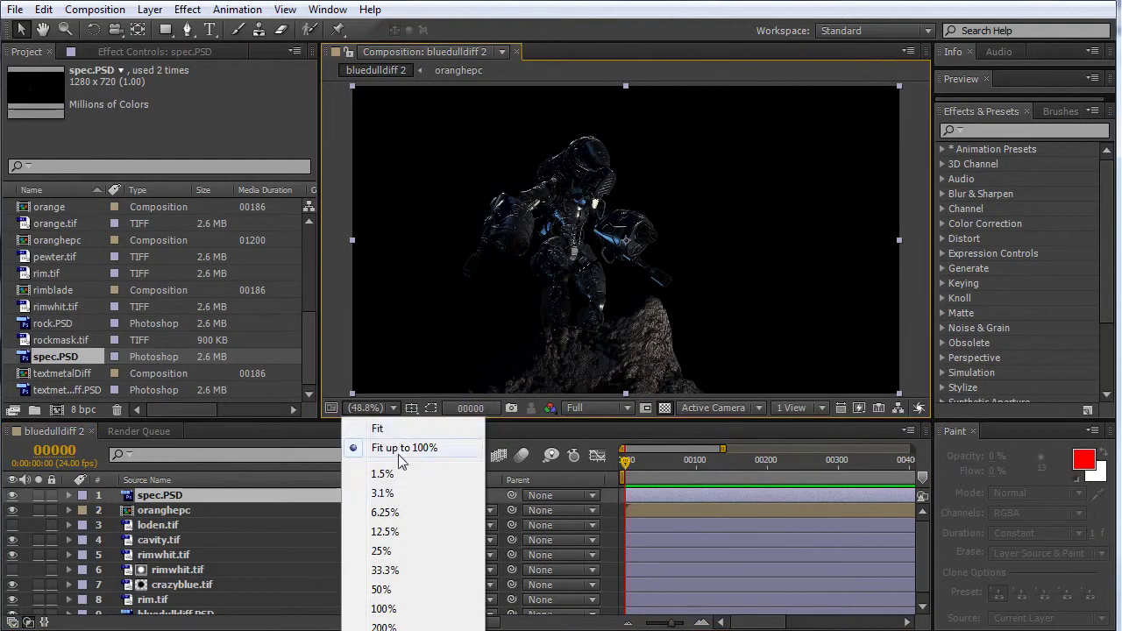
pyautogui.click(386, 609)
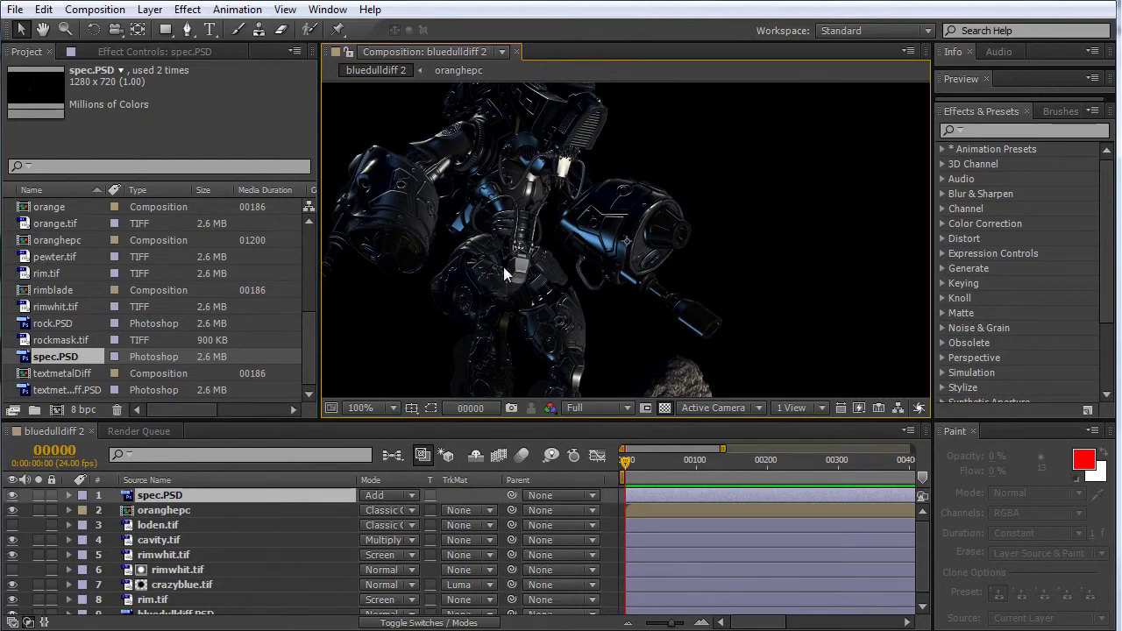
pyautogui.click(393, 409)
pyautogui.click(388, 445)
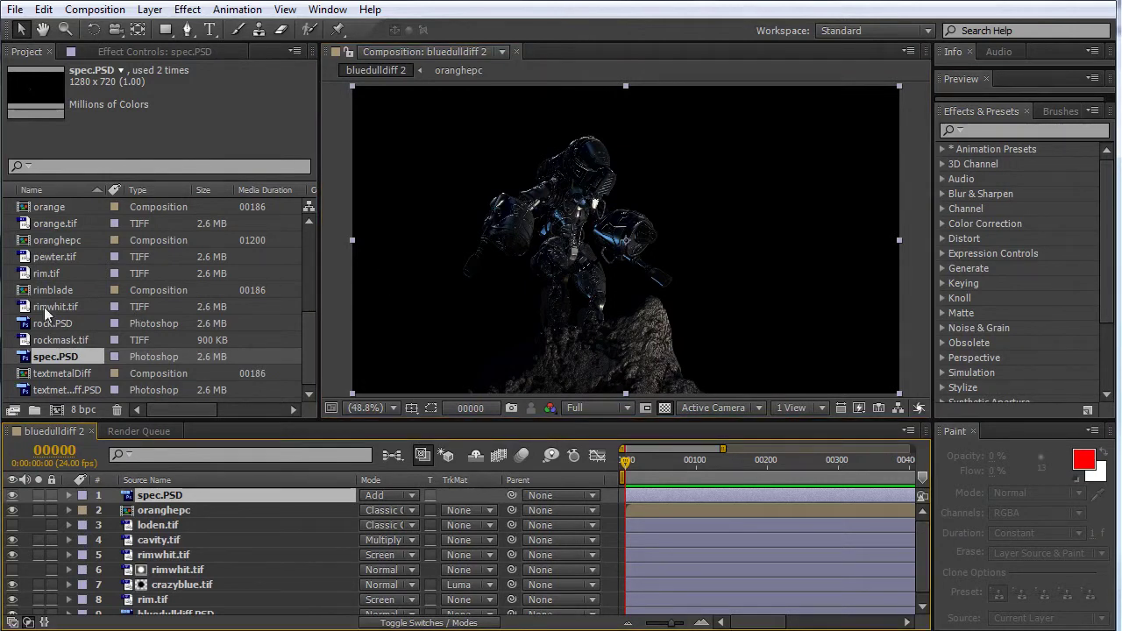
# - Add eyeblue.tif to the composition as the top layer and set its blending mode to Add
pyautogui.moveTo(307, 315); pyautogui.dragTo(328, 250)
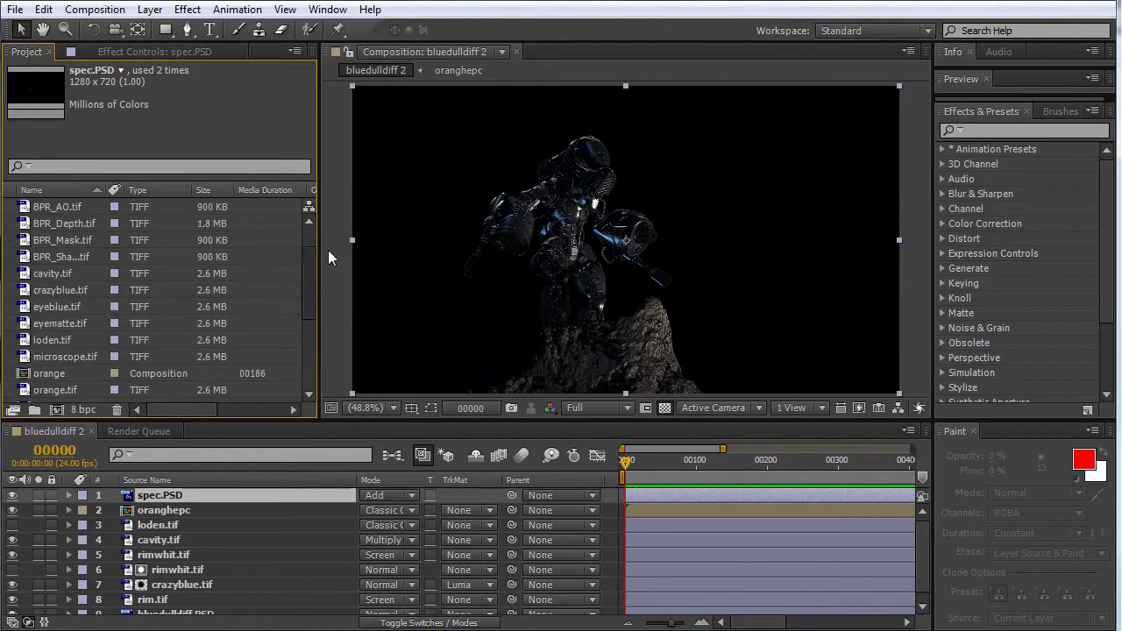
pyautogui.scroll(1, 193, 281)
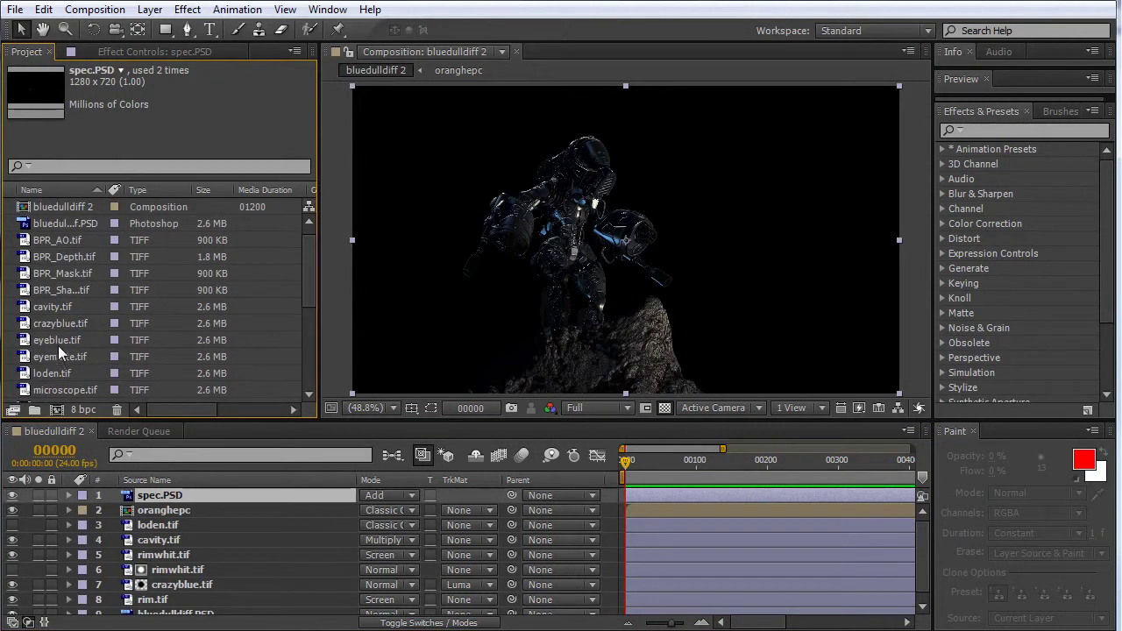
pyautogui.click(57, 357)
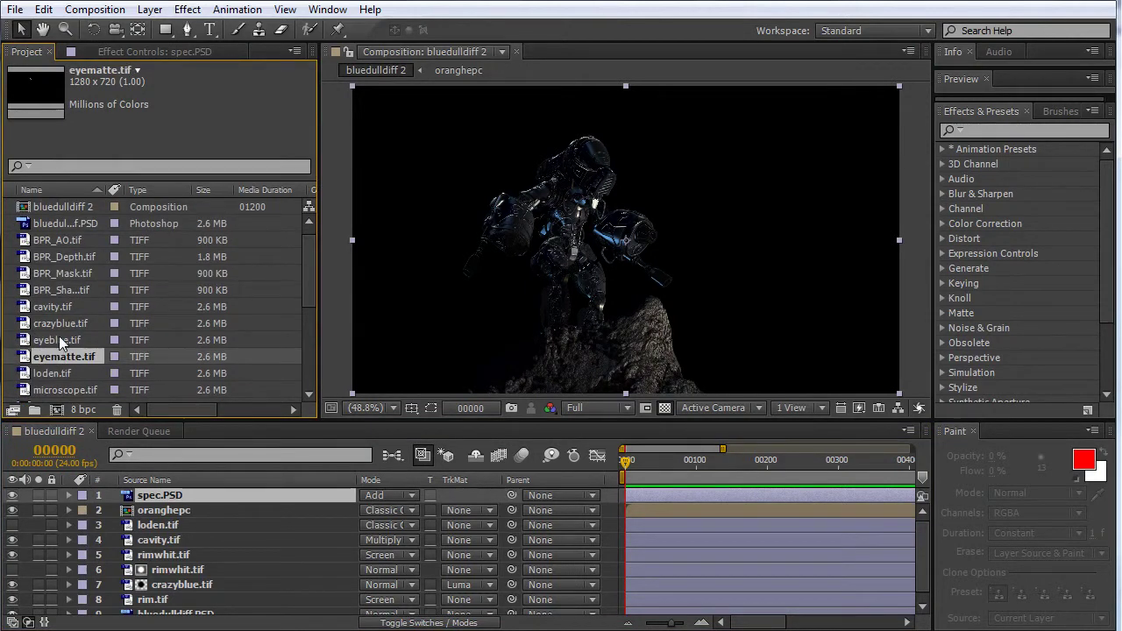
pyautogui.click(59, 342)
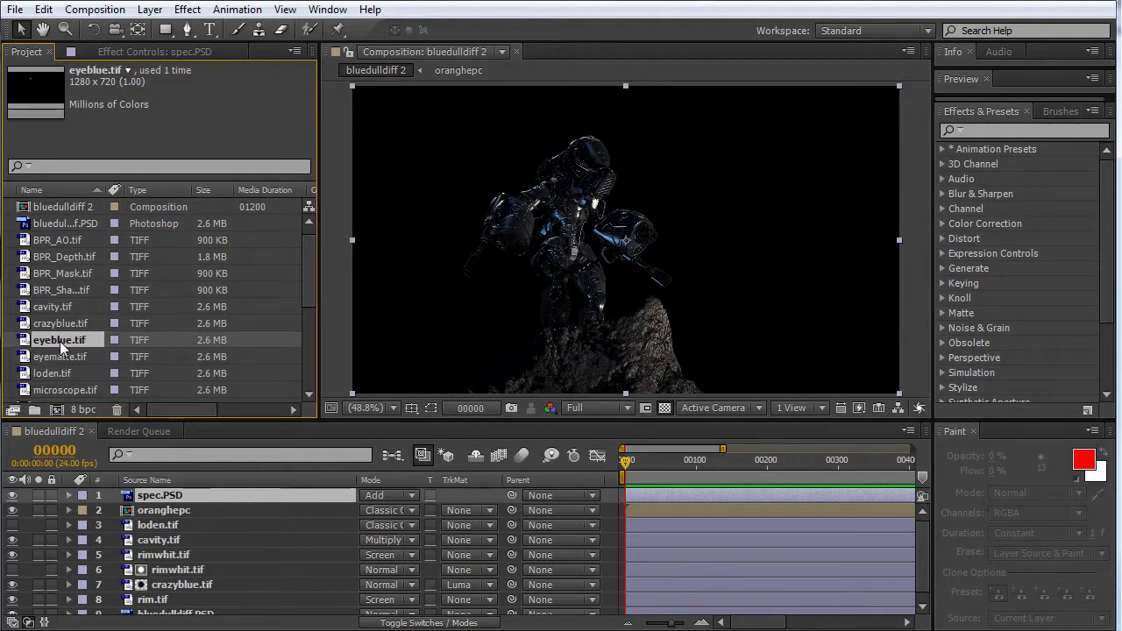
pyautogui.moveTo(60, 341); pyautogui.dragTo(99, 495)
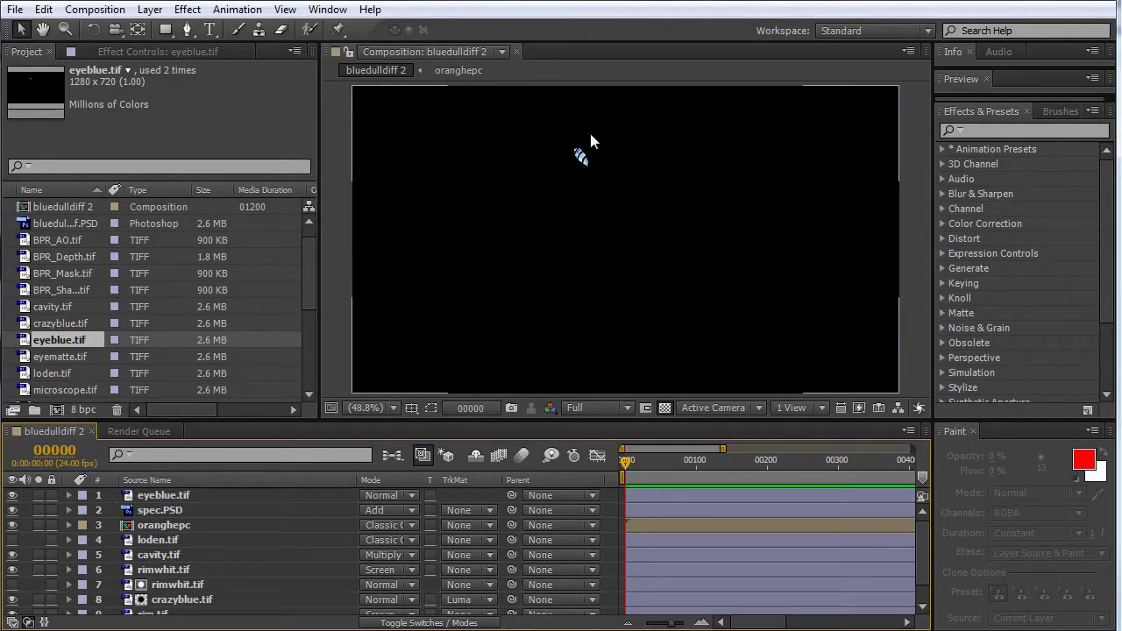
pyautogui.click(412, 496)
pyautogui.click(473, 216)
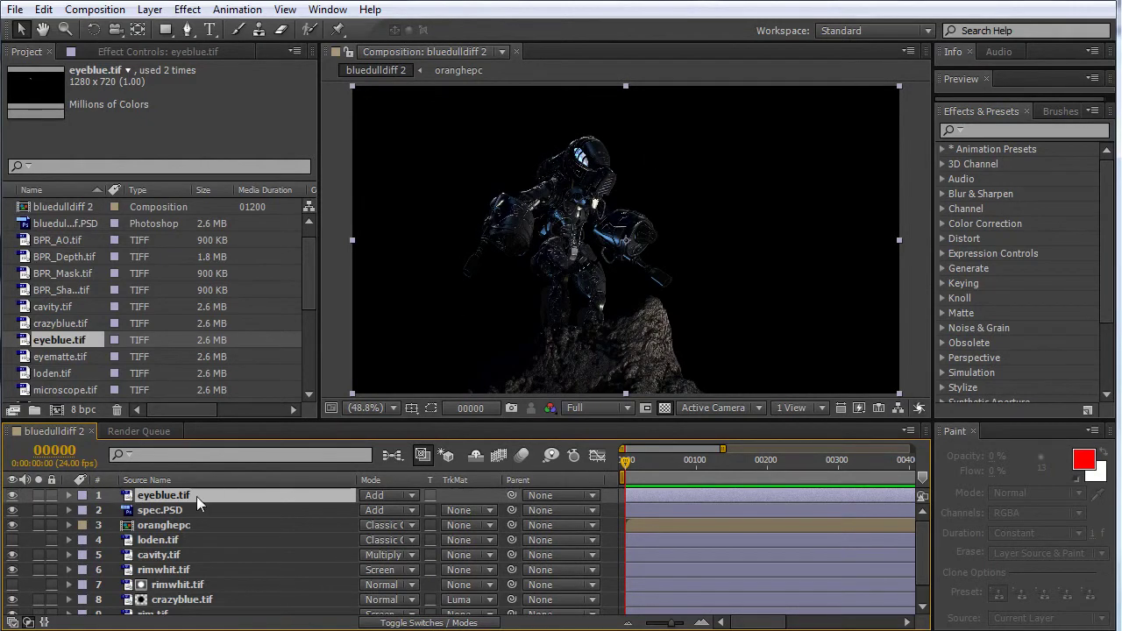
# - Apply the Glow effect to the eyeblue.tif layer with a Glow Radius of 20
pyautogui.rightClick(157, 483)
pyautogui.rightClick(153, 496)
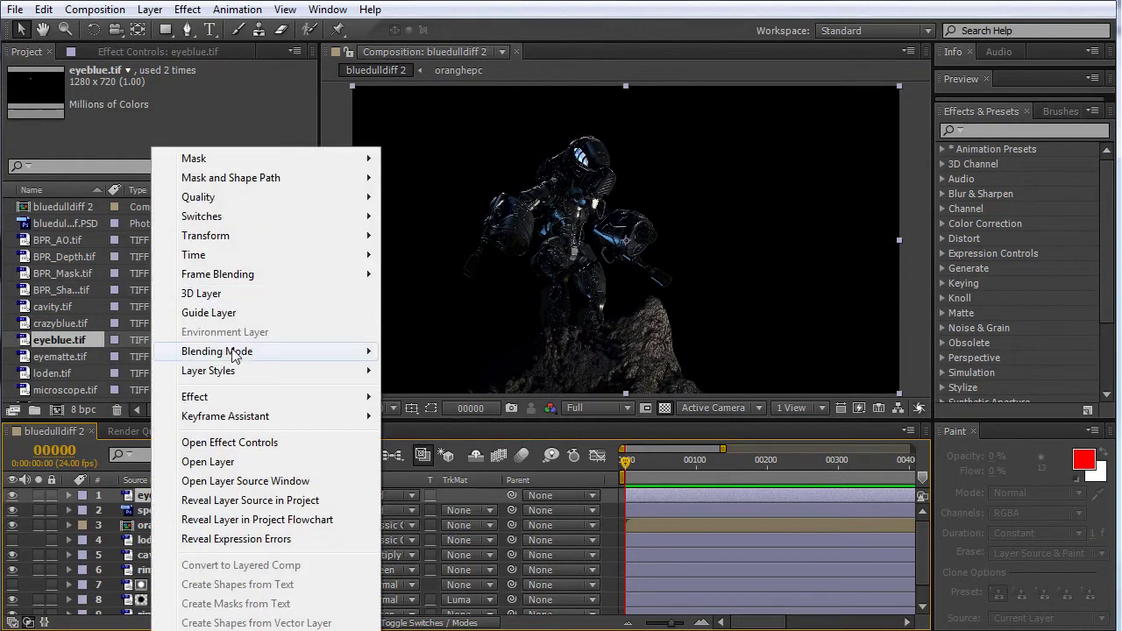
pyautogui.moveTo(238, 394)
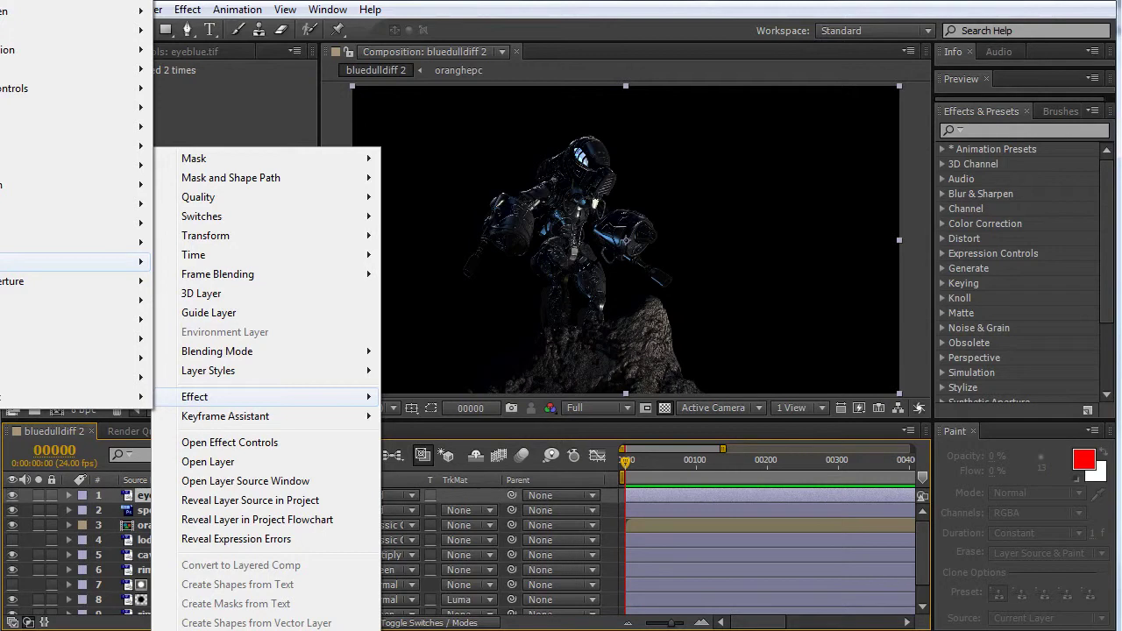
pyautogui.click(0, 359)
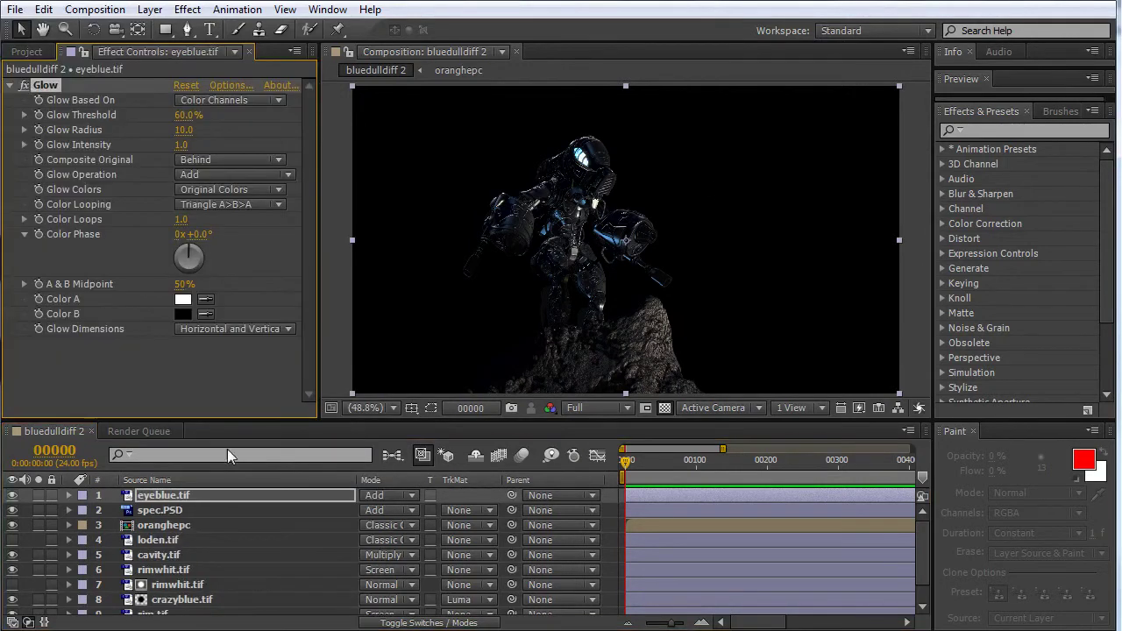
pyautogui.click(184, 129)
pyautogui.write('20')
pyautogui.press('Return')
pyautogui.click(65, 359)
# - Duplicate the glowing eyeblue.tif layer and set the top copy's opacity to 80%
pyautogui.click(157, 496)
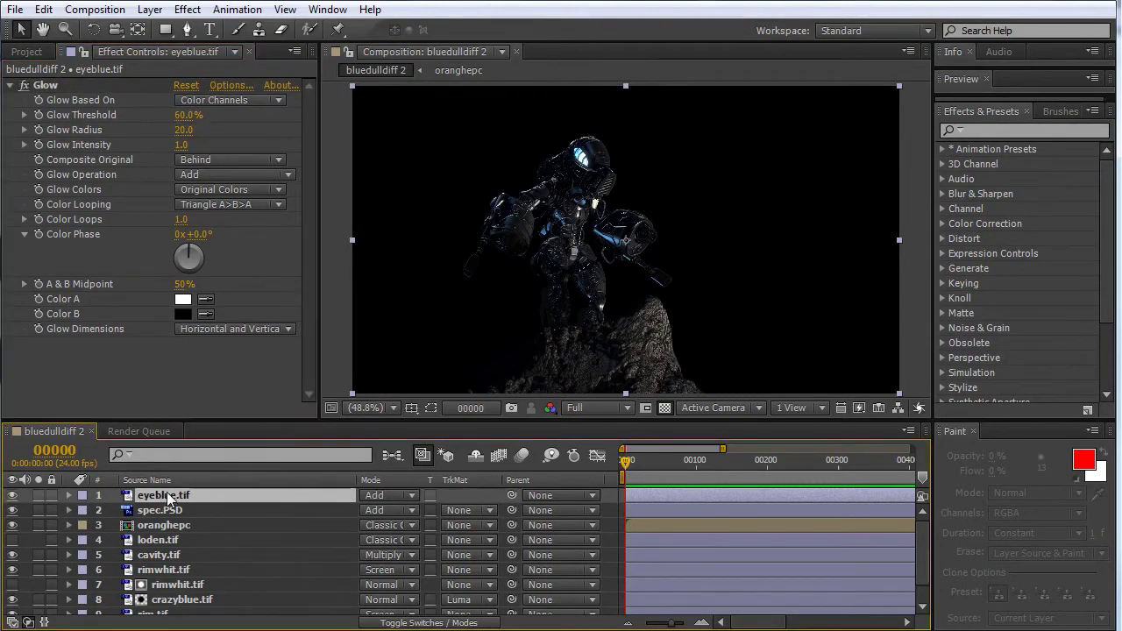
pyautogui.hotkey('ctrl', 'd')
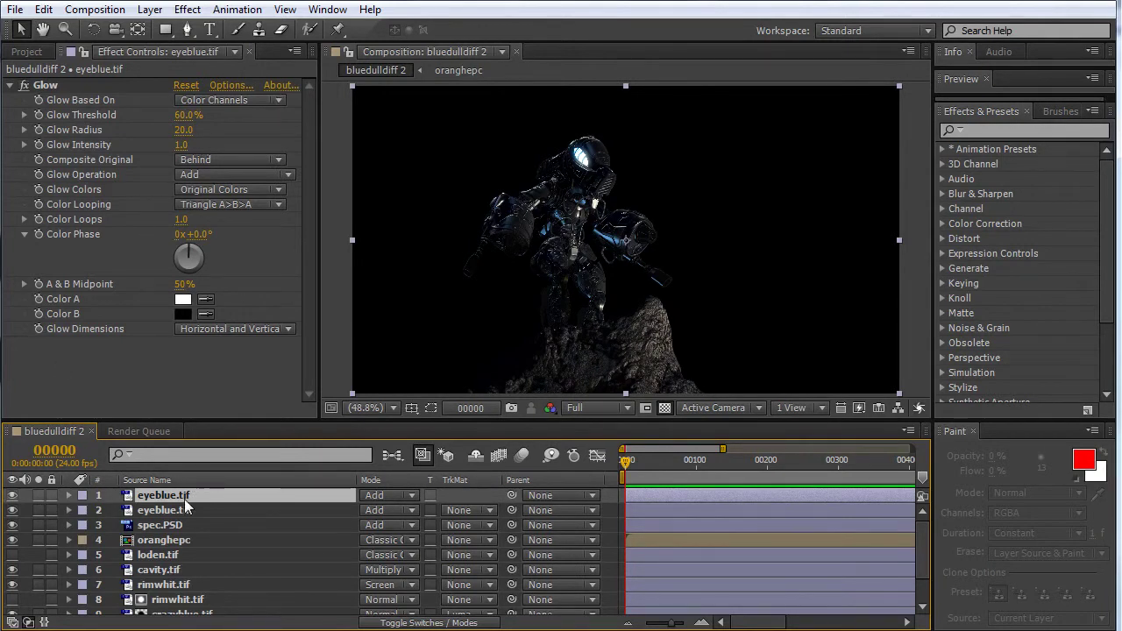
pyautogui.press('t')
pyautogui.click(376, 511)
pyautogui.write('80')
pyautogui.press('Return')
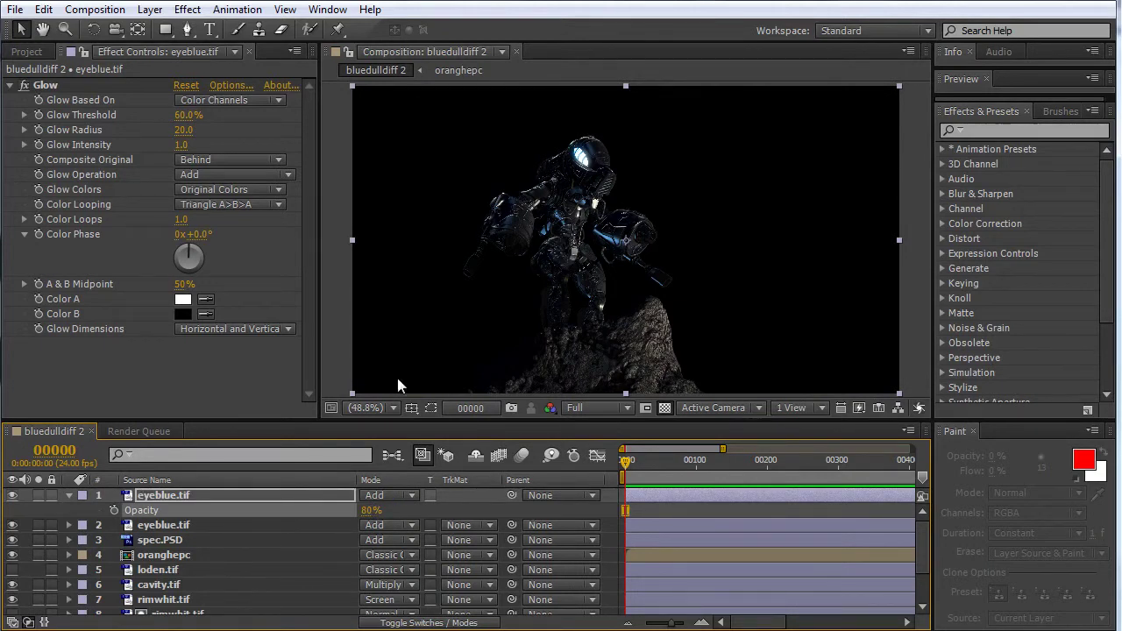
pyautogui.click(70, 496)
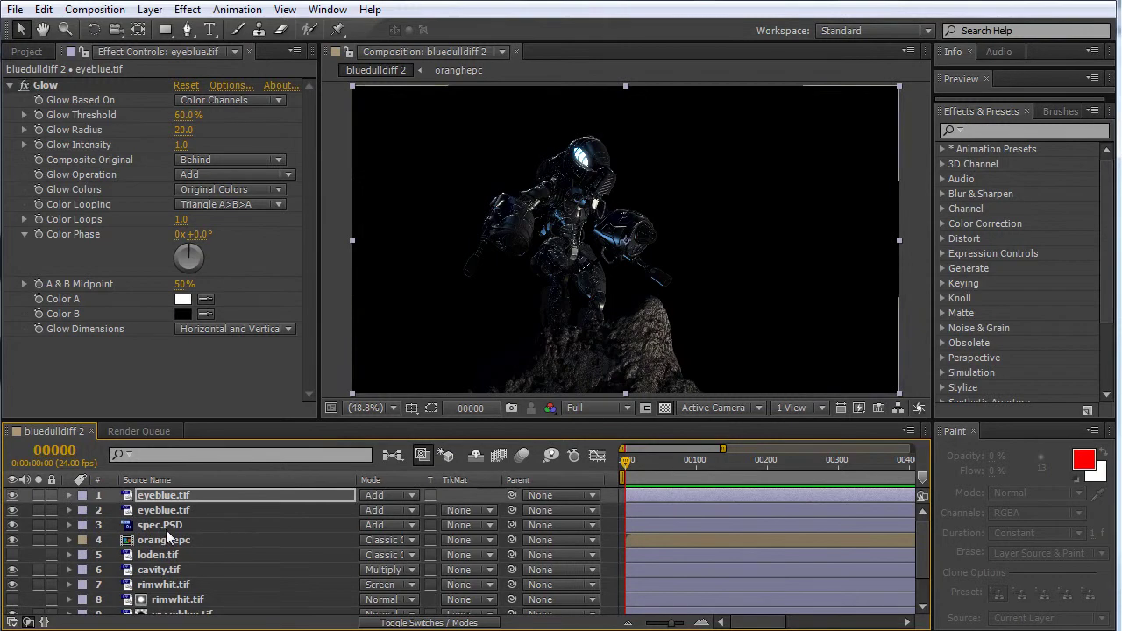
# - Lower the spec.PSD layer's opacity to 60%
pyautogui.click(166, 528)
pyautogui.press('t')
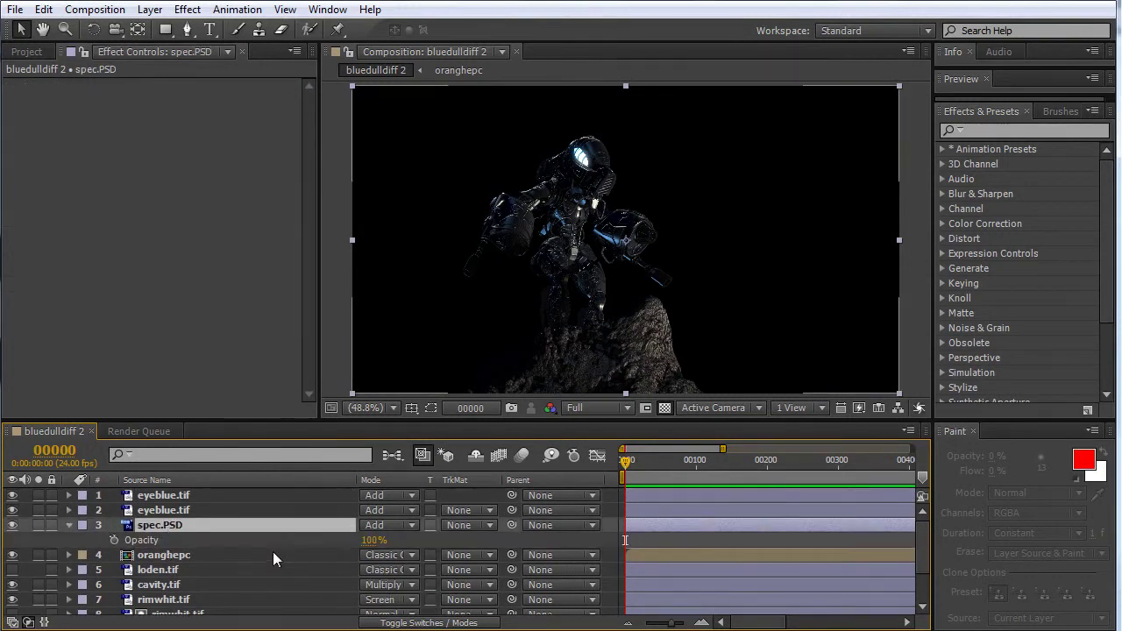
pyautogui.click(377, 541)
pyautogui.write('60')
pyautogui.press('Return')
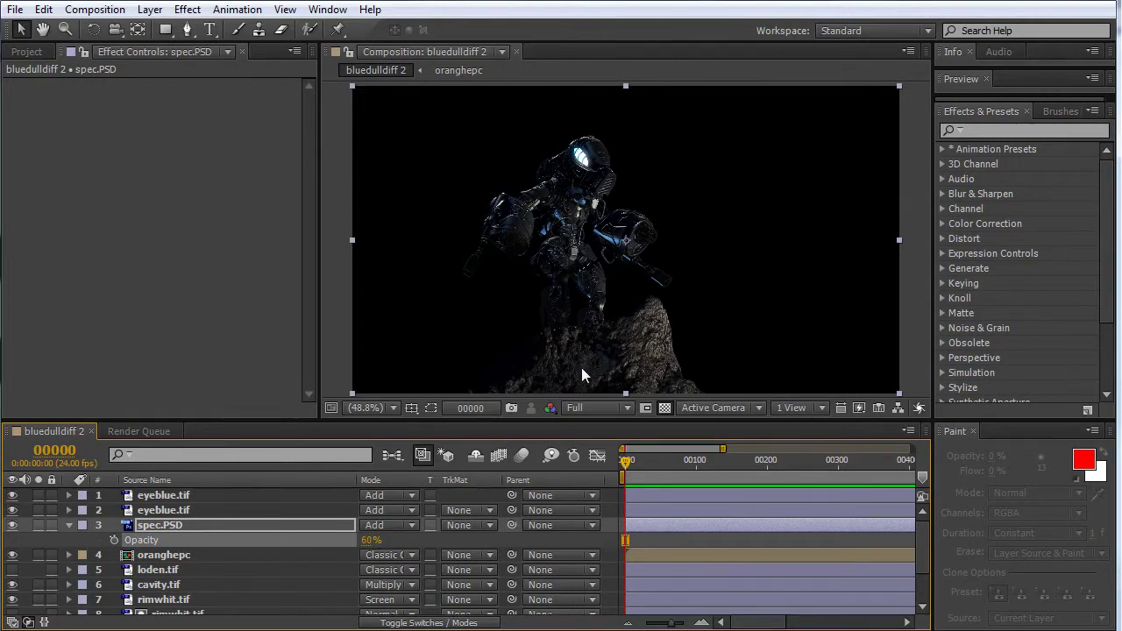
# - Add crazyblue.tif to the composition as the top layer
pyautogui.click(33, 52)
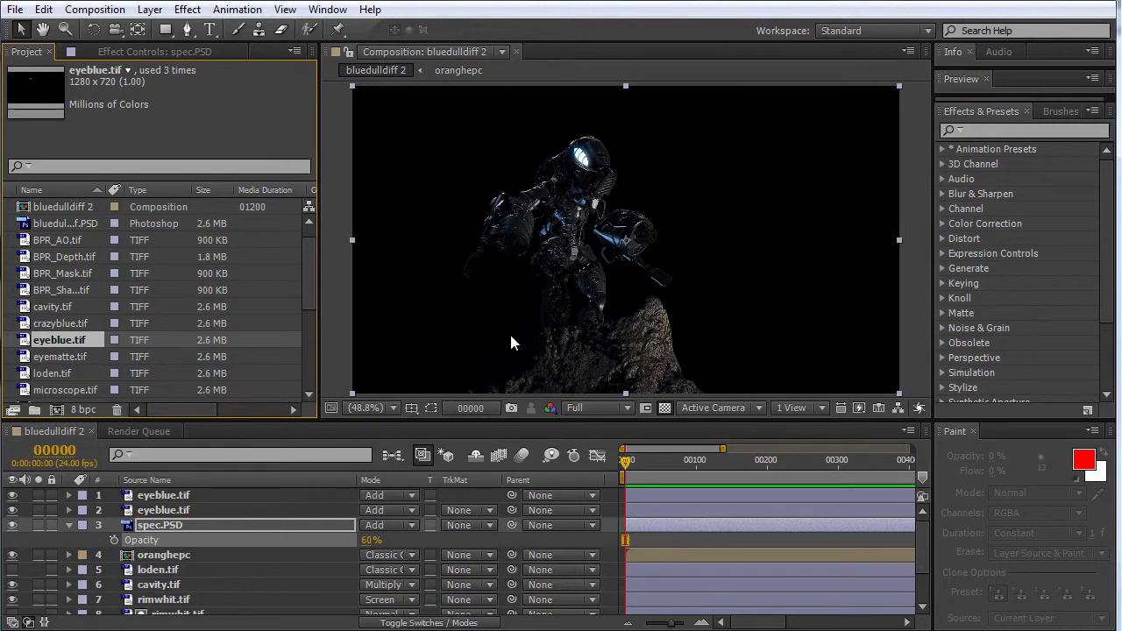
pyautogui.moveTo(311, 307)
pyautogui.mouseDown()
pyautogui.moveTo(311, 332)
pyautogui.moveTo(312, 302)
pyautogui.mouseUp()
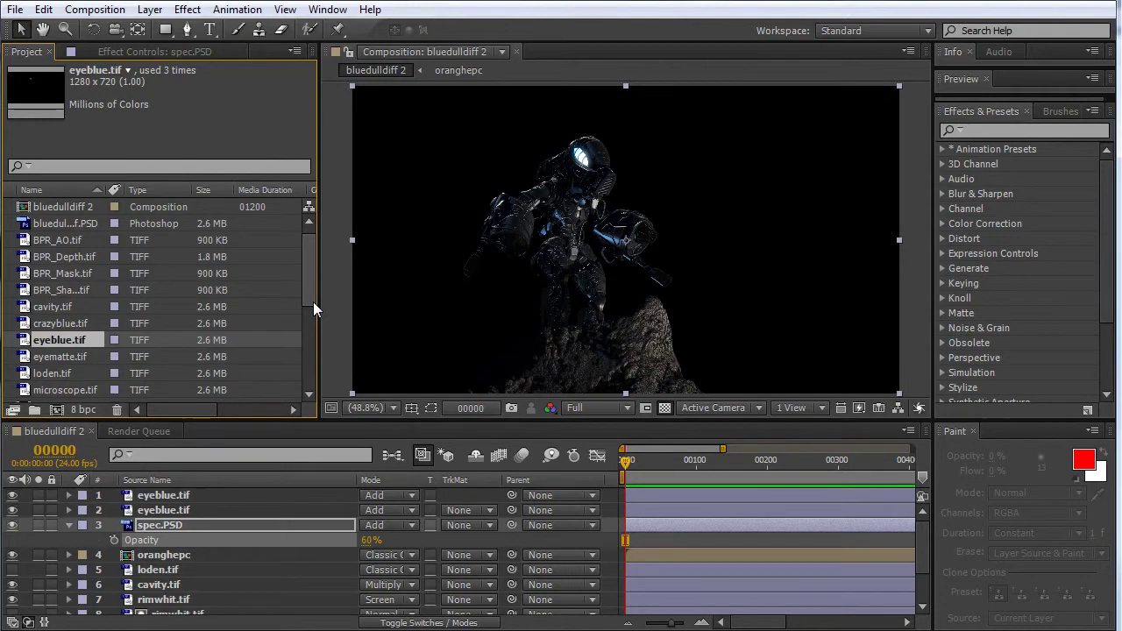
pyautogui.moveTo(310, 273); pyautogui.dragTo(311, 299)
pyautogui.click(78, 275)
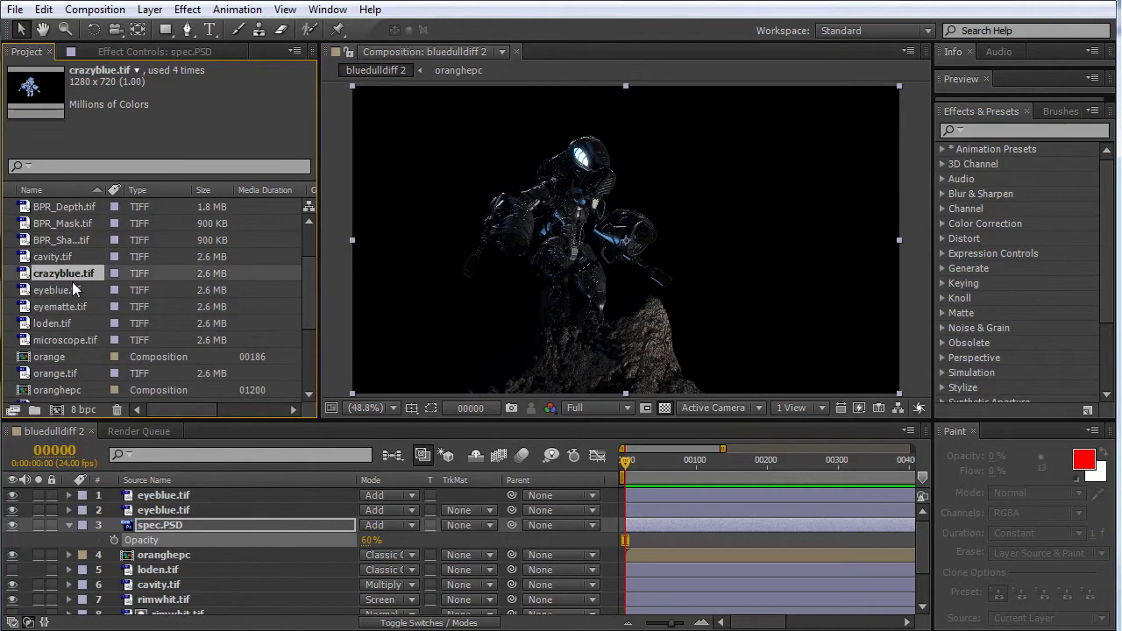
pyautogui.moveTo(74, 273); pyautogui.dragTo(162, 494)
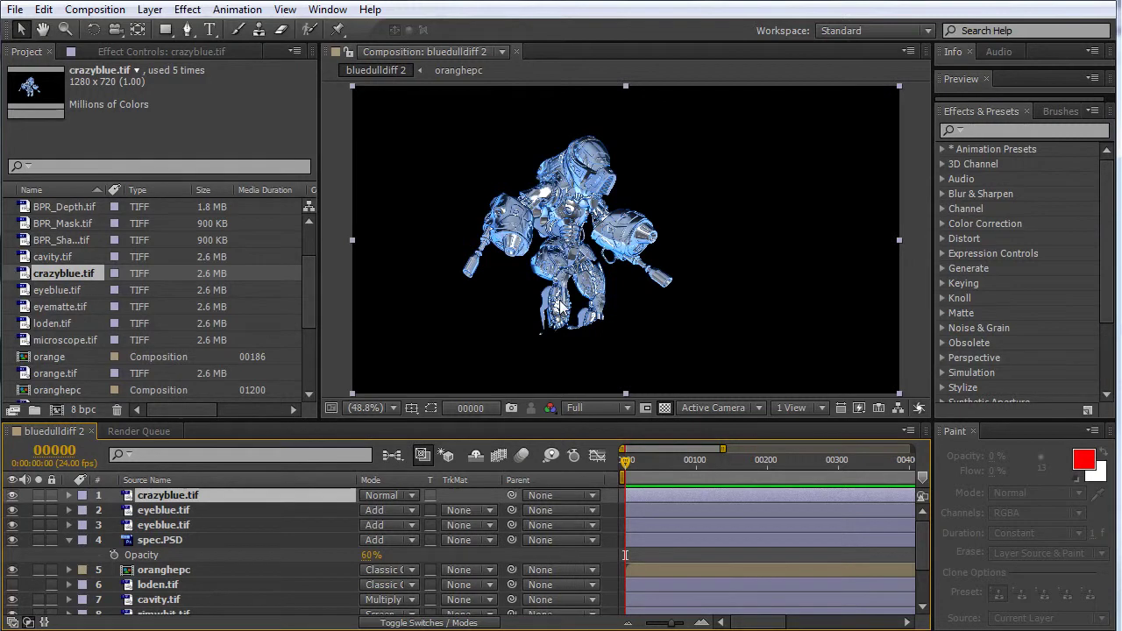
# - Inspect the robot's lower legs up close and set the top crazyblue.tif layer's blending mode to Add
pyautogui.scroll(4, 560, 304)
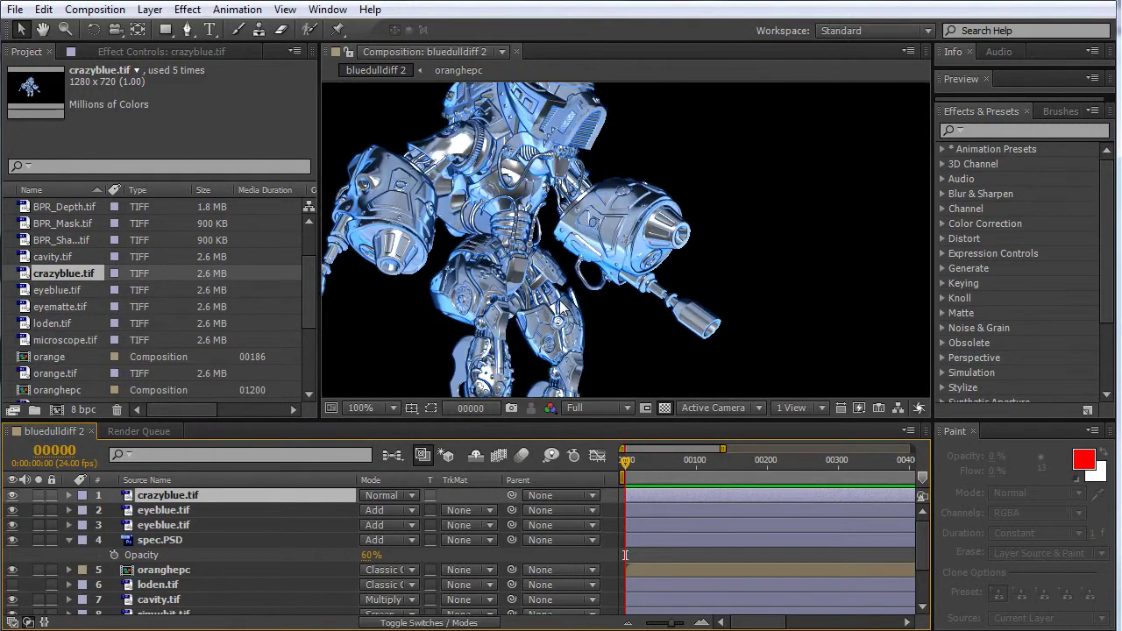
pyautogui.press('h')
pyautogui.moveTo(489, 338); pyautogui.dragTo(619, 268)
pyautogui.press('v')
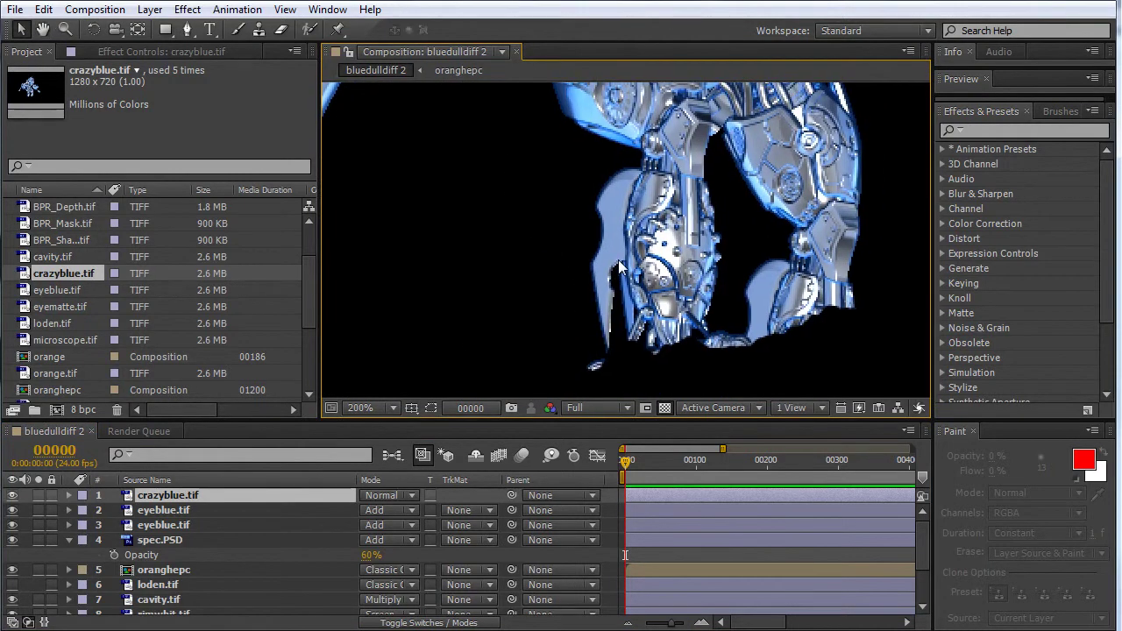
pyautogui.press(',')
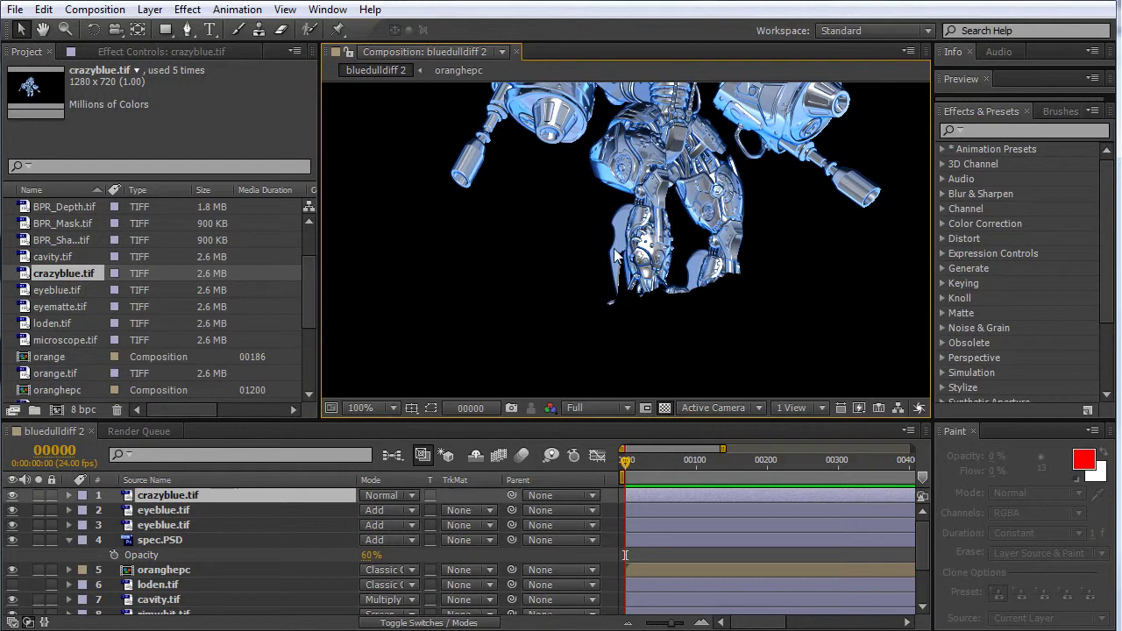
pyautogui.click(390, 497)
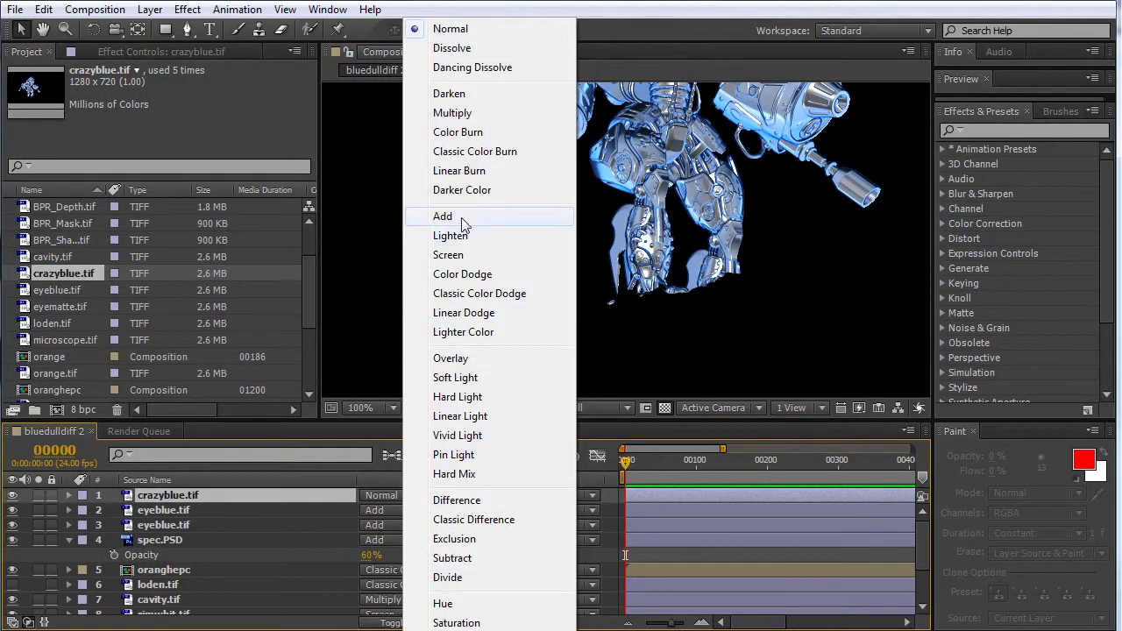
pyautogui.click(530, 217)
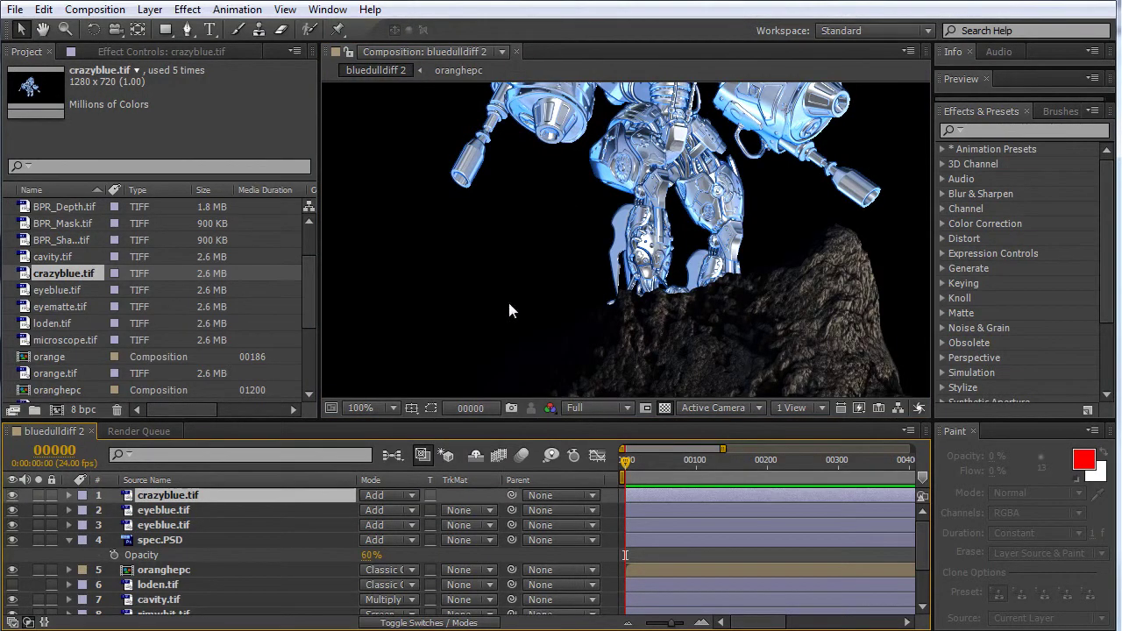
# - Draw a closed Pen tool mask on the top crazyblue.tif layer around the flat blue fin behind the robot's left-hand calf
pyautogui.click(186, 30)
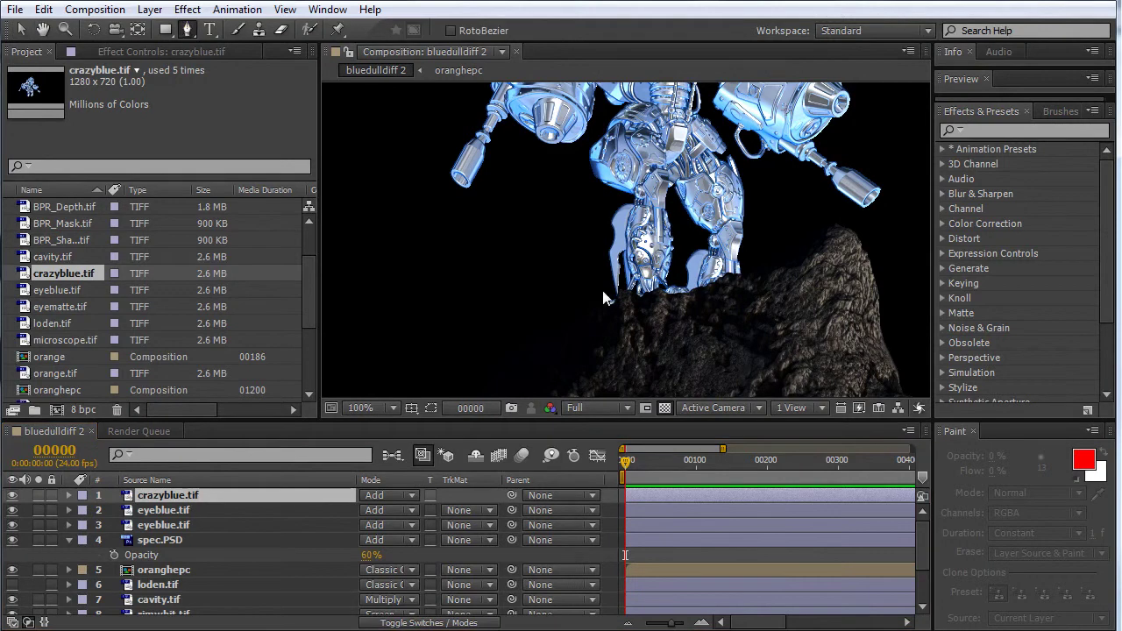
pyautogui.click(593, 209)
pyautogui.click(628, 198)
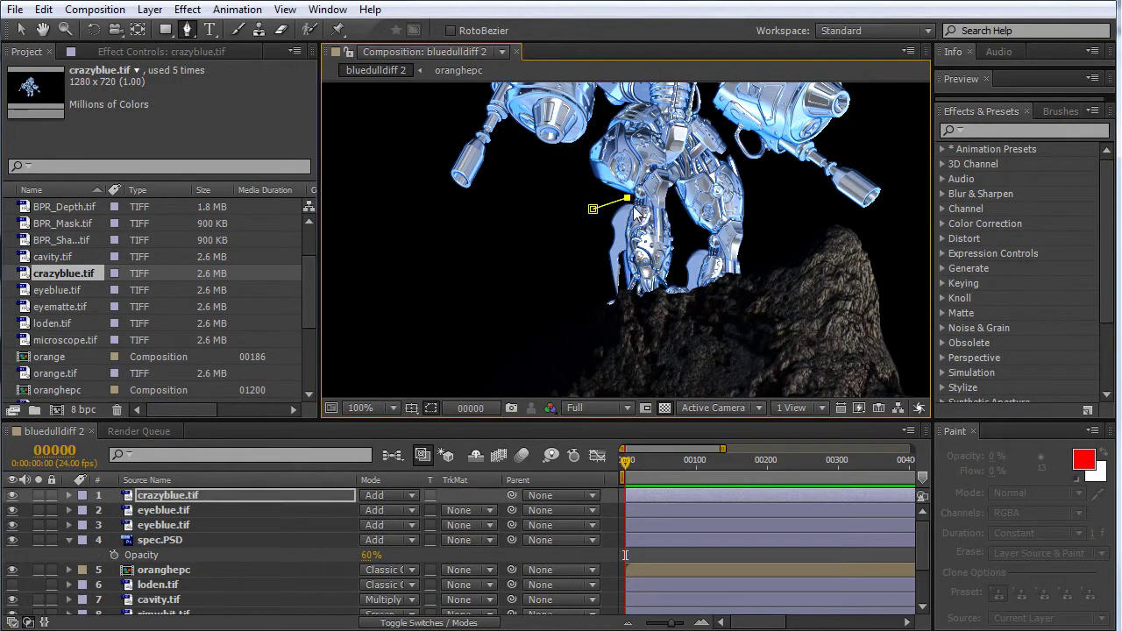
pyautogui.click(637, 204)
pyautogui.click(628, 235)
pyautogui.click(627, 251)
pyautogui.click(628, 267)
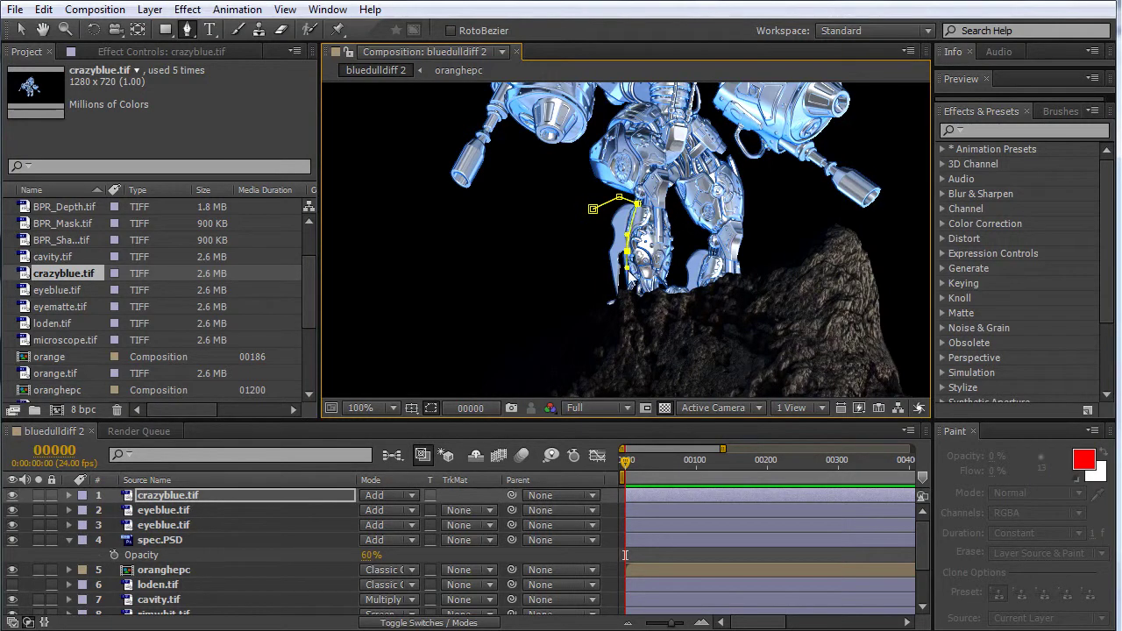
pyautogui.click(630, 292)
pyautogui.click(624, 282)
pyautogui.click(615, 303)
pyautogui.click(592, 291)
pyautogui.click(593, 210)
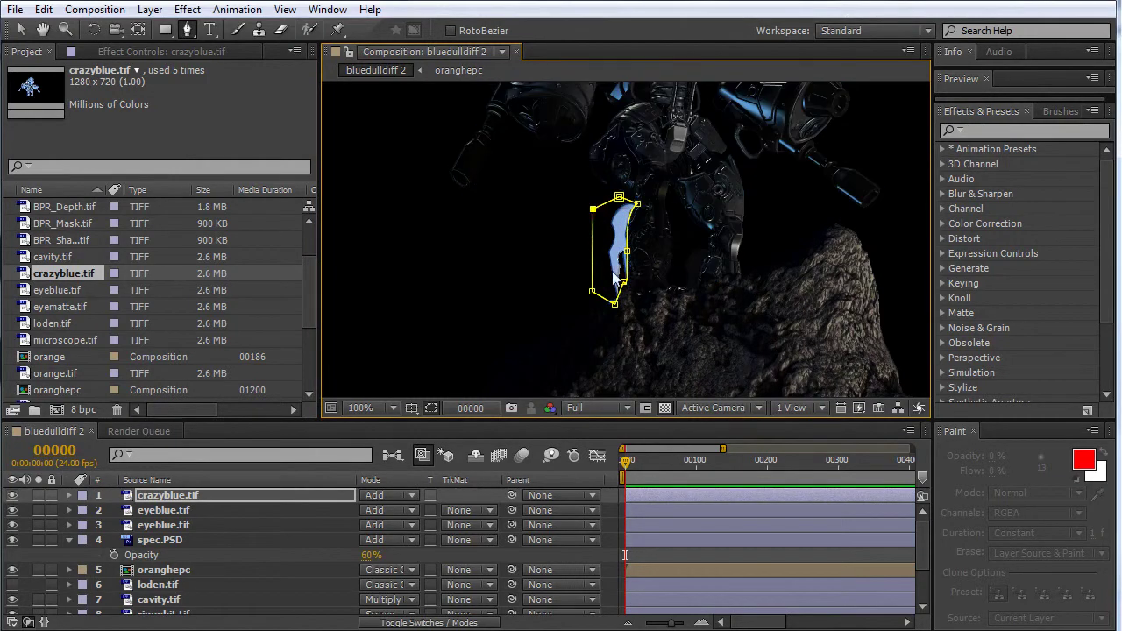
# - Draw a second closed mask on crazyblue.tif around the flat blue fin behind the robot's other calf
pyautogui.click(704, 248)
pyautogui.click(683, 261)
pyautogui.click(681, 288)
pyautogui.click(701, 266)
pyautogui.click(704, 247)
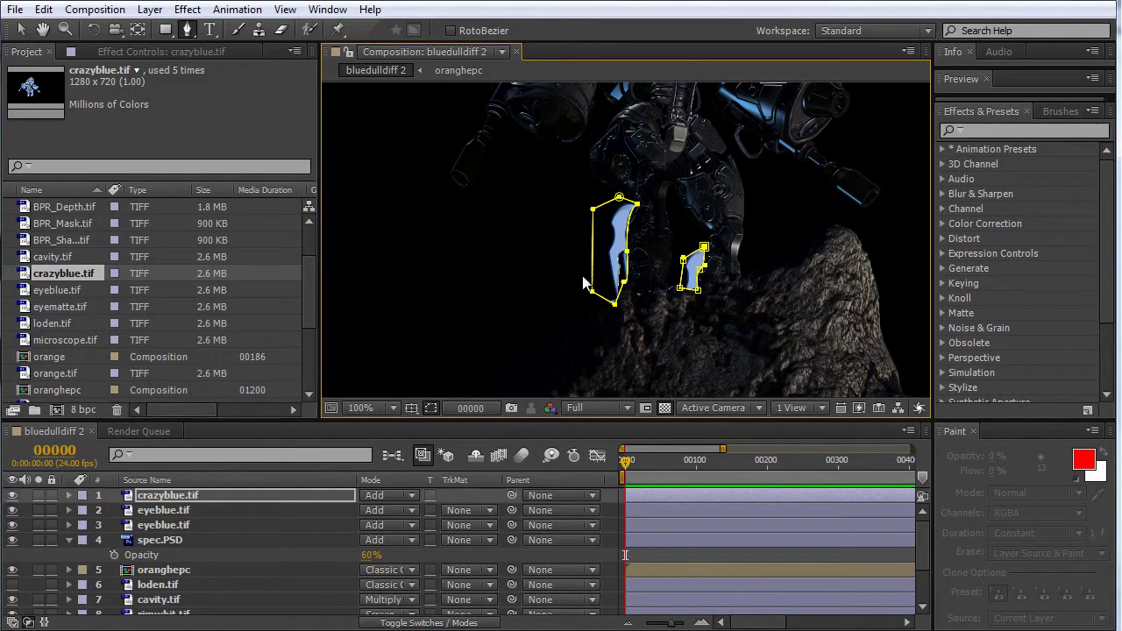
# - Extend the second crazyblue.tif mask's inner upper edge to enclose the fin's tip behind the right-hand calf
pyautogui.click(710, 253)
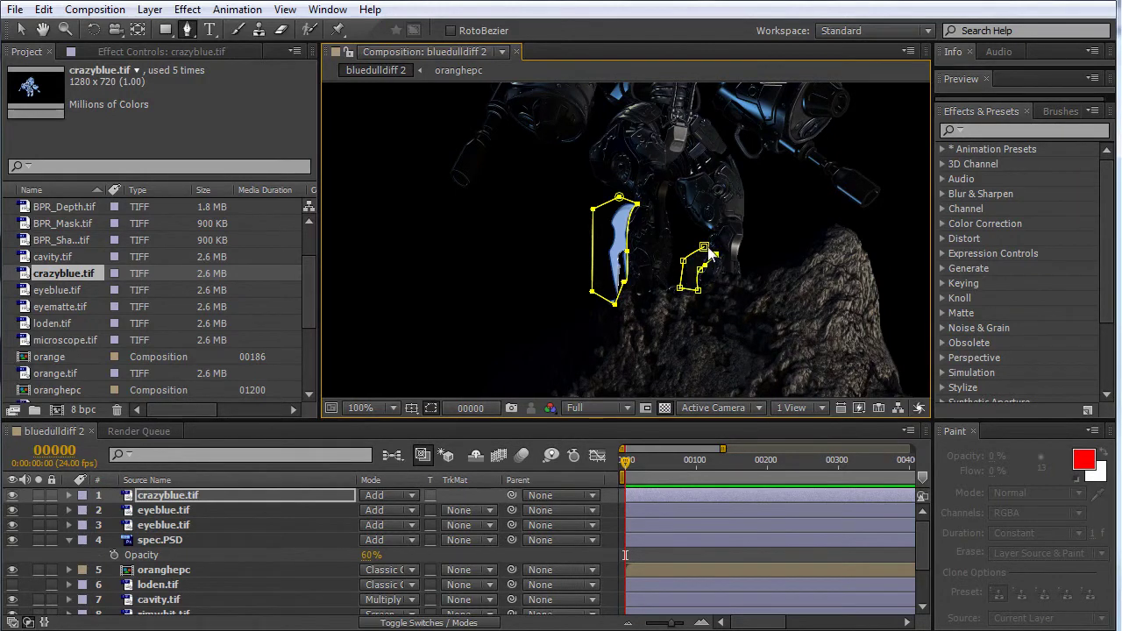
pyautogui.click(707, 248)
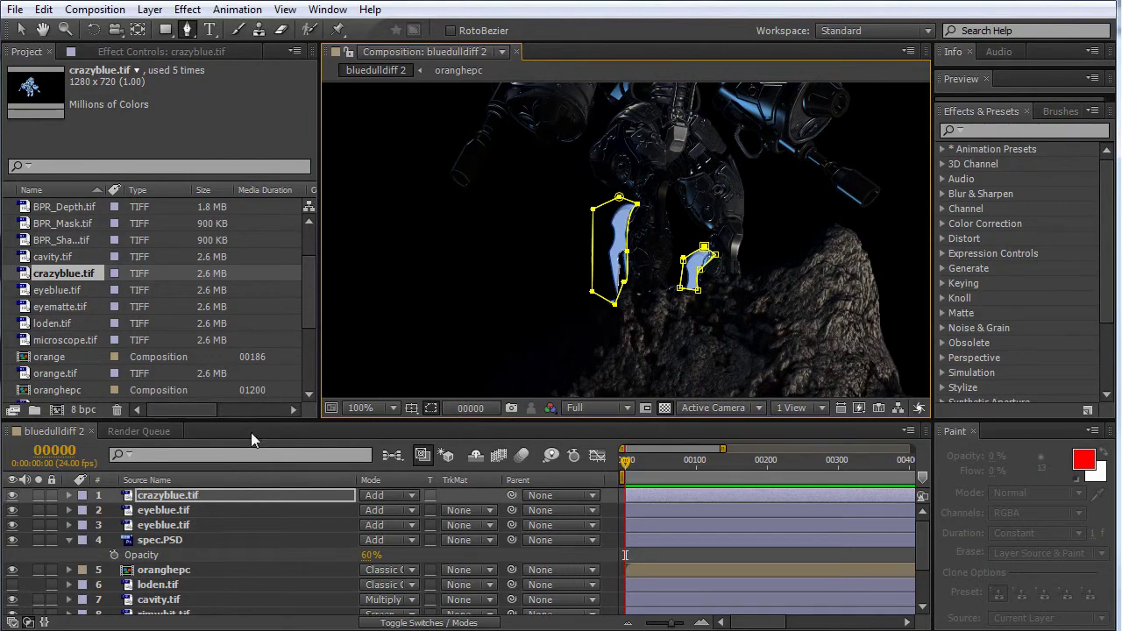
pyautogui.hotkey('ctrl', 'shift', 'a')
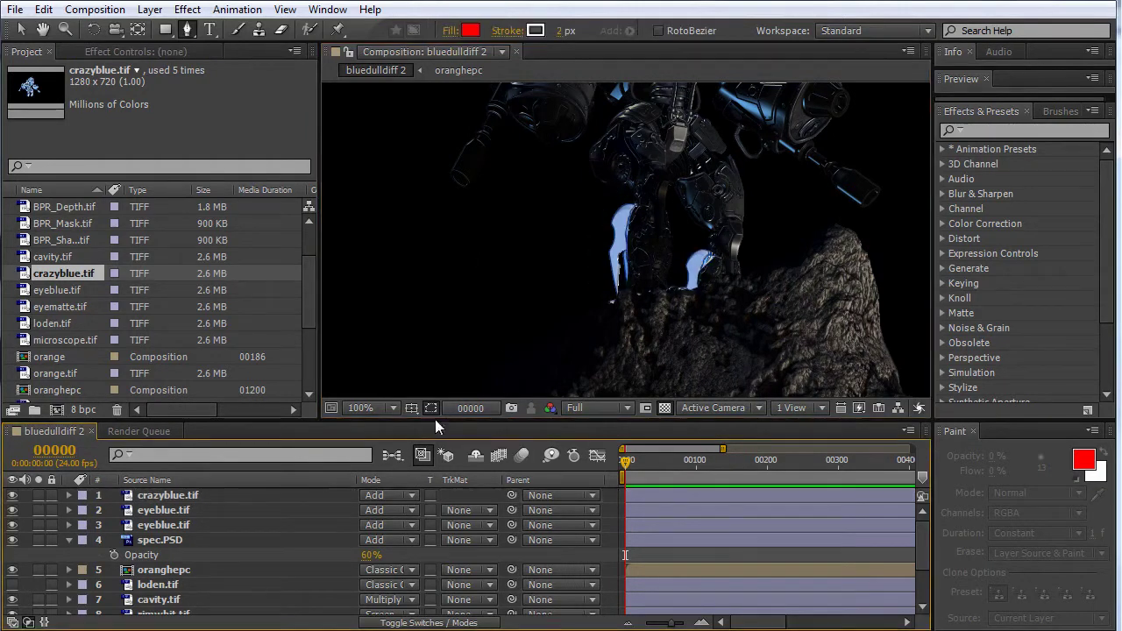
# - Try the top crazyblue.tif layer at 80% opacity and return it to 100%
pyautogui.click(176, 496)
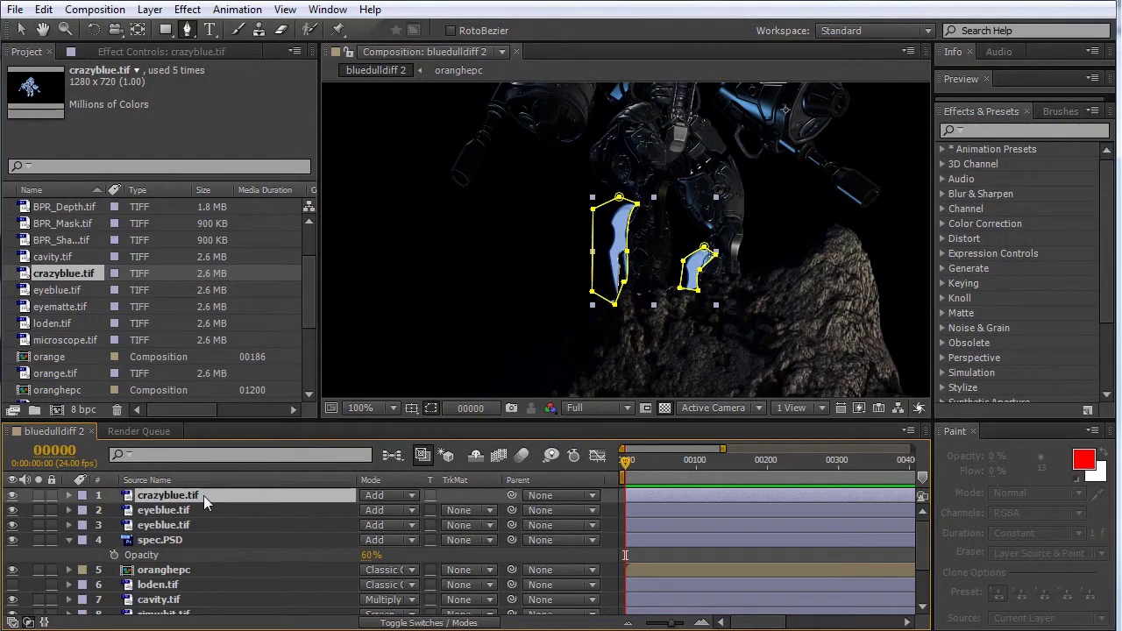
pyautogui.press('t')
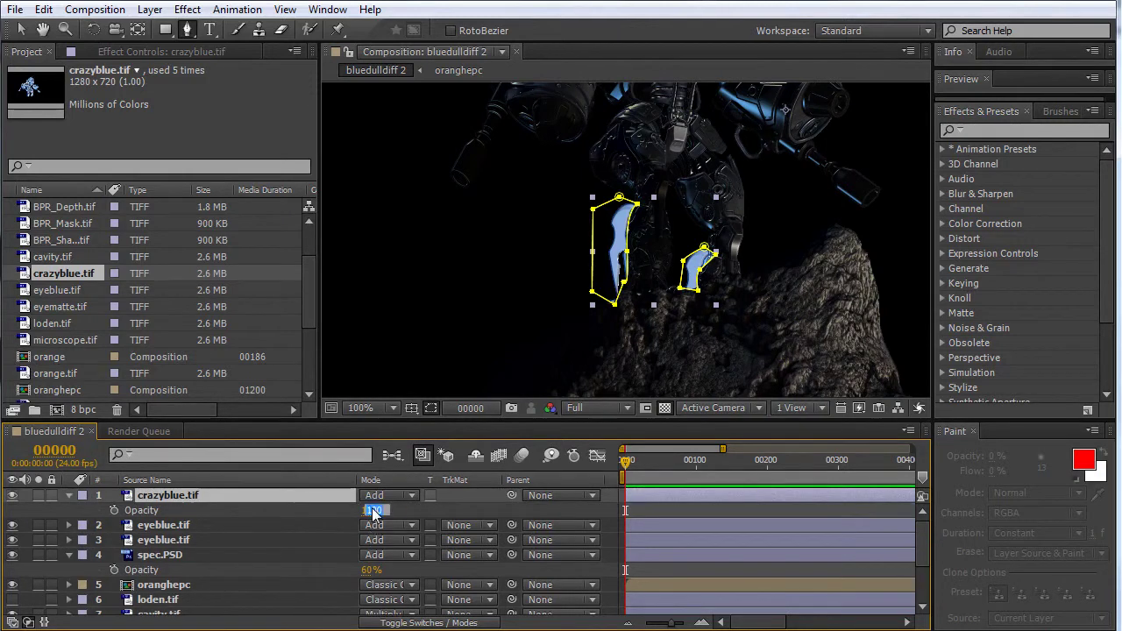
pyautogui.moveTo(376, 510); pyautogui.dragTo(373, 513)
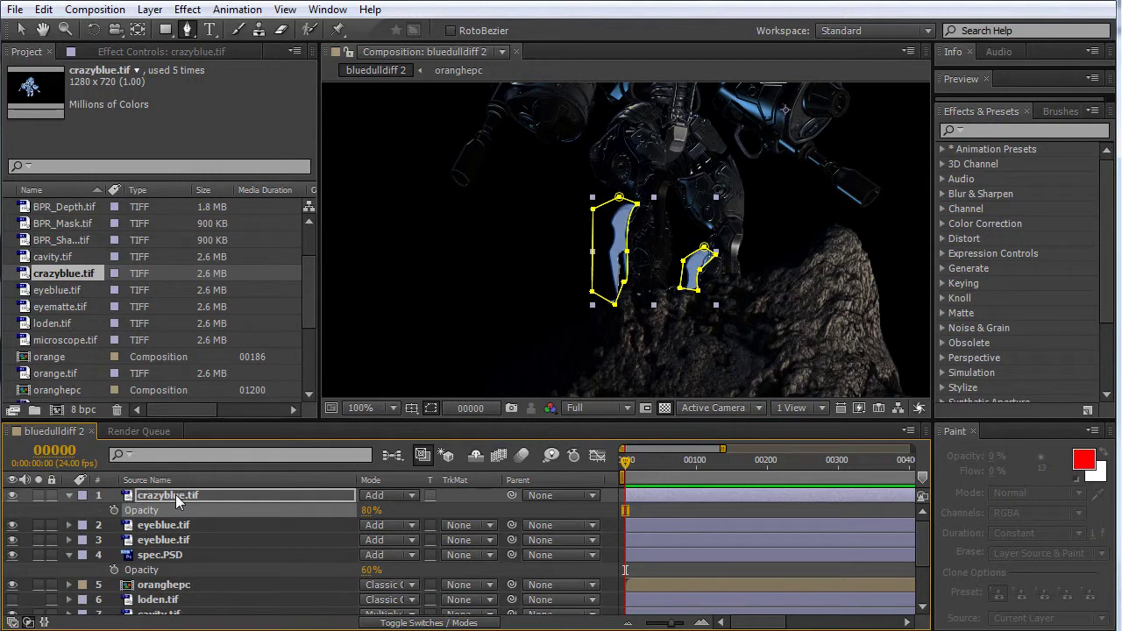
pyautogui.click(368, 510)
pyautogui.write('100')
pyautogui.press('Return')
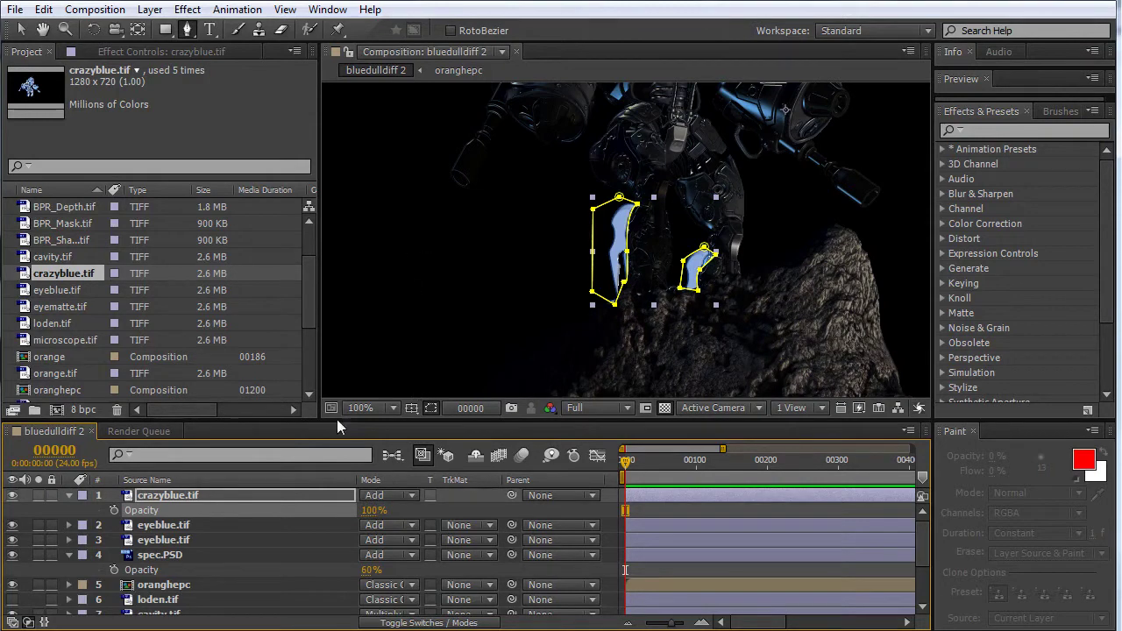
# - Hide the mask outlines and apply the Glow effect to the top crazyblue.tif layer
pyautogui.click(430, 407)
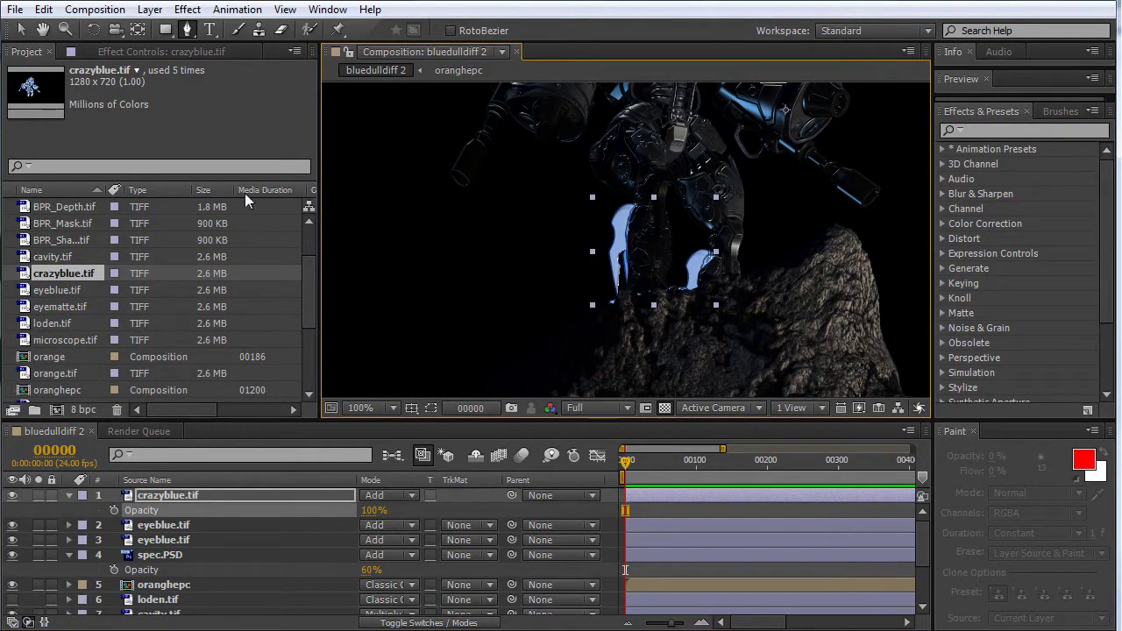
pyautogui.click(15, 9)
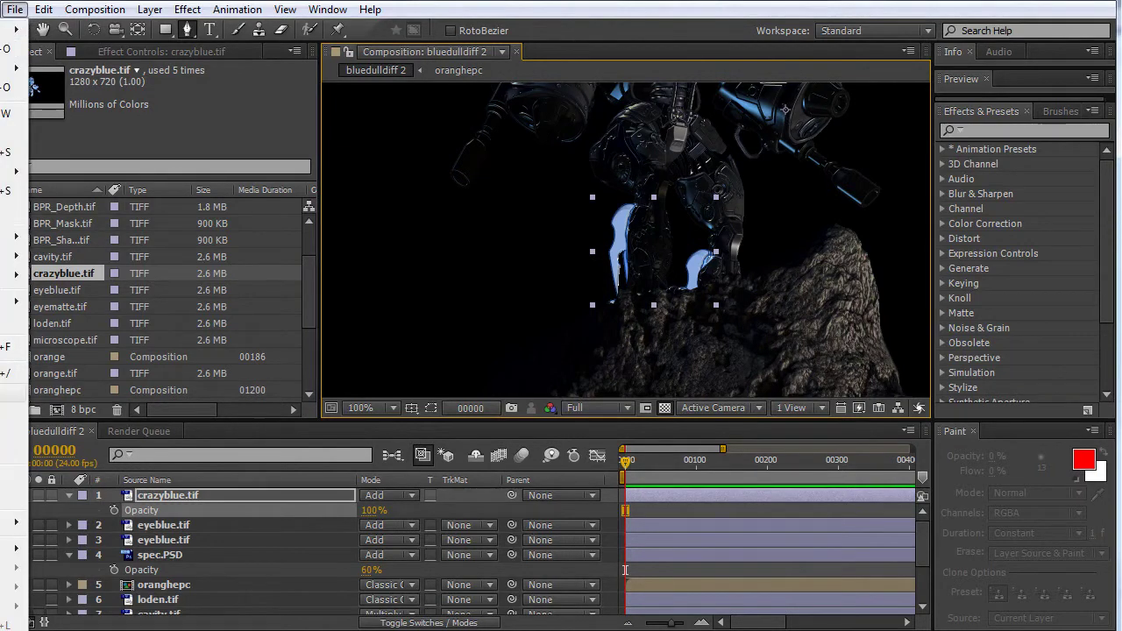
pyautogui.moveTo(187, 9)
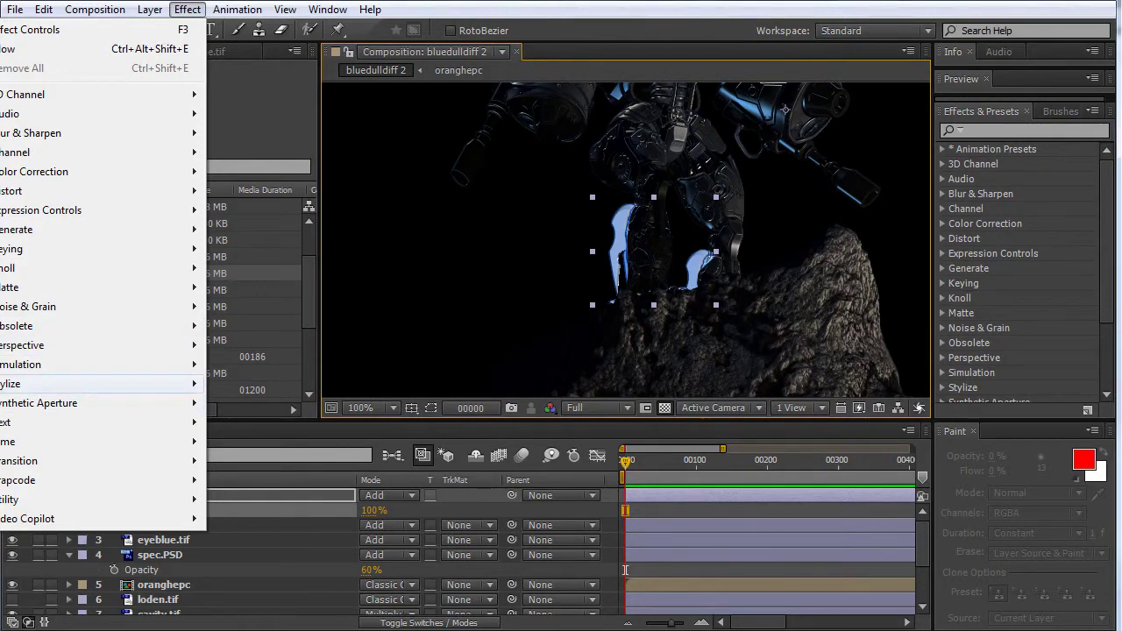
pyautogui.click(263, 473)
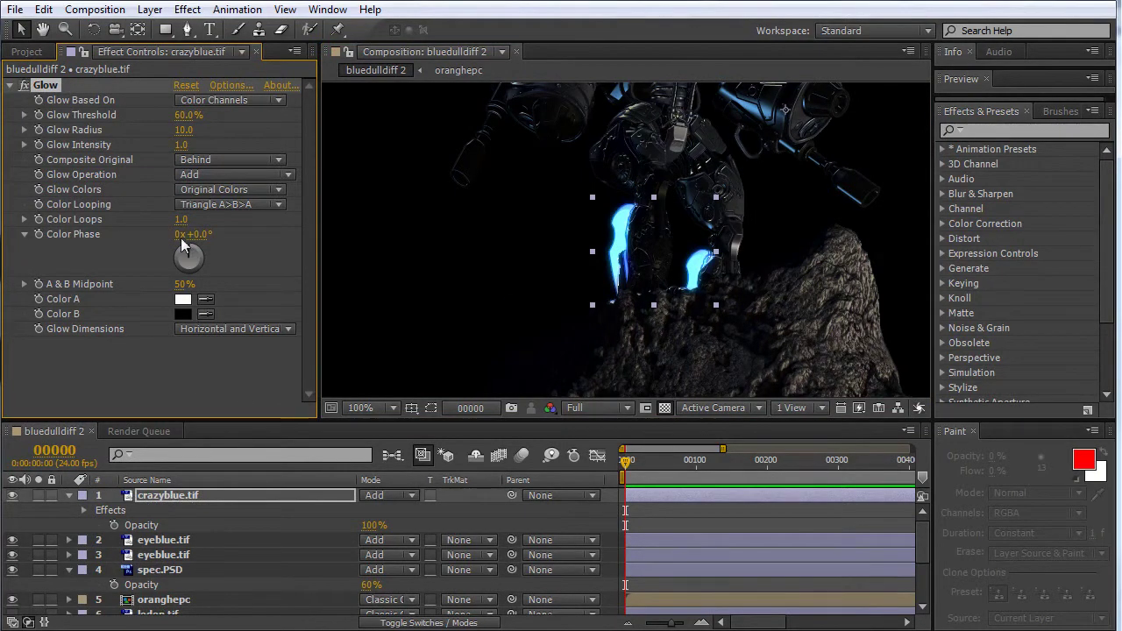
# - Duplicate the glowing crazyblue.tif layer and pre-compose both copies as finglow, moving all attributes into the new composition
pyautogui.click(220, 493)
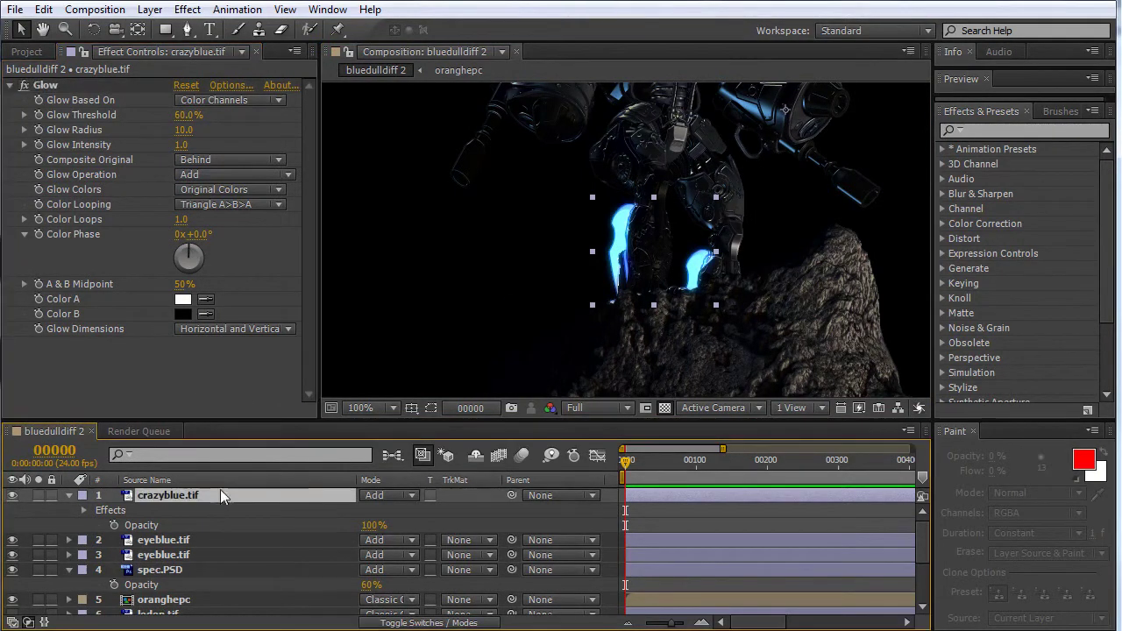
pyautogui.hotkey('ctrl', 'd')
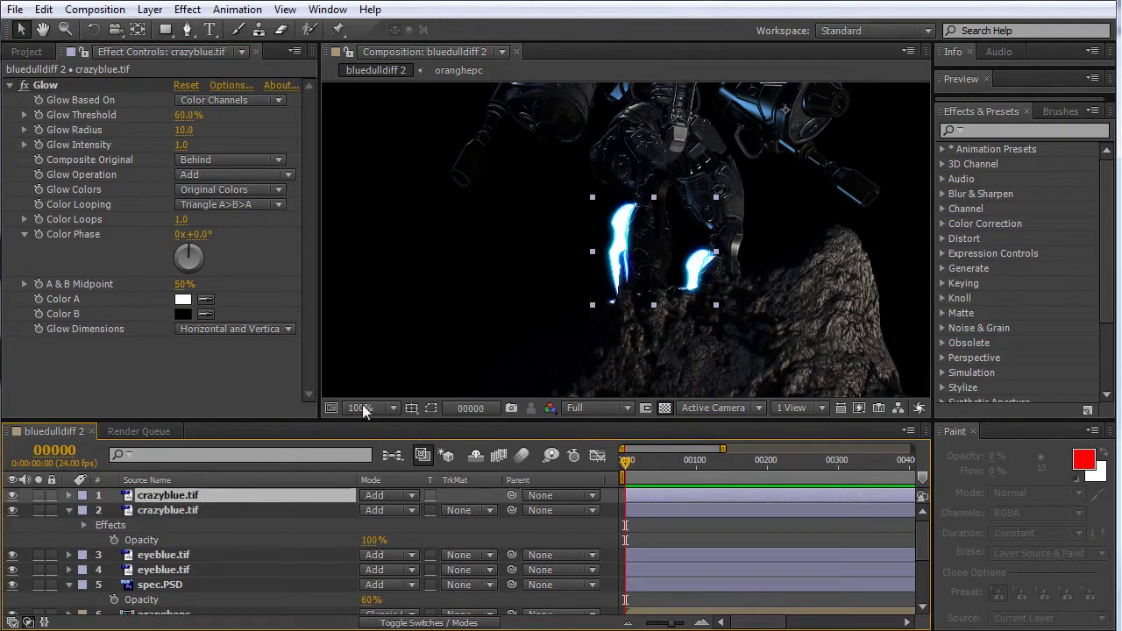
pyautogui.keyDown('shift'); pyautogui.click(172, 511); pyautogui.keyUp('shift')
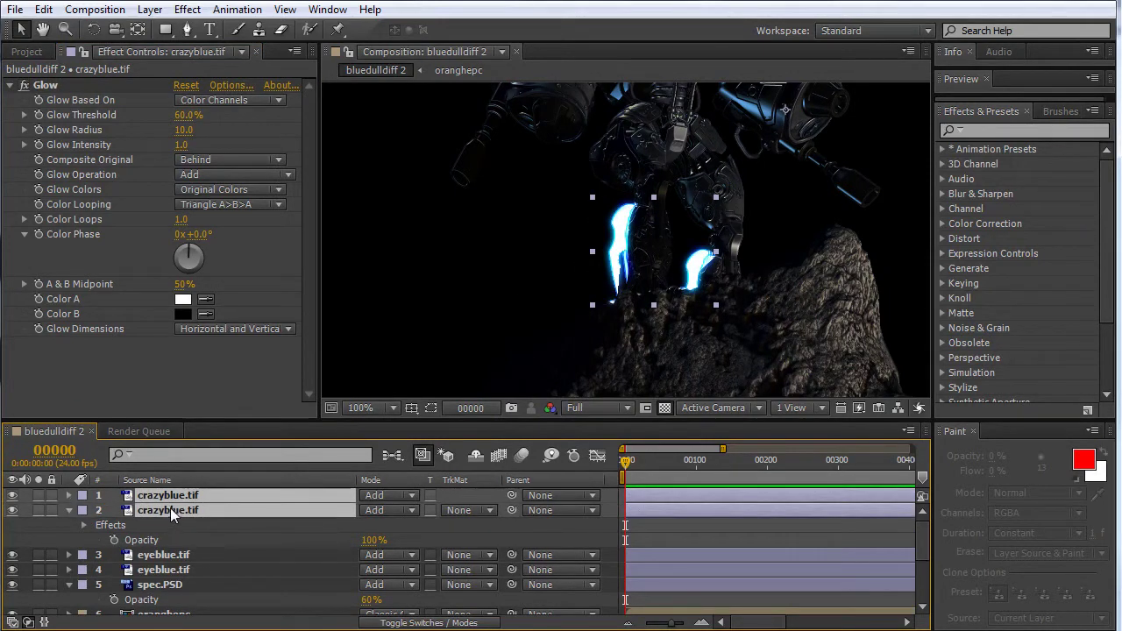
pyautogui.hotkey('ctrl', 'shift', 'c')
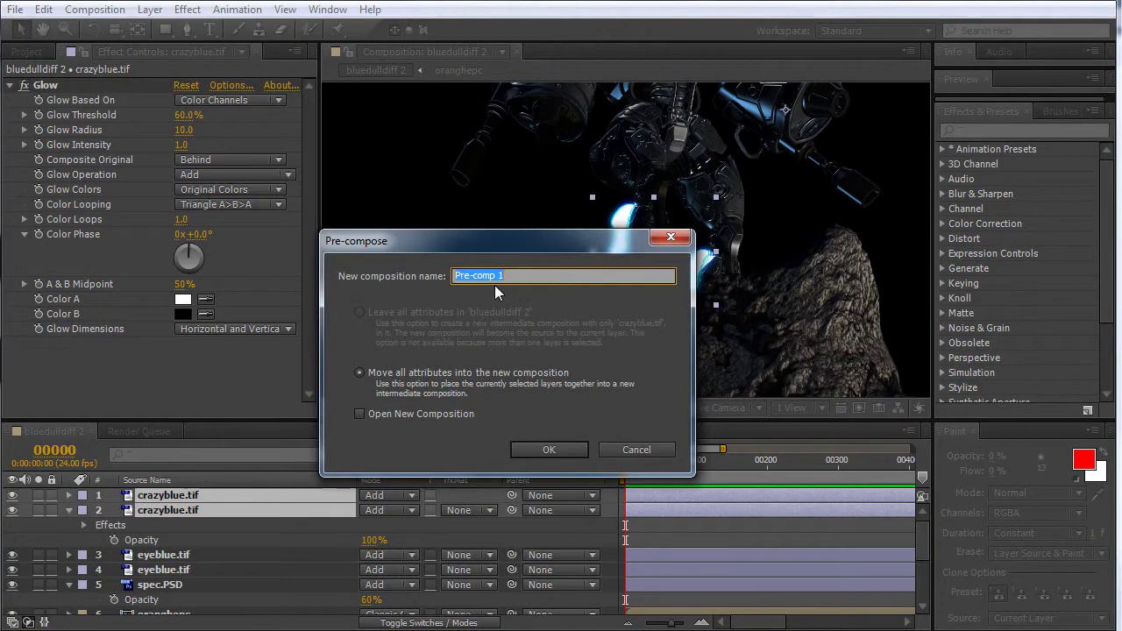
pyautogui.write('finglow')
pyautogui.press('Return')
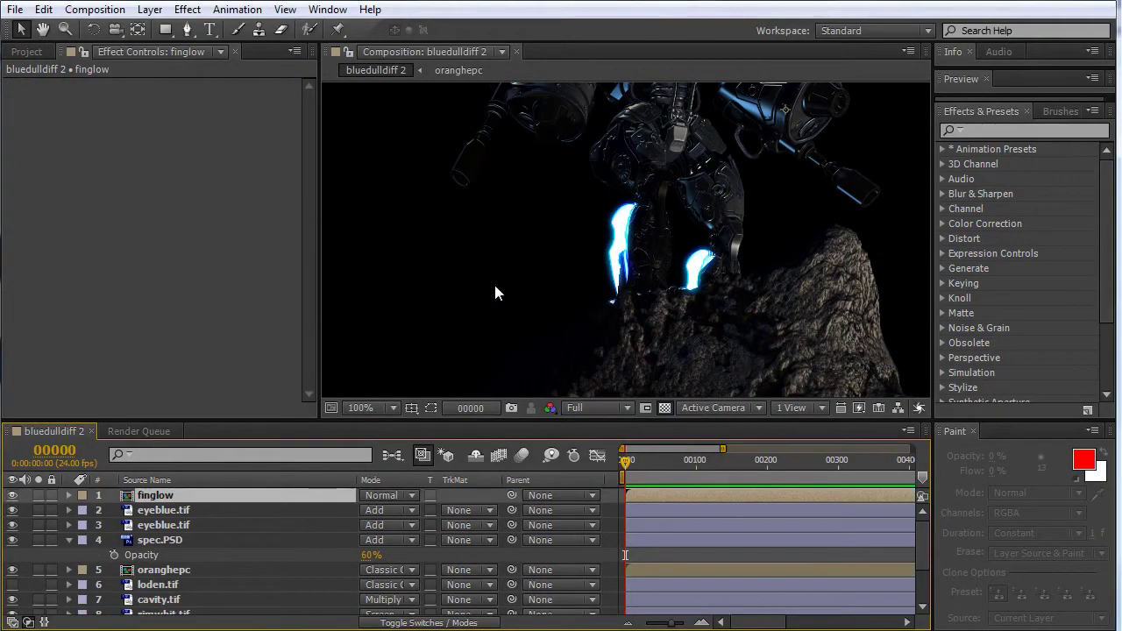
# - Set the finglow layer's opacity to 84% and check the result on the whole robot
pyautogui.press('t')
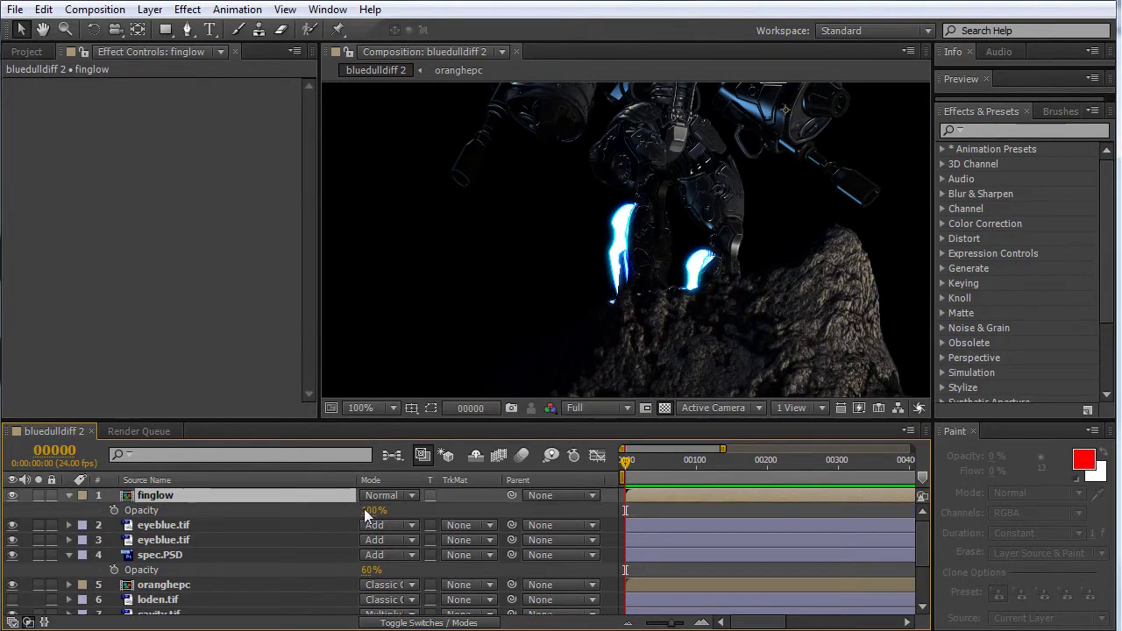
pyautogui.moveTo(373, 511); pyautogui.dragTo(358, 515)
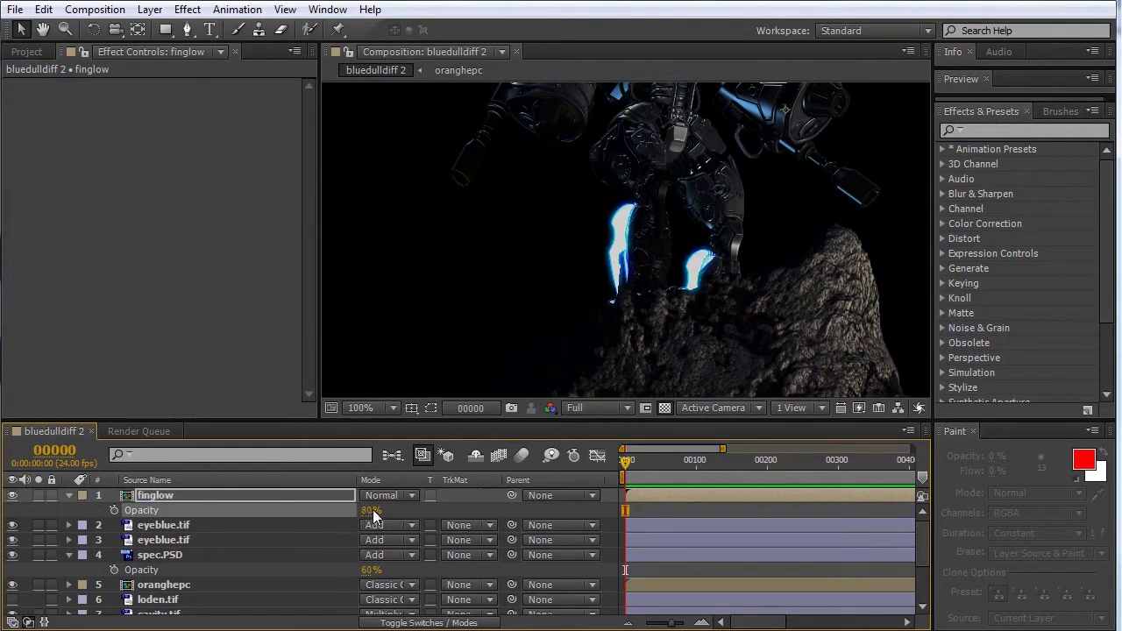
pyautogui.moveTo(371, 509)
pyautogui.mouseDown()
pyautogui.moveTo(339, 510)
pyautogui.moveTo(368, 511)
pyautogui.mouseUp()
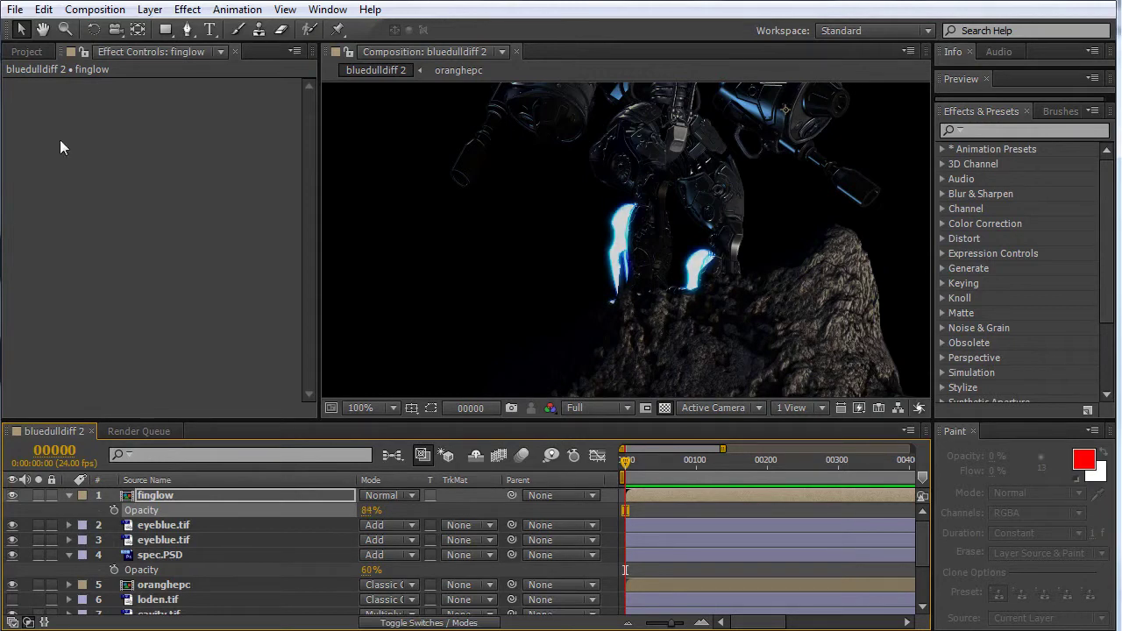
pyautogui.click(24, 52)
pyautogui.click(390, 408)
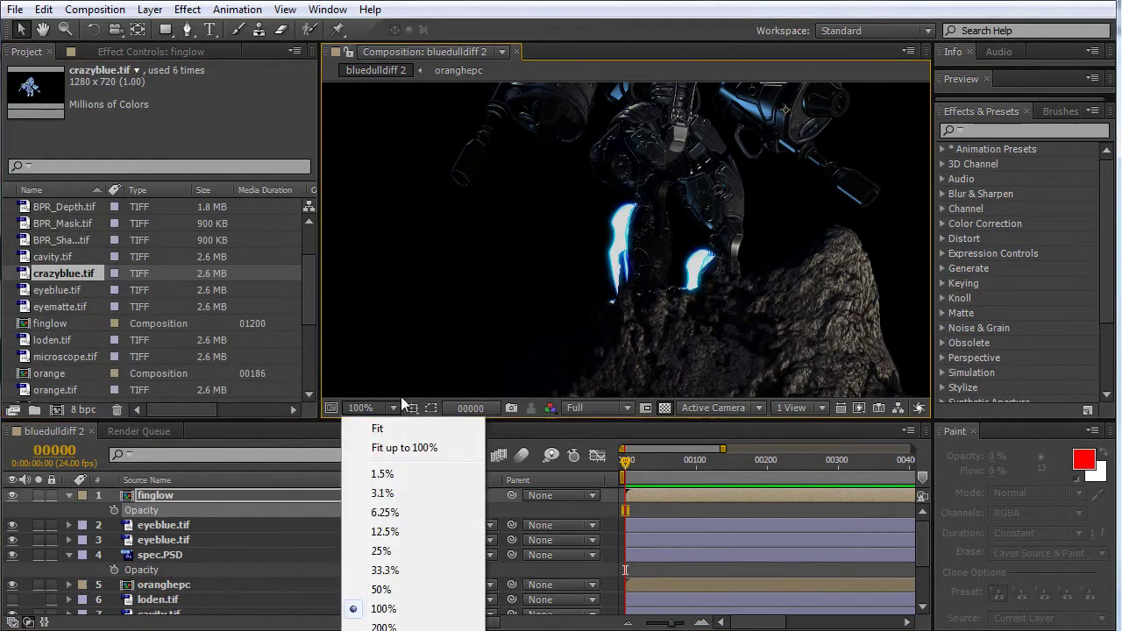
pyautogui.click(396, 448)
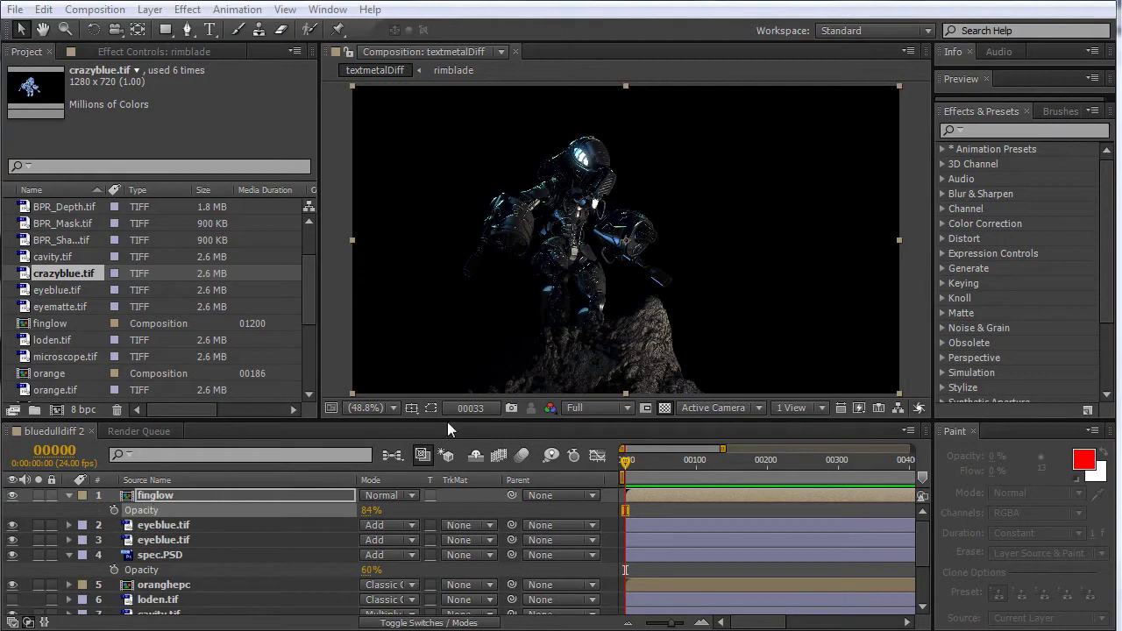
pyautogui.click(19, 451)
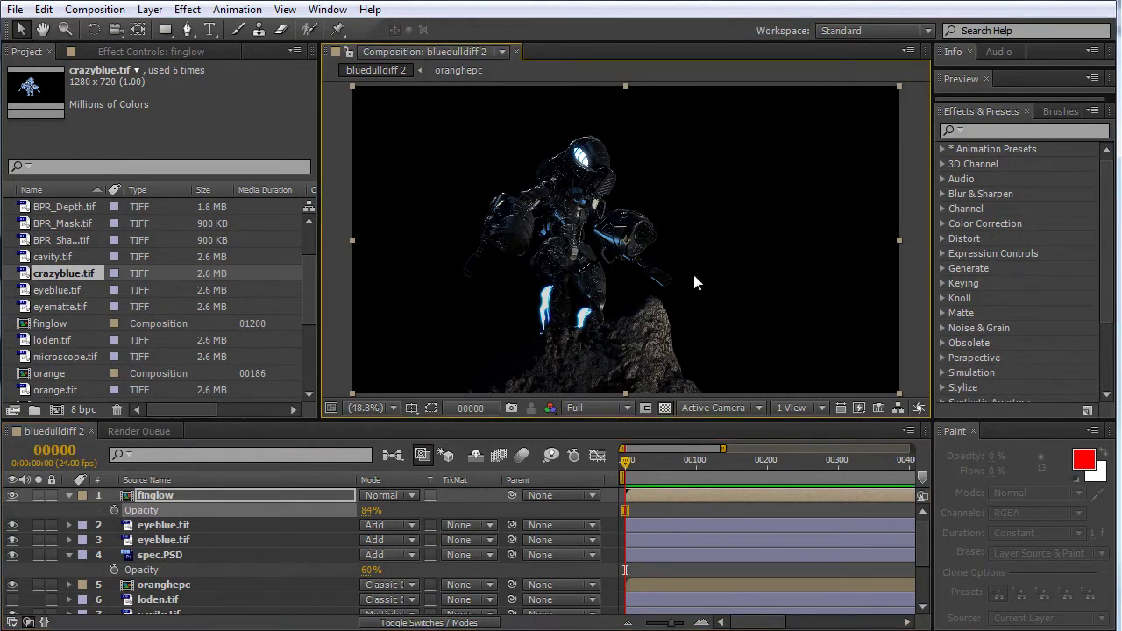
# - Draw a closed Pen tool mask on finglow around the lower part of the glowing fin behind the left-hand calf
pyautogui.click(147, 539)
pyautogui.click(176, 497)
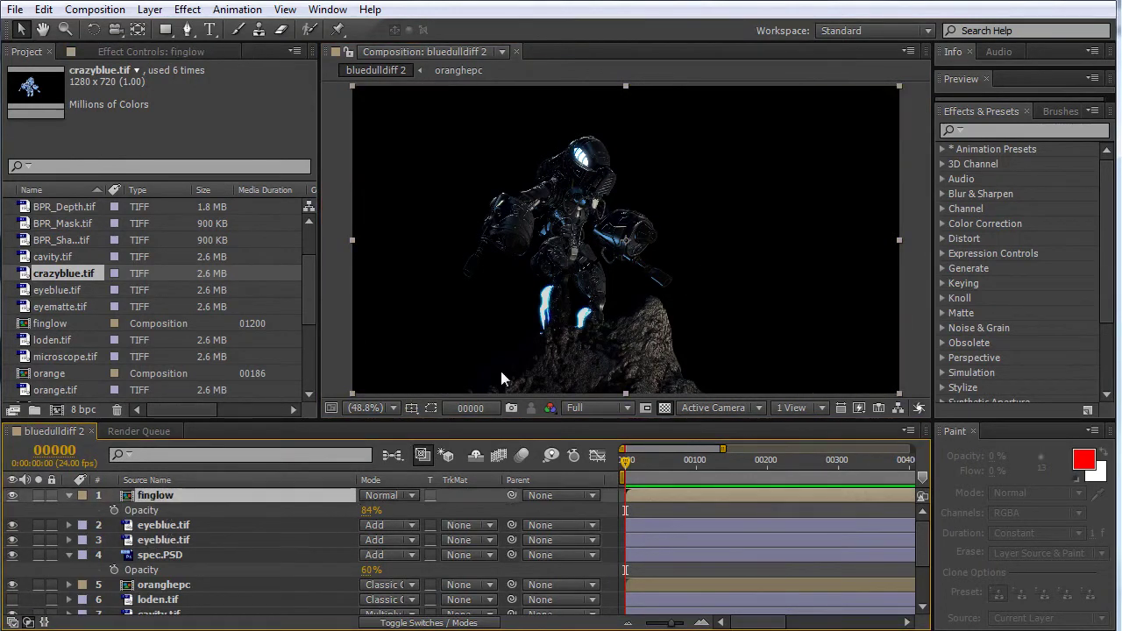
pyautogui.press('/')
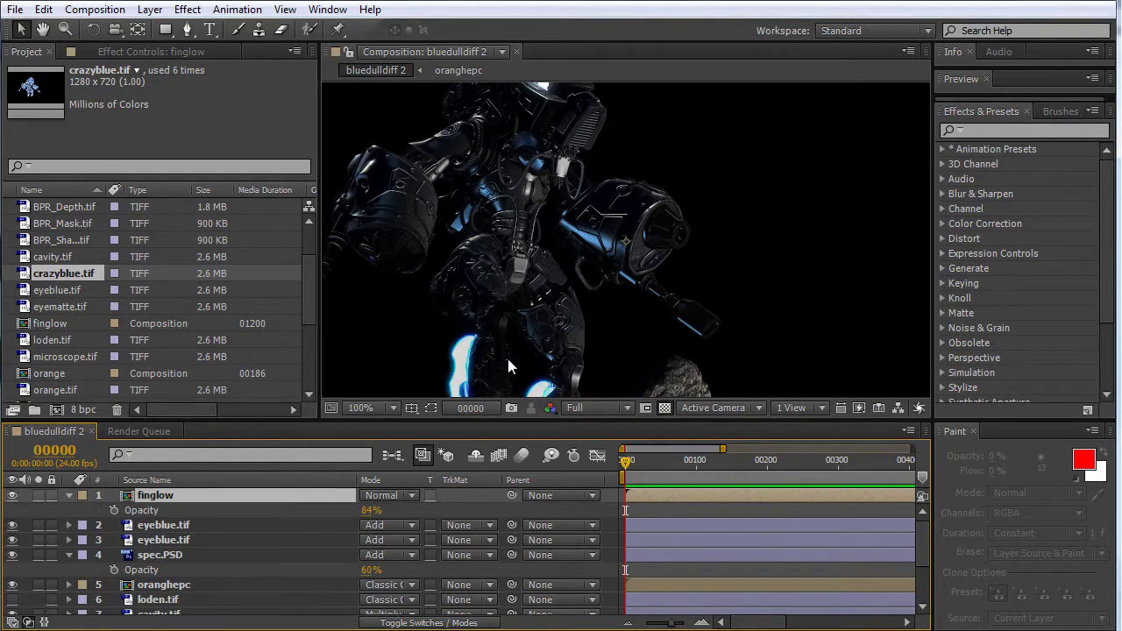
pyautogui.moveTo(510, 357); pyautogui.dragTo(675, 261)
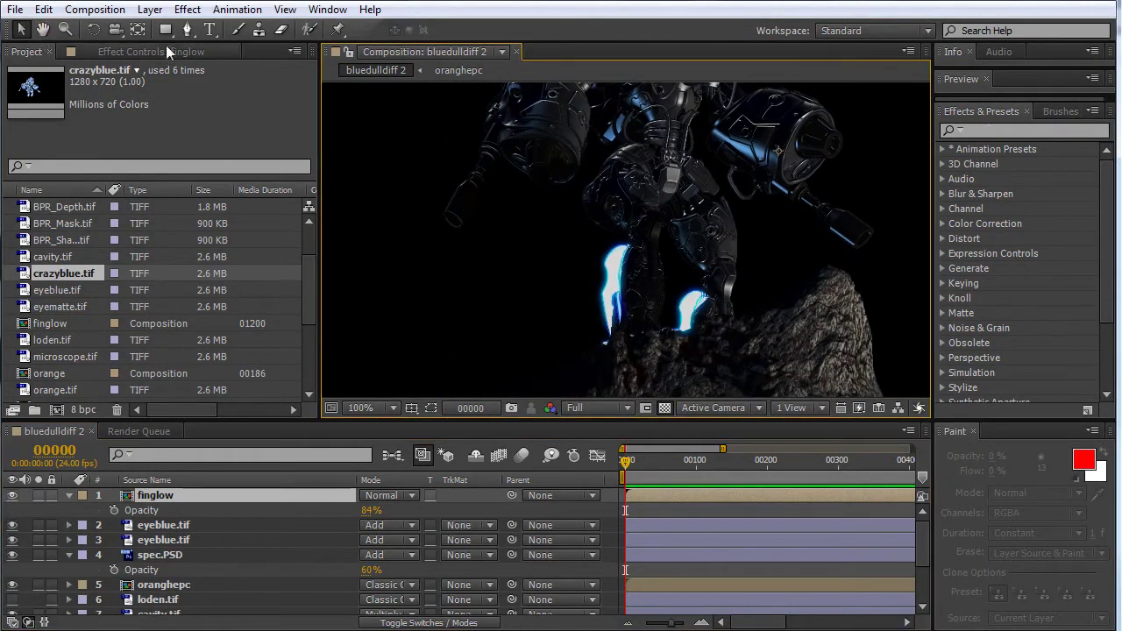
pyautogui.press('g')
pyautogui.click(583, 288)
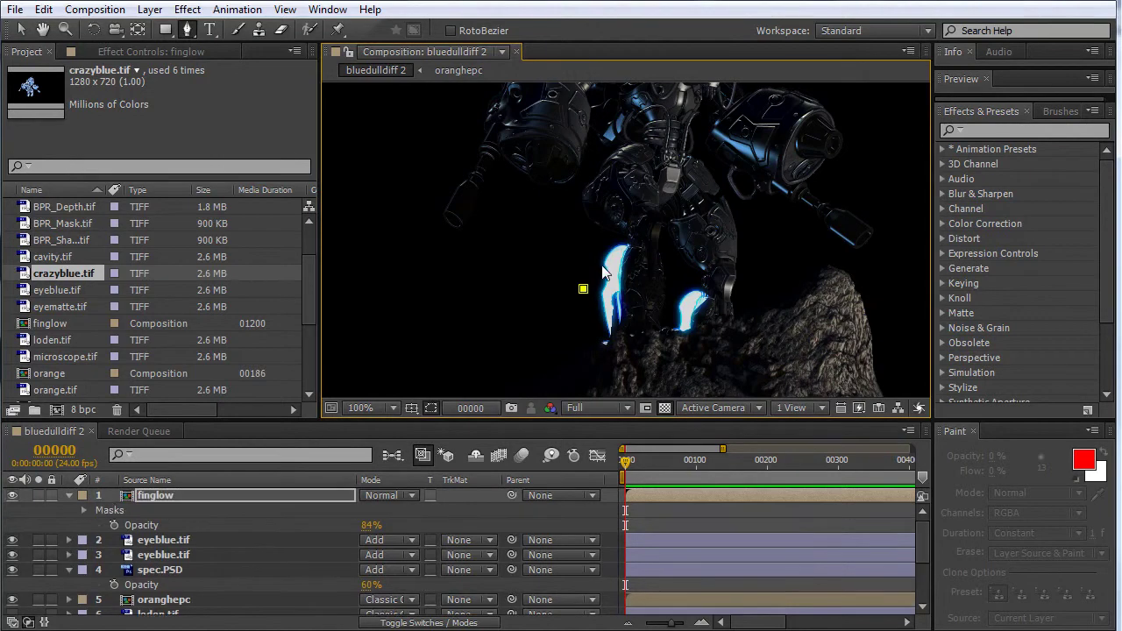
pyautogui.click(602, 267)
pyautogui.click(624, 257)
pyautogui.click(649, 250)
pyautogui.moveTo(653, 252); pyautogui.dragTo(676, 248)
pyautogui.click(631, 348)
pyautogui.click(575, 371)
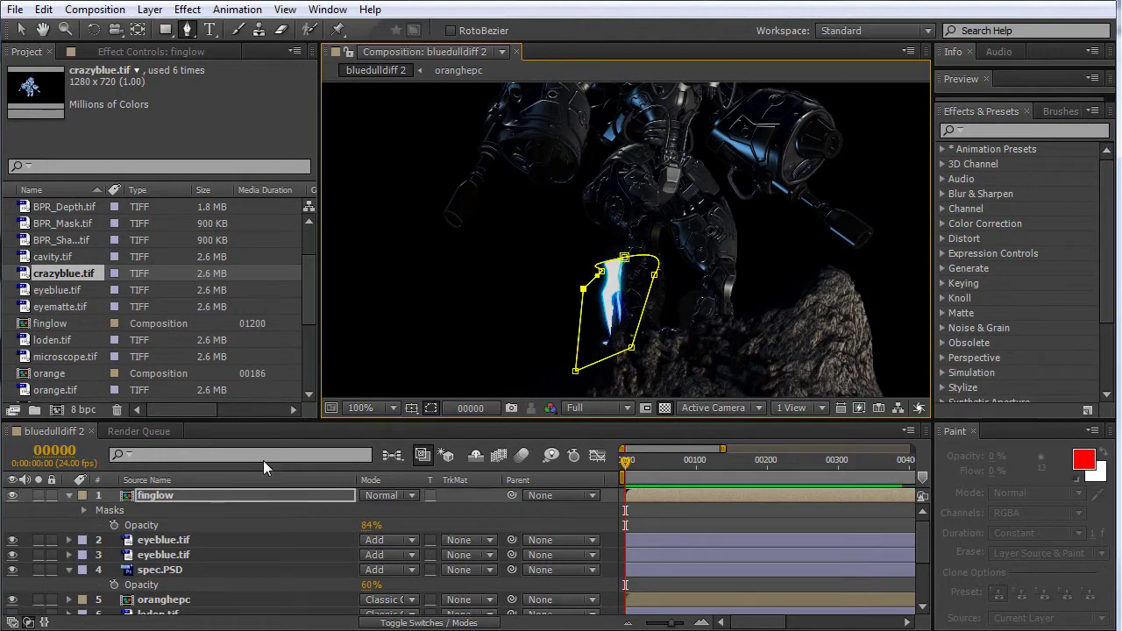
# - Set finglow's Mask 1 to Subtract with a feather of 8 pixels and check it without the mask outline
pyautogui.press('m')
pyautogui.click(384, 510)
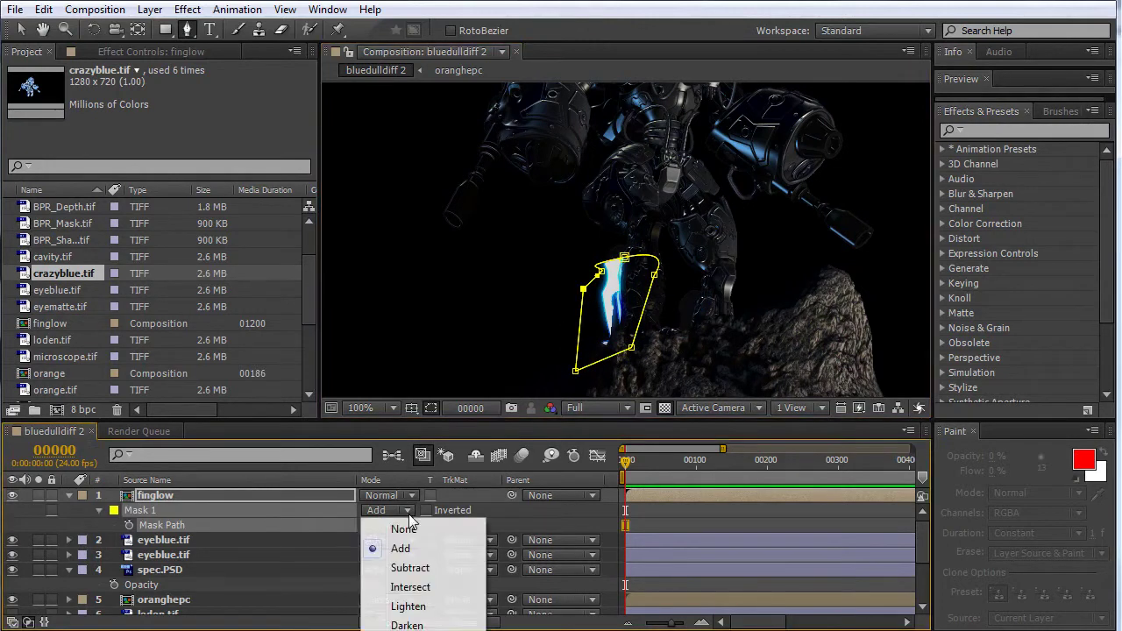
pyautogui.click(405, 566)
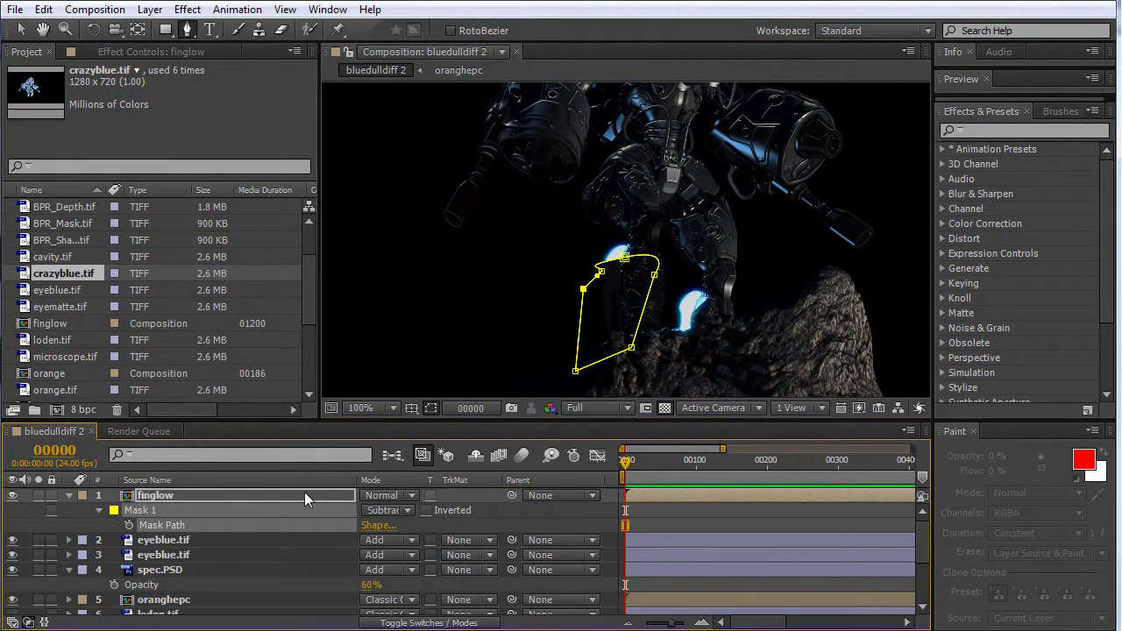
pyautogui.click(100, 510)
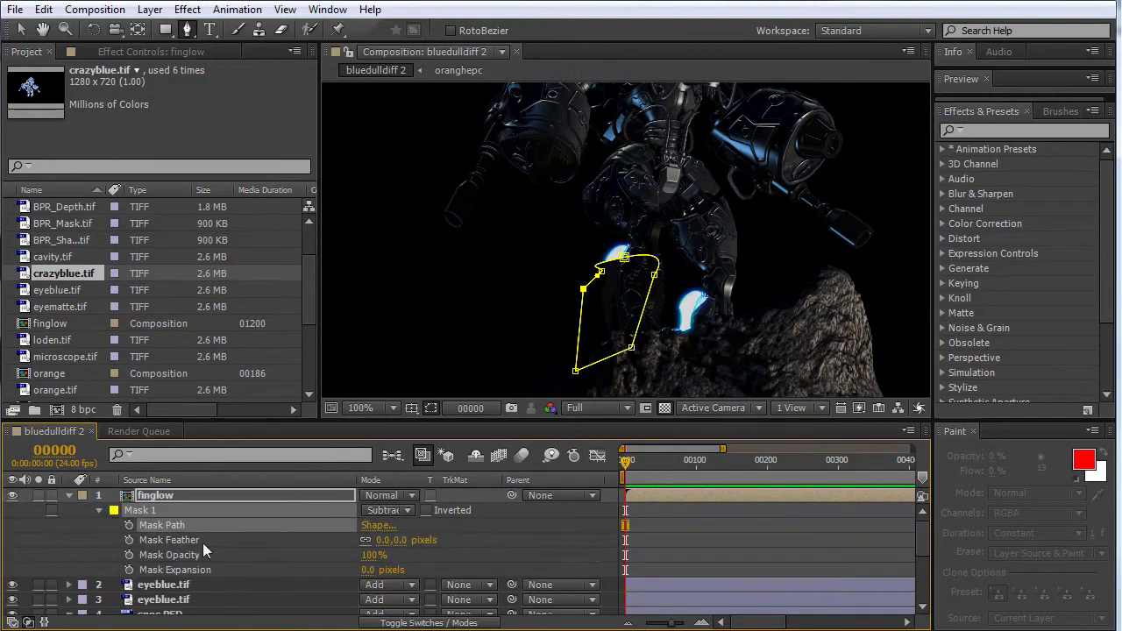
pyautogui.moveTo(385, 538); pyautogui.dragTo(391, 540)
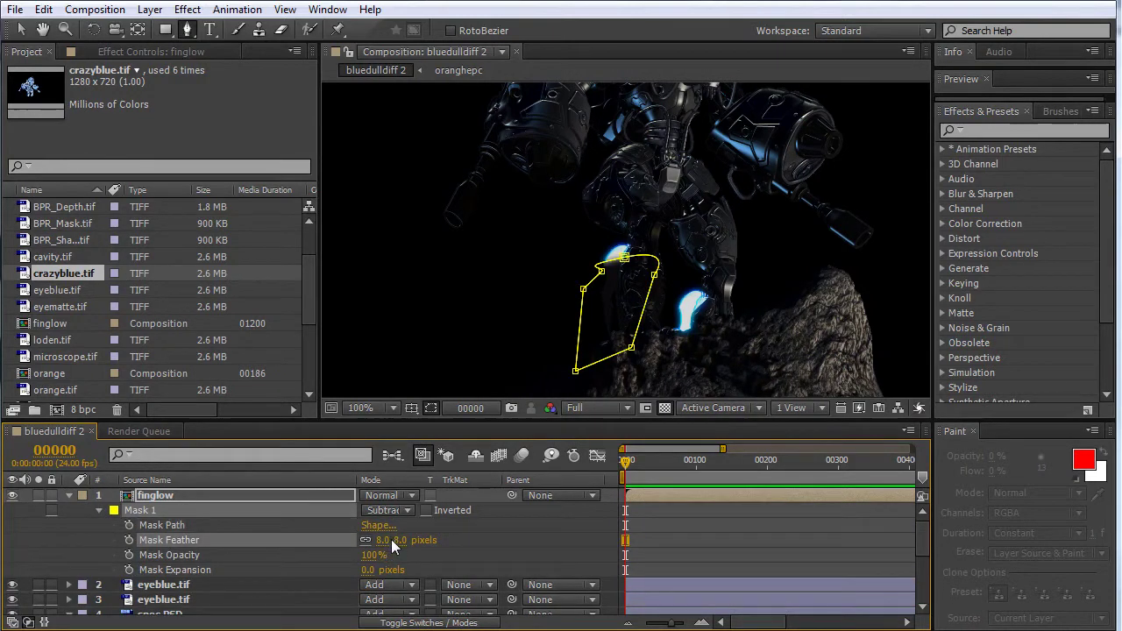
pyautogui.click(432, 409)
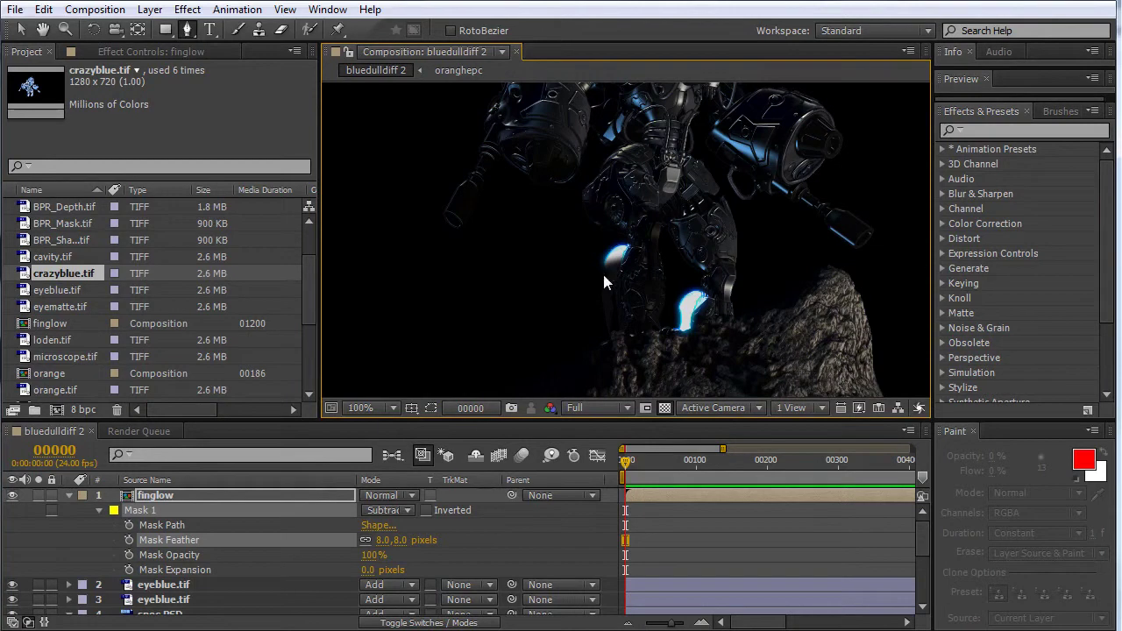
pyautogui.click(431, 409)
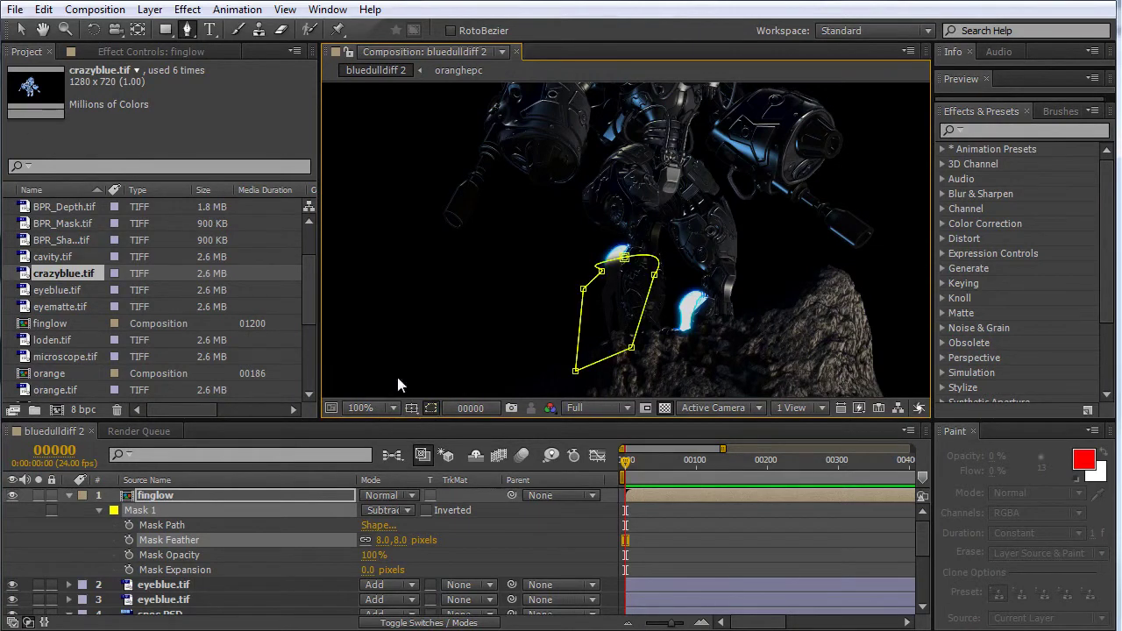
# - Reshape finglow's Mask 1 by moving its points outward and adjusting the curve so more of the left-hand fin glow shows
pyautogui.click(21, 29)
pyautogui.click(603, 272)
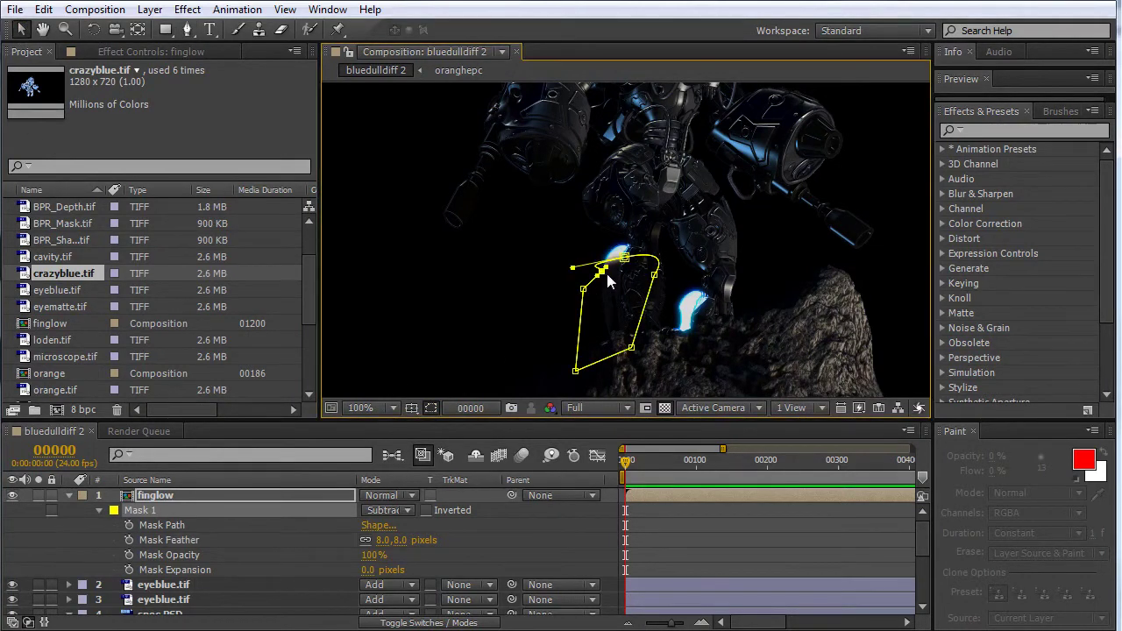
pyautogui.moveTo(603, 273); pyautogui.dragTo(544, 309)
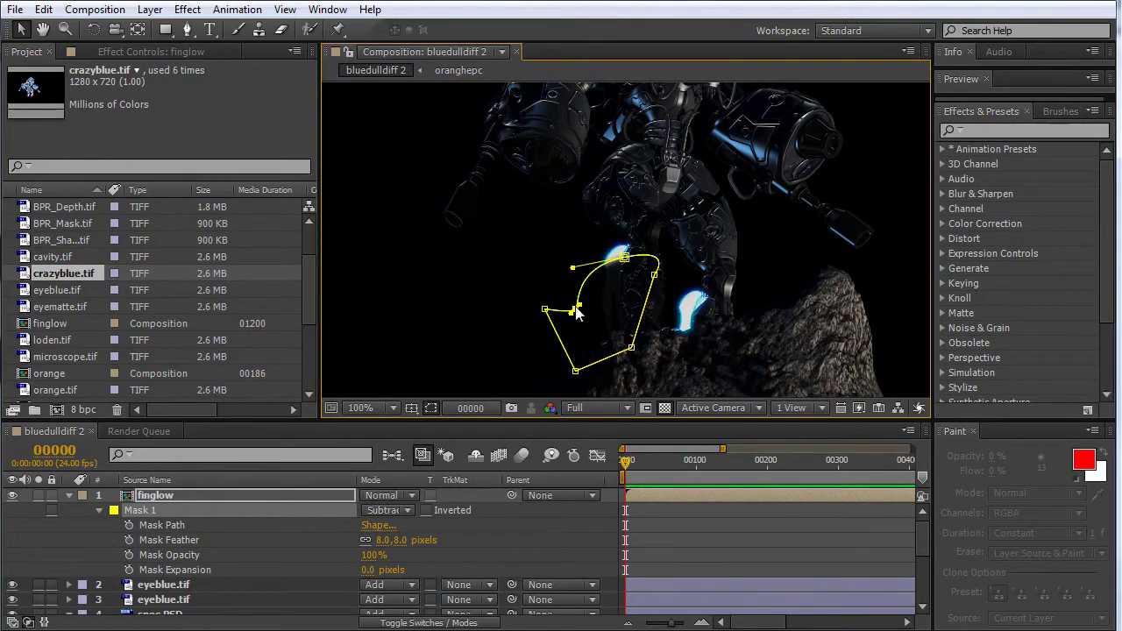
pyautogui.moveTo(574, 268); pyautogui.dragTo(571, 309)
pyautogui.moveTo(622, 263); pyautogui.dragTo(619, 263)
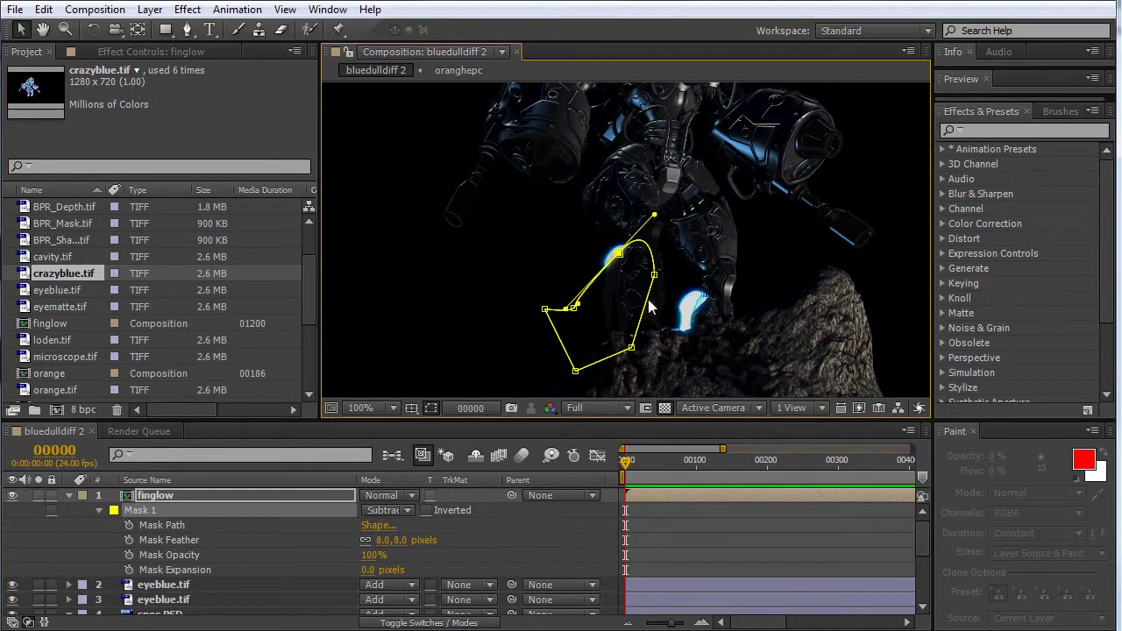
# - Draw a second closed Pen tool mask on finglow around the lower part of the glowing fin behind the right-hand calf
pyautogui.click(186, 29)
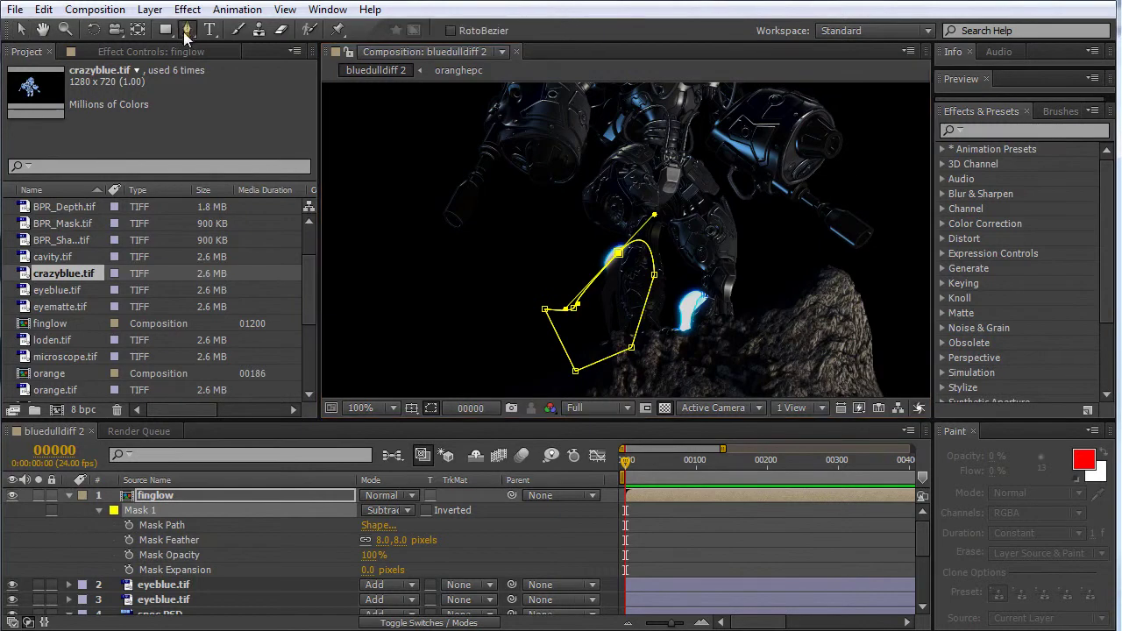
pyautogui.click(722, 292)
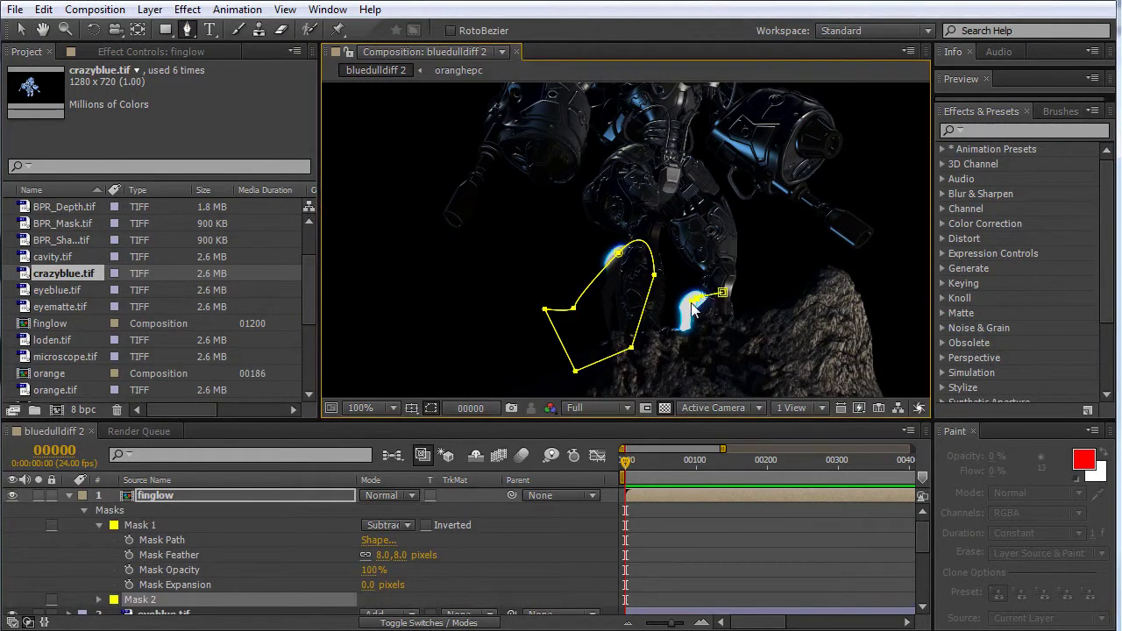
pyautogui.click(669, 331)
pyautogui.moveTo(670, 332); pyautogui.dragTo(655, 345)
pyautogui.click(673, 361)
pyautogui.click(721, 293)
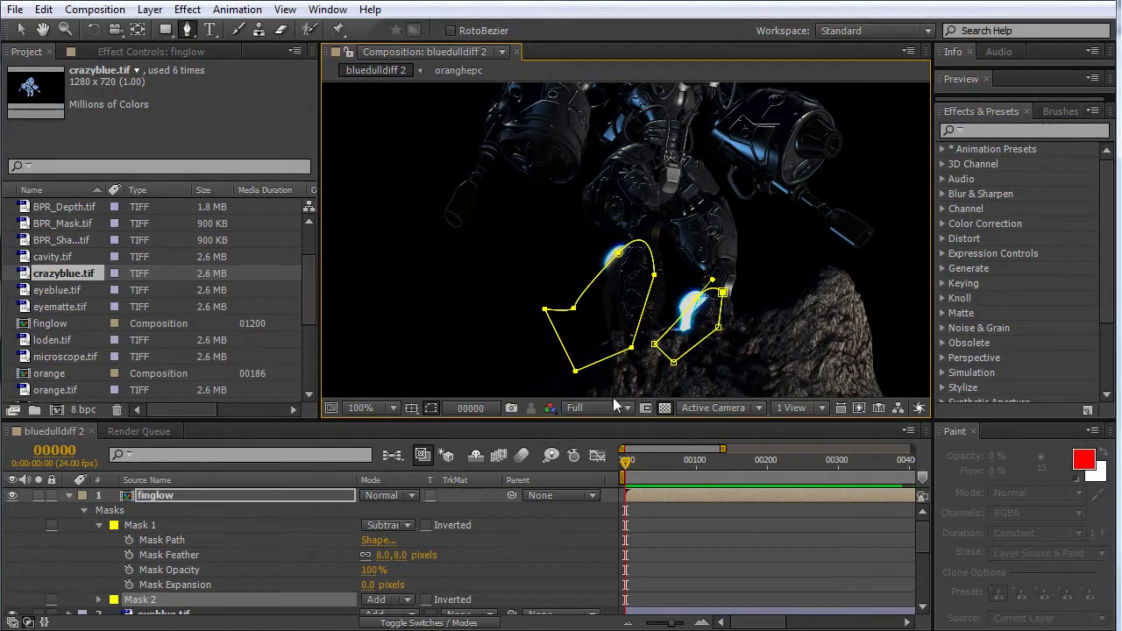
# - Set finglow's Mask 2 to Subtract, feather it 4 pixels, and fine-tune the feather of both masks without their outlines
pyautogui.click(386, 600)
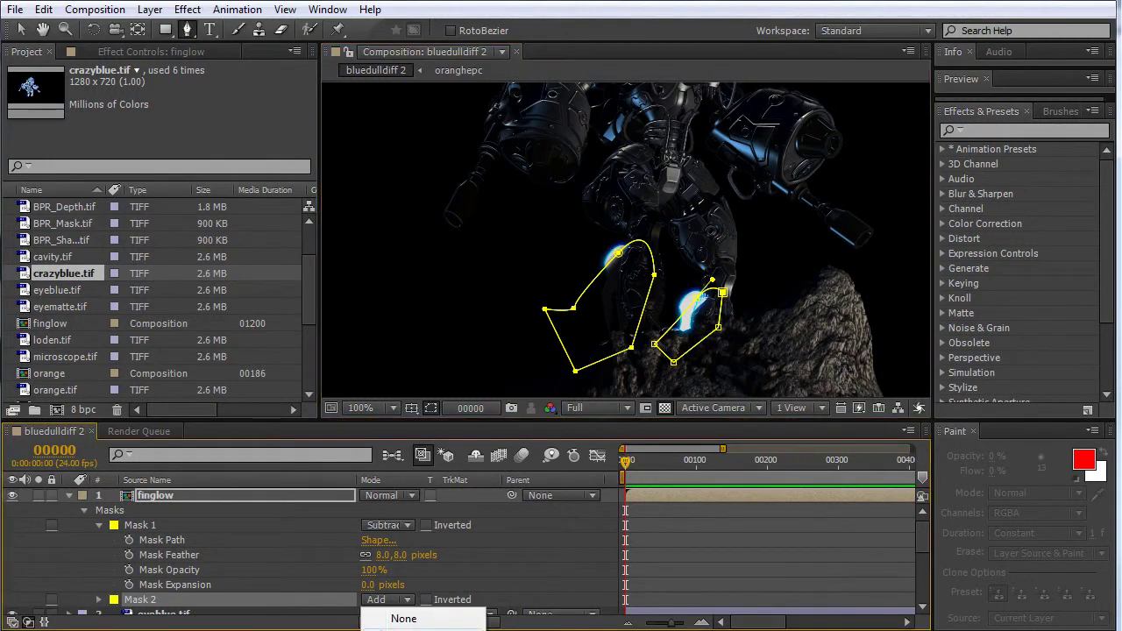
pyautogui.click(386, 628)
pyautogui.press('f')
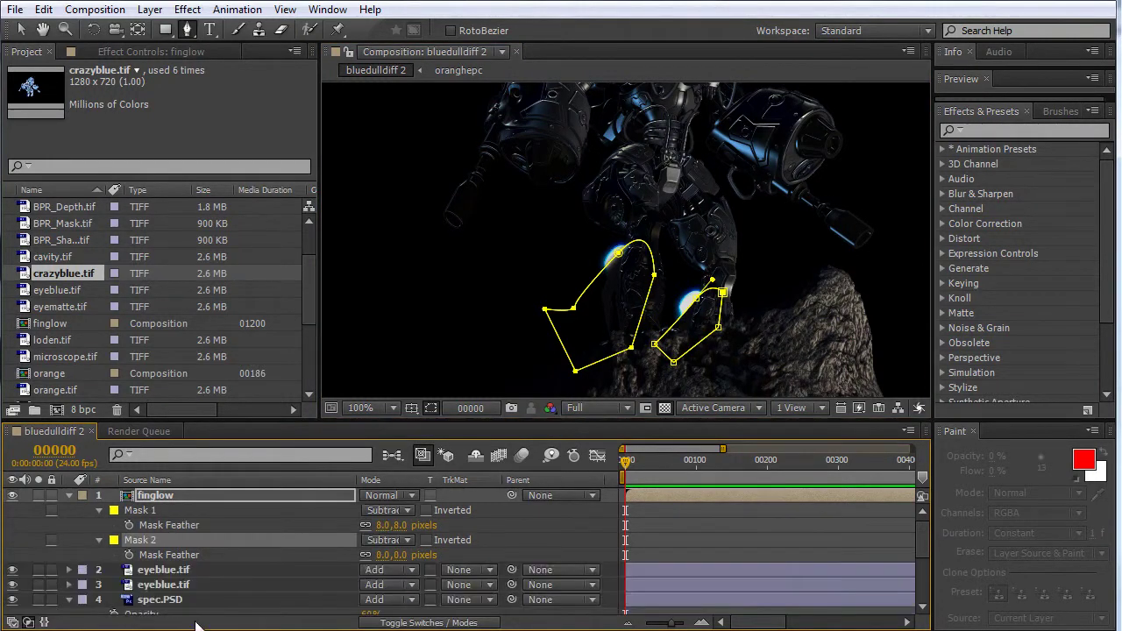
pyautogui.moveTo(376, 555); pyautogui.dragTo(391, 555)
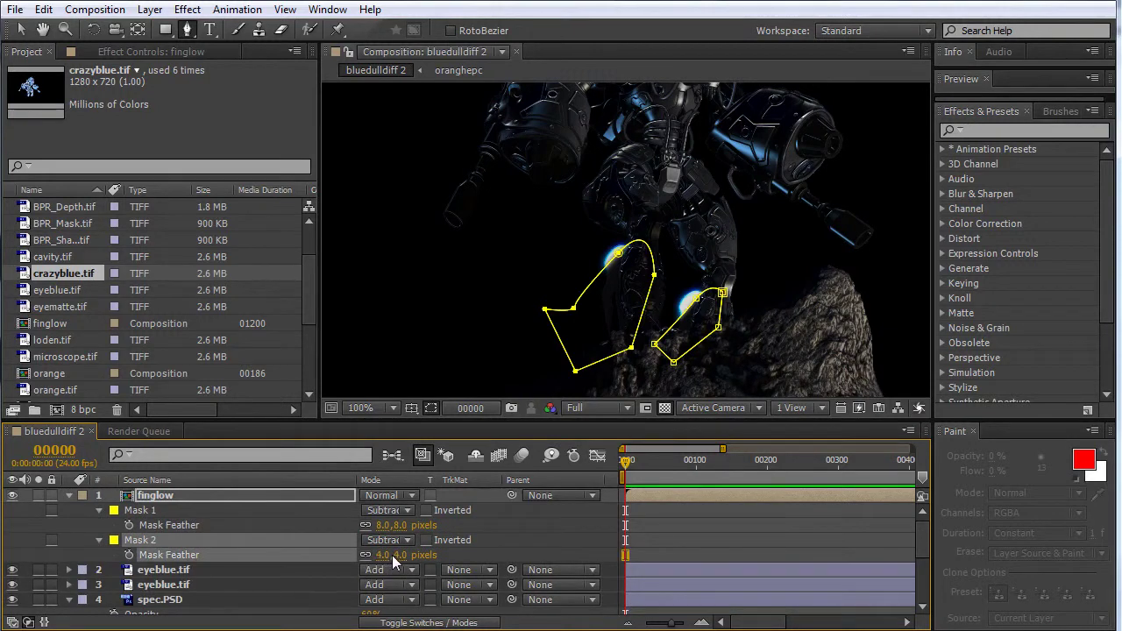
pyautogui.click(428, 407)
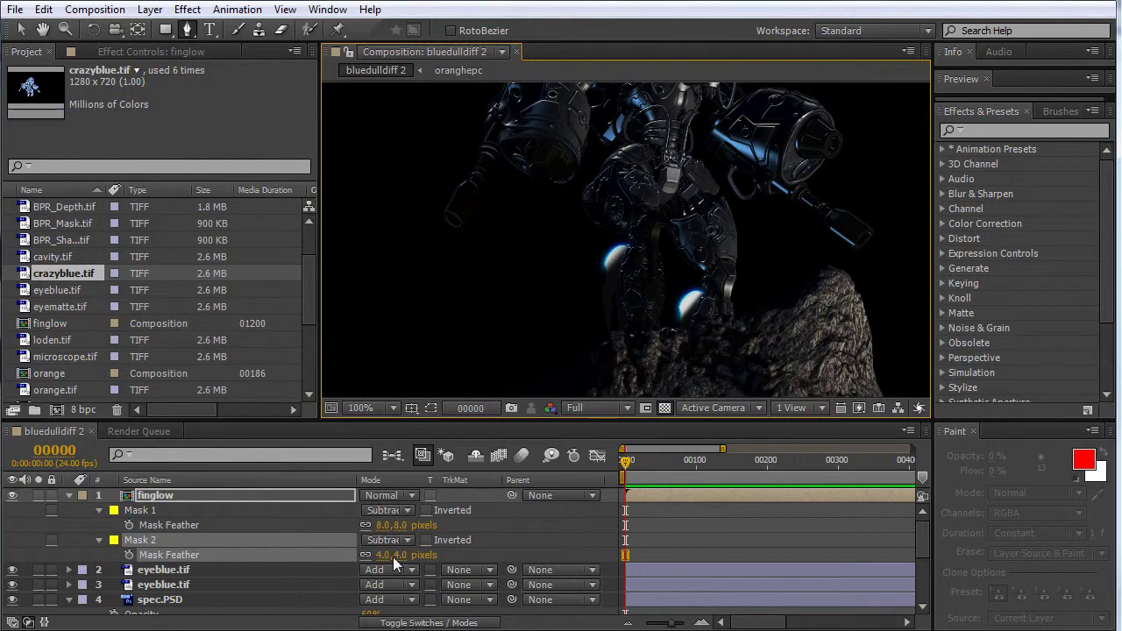
pyautogui.moveTo(390, 555); pyautogui.dragTo(392, 526)
# - Lower the finglow layer's opacity to 77% while viewing the whole robot
pyautogui.click(154, 497)
pyautogui.press('t')
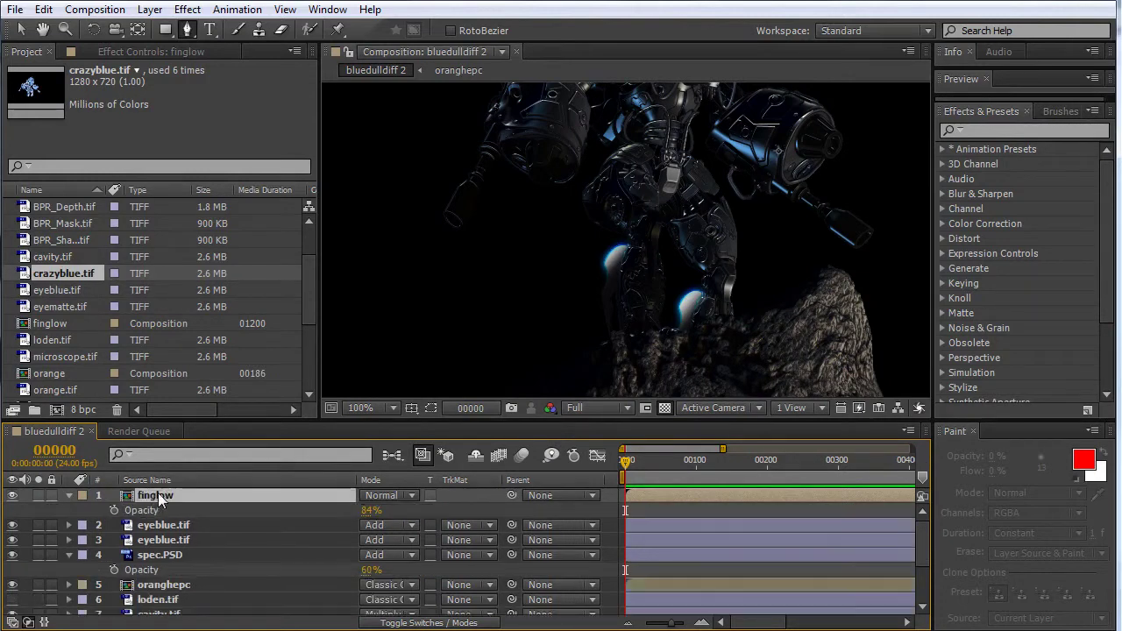
pyautogui.click(391, 409)
pyautogui.click(404, 446)
pyautogui.press('v')
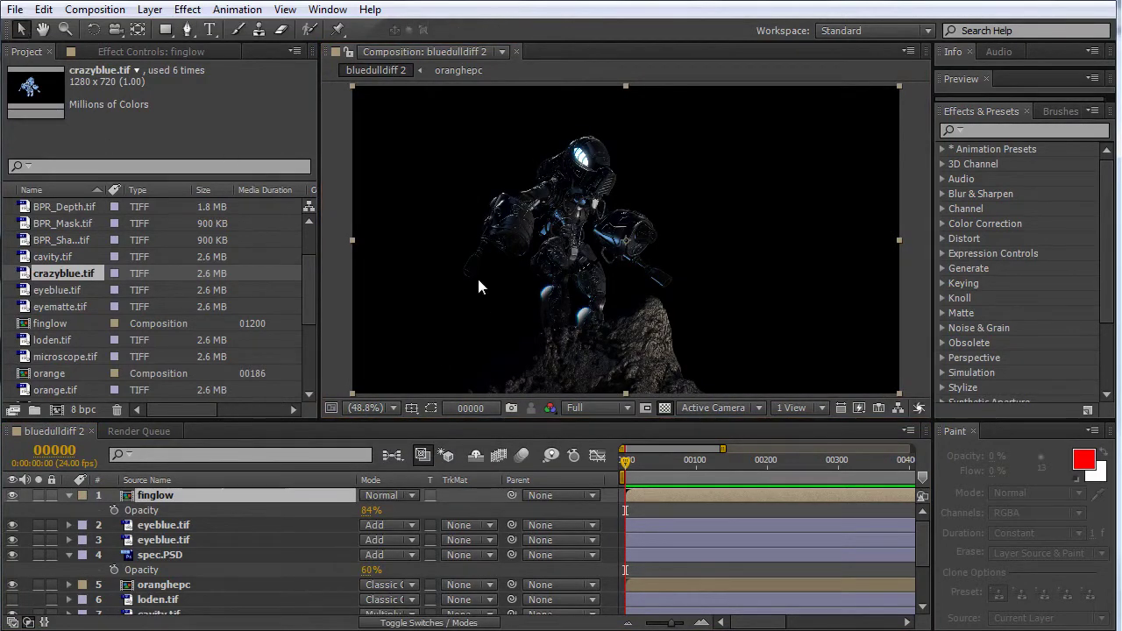
pyautogui.moveTo(372, 513); pyautogui.dragTo(348, 514)
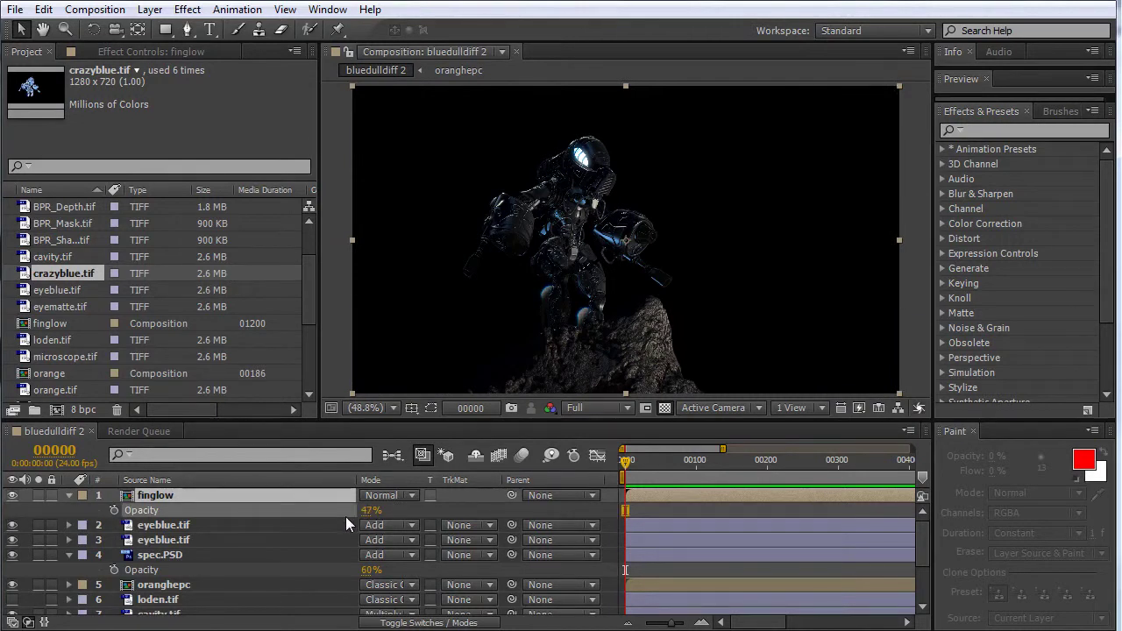
pyautogui.moveTo(350, 519); pyautogui.dragTo(385, 526)
pyautogui.click(164, 510)
# - Set finglow's mask feather to 3 pixels for Mask 1 and 7 pixels for Mask 2
pyautogui.click(218, 493)
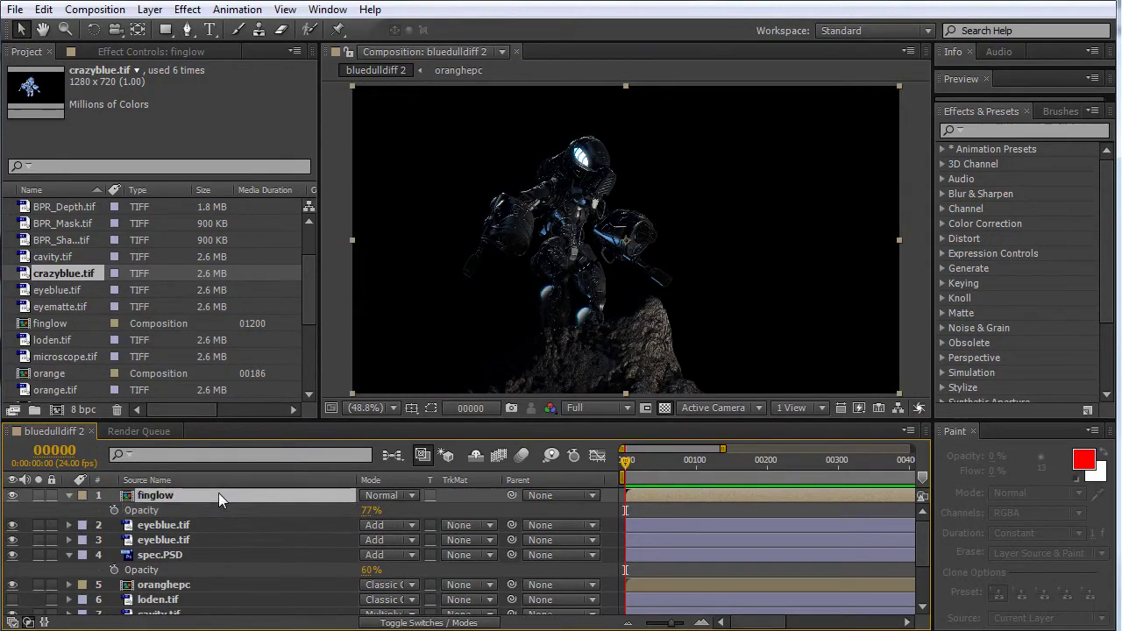
pyautogui.press('m')
pyautogui.click(138, 512)
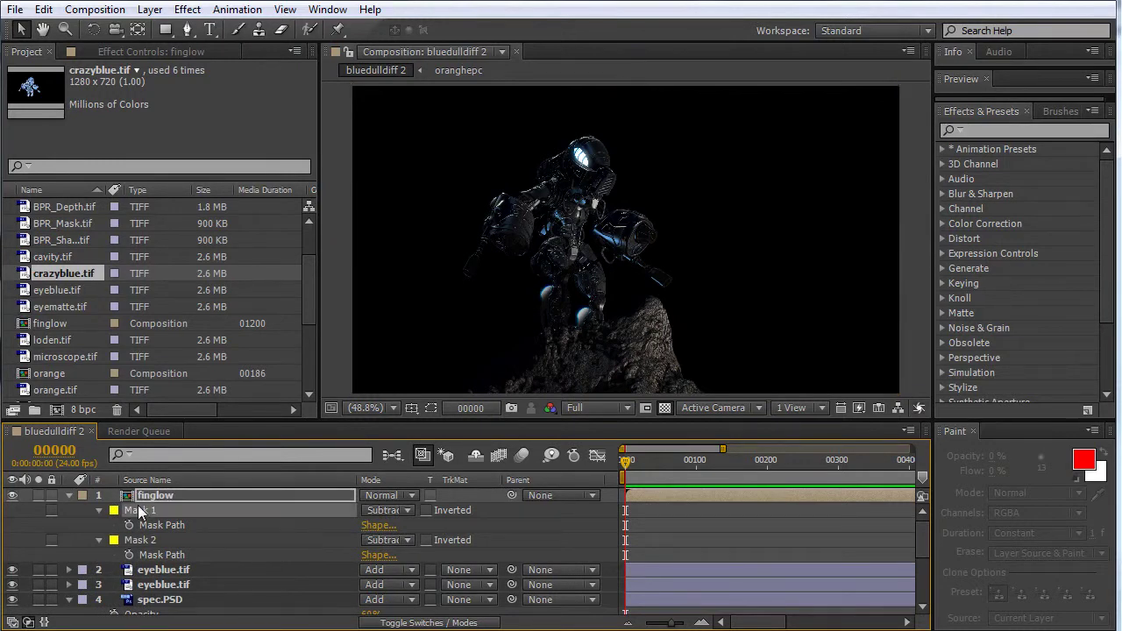
pyautogui.press('f')
pyautogui.moveTo(383, 524); pyautogui.dragTo(377, 556)
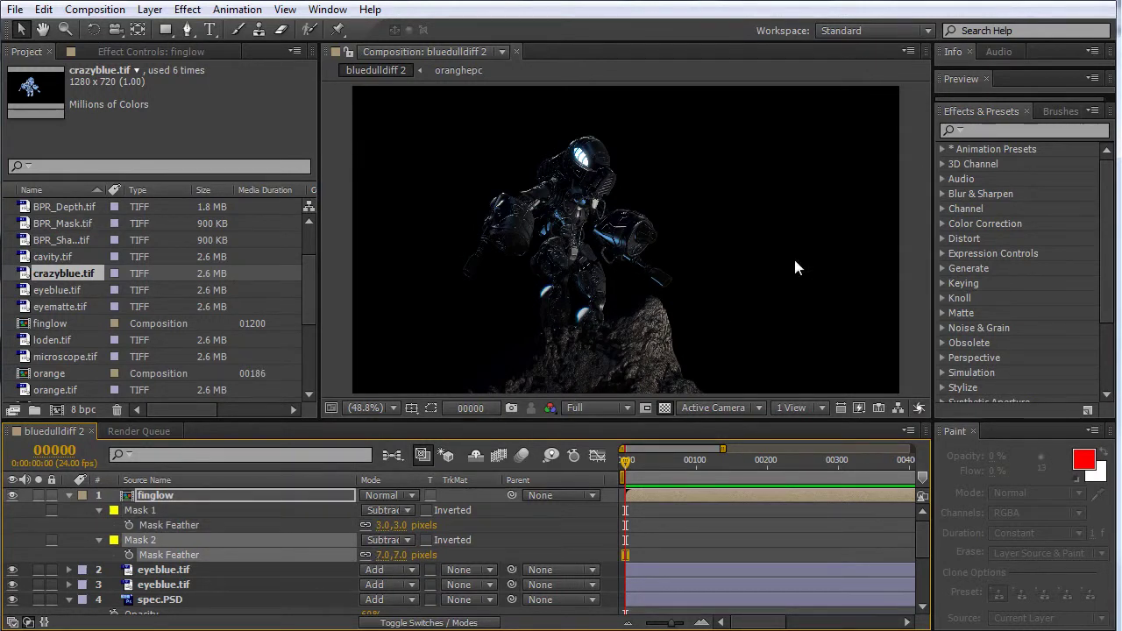
# - Try finglow's opacity at 40%, inspect the legs up close, and settle on an opacity of 80%
pyautogui.click(162, 497)
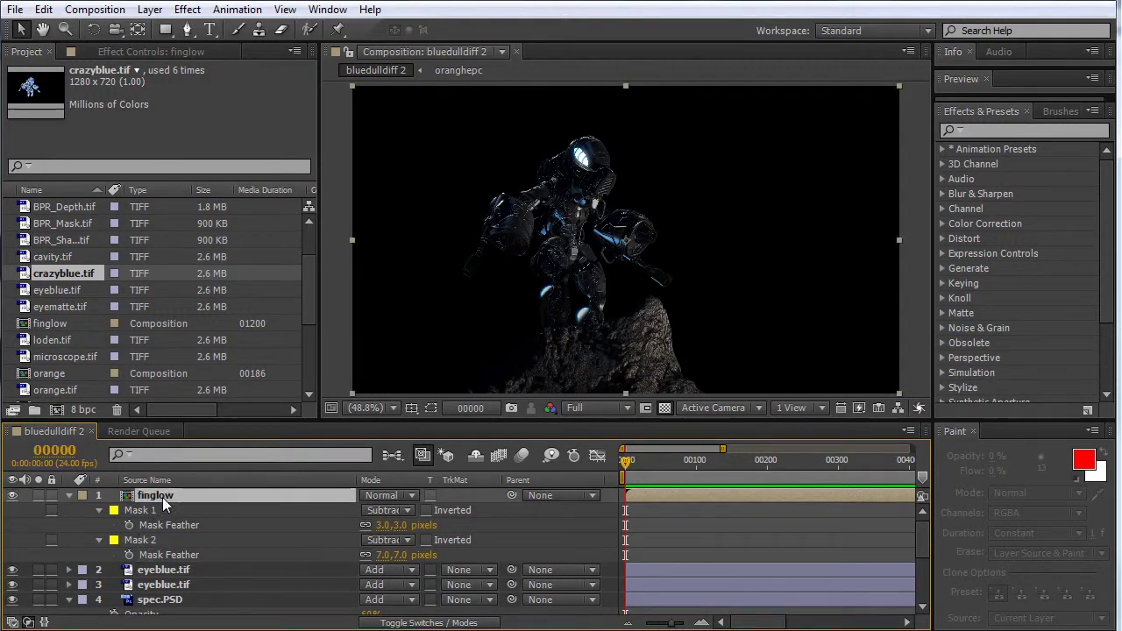
pyautogui.press('t')
pyautogui.click(373, 512)
pyautogui.write('40')
pyautogui.press('Return')
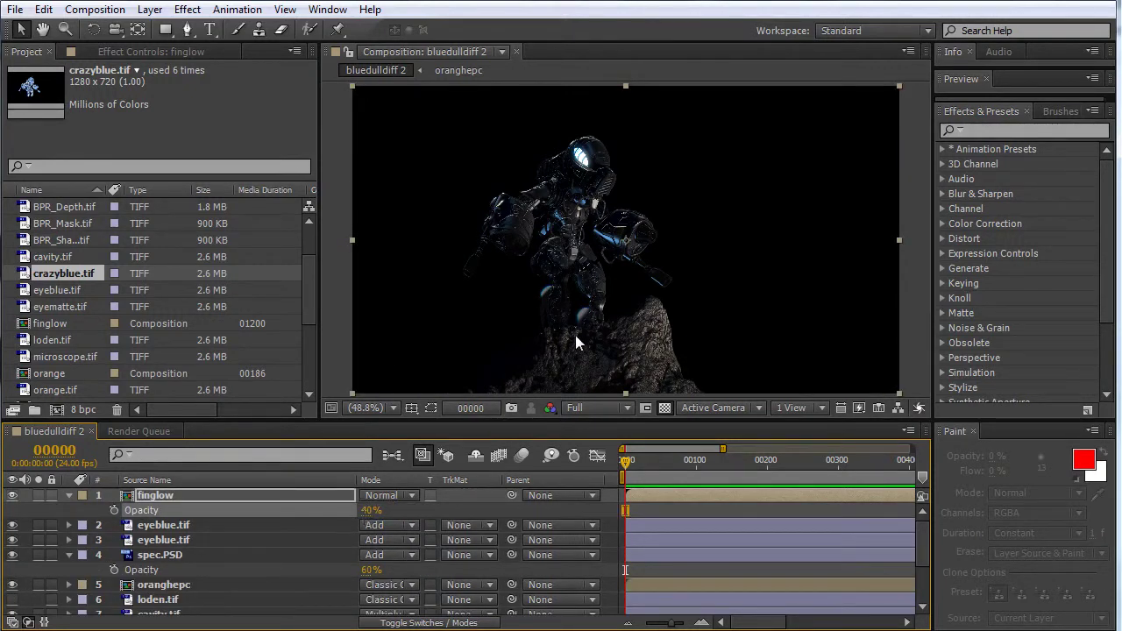
pyautogui.scroll(3, 644, 319)
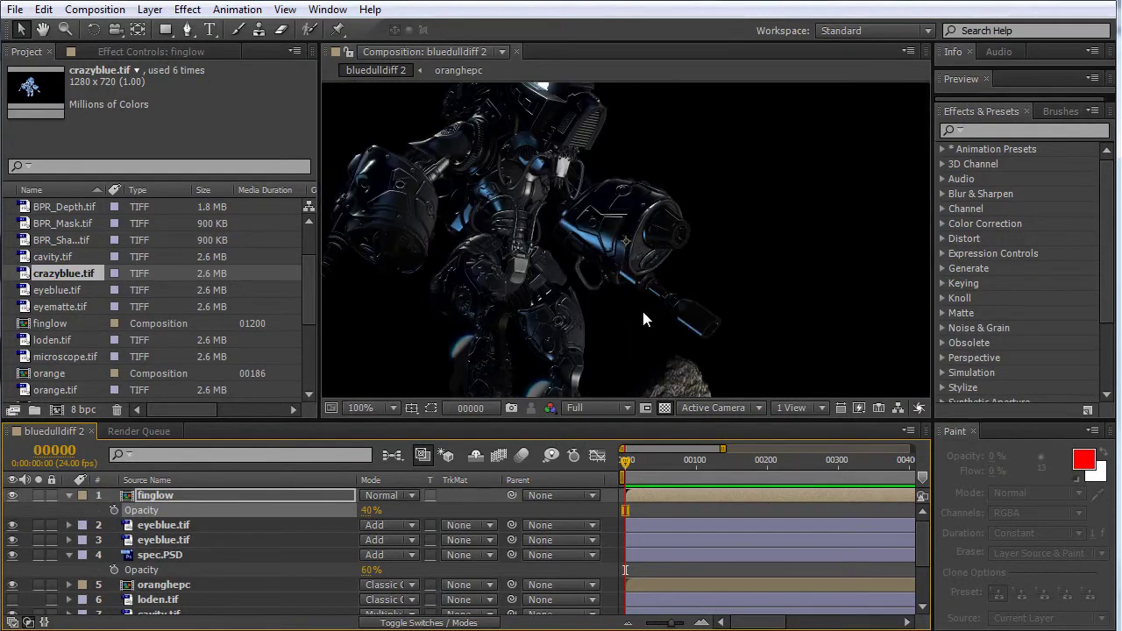
pyautogui.moveTo(642, 307); pyautogui.dragTo(756, 255)
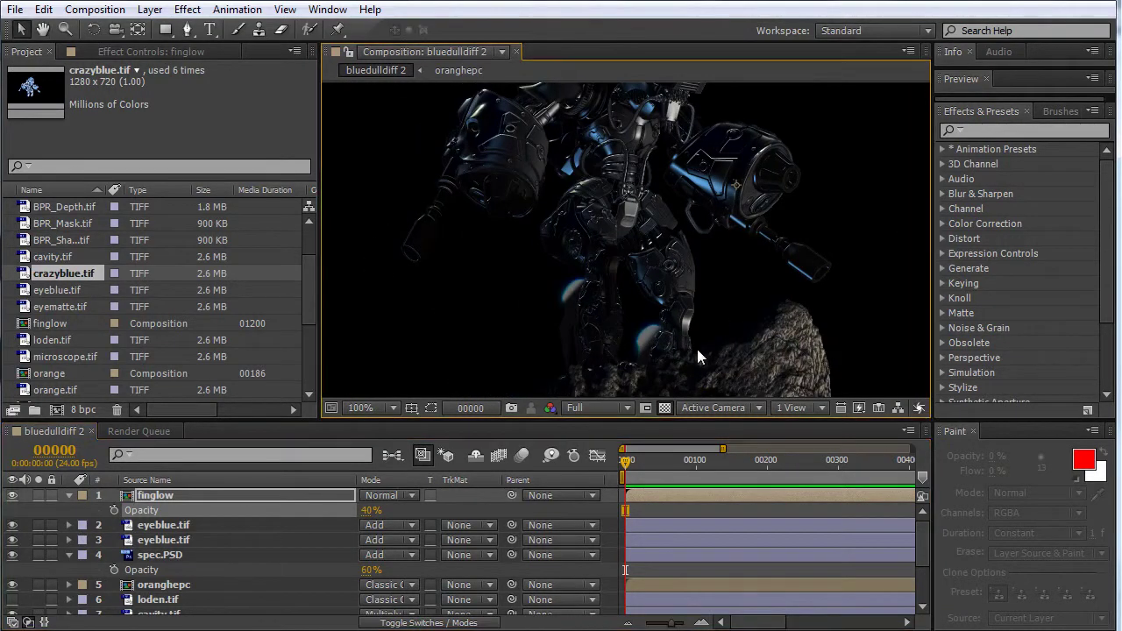
pyautogui.moveTo(371, 510); pyautogui.dragTo(406, 510)
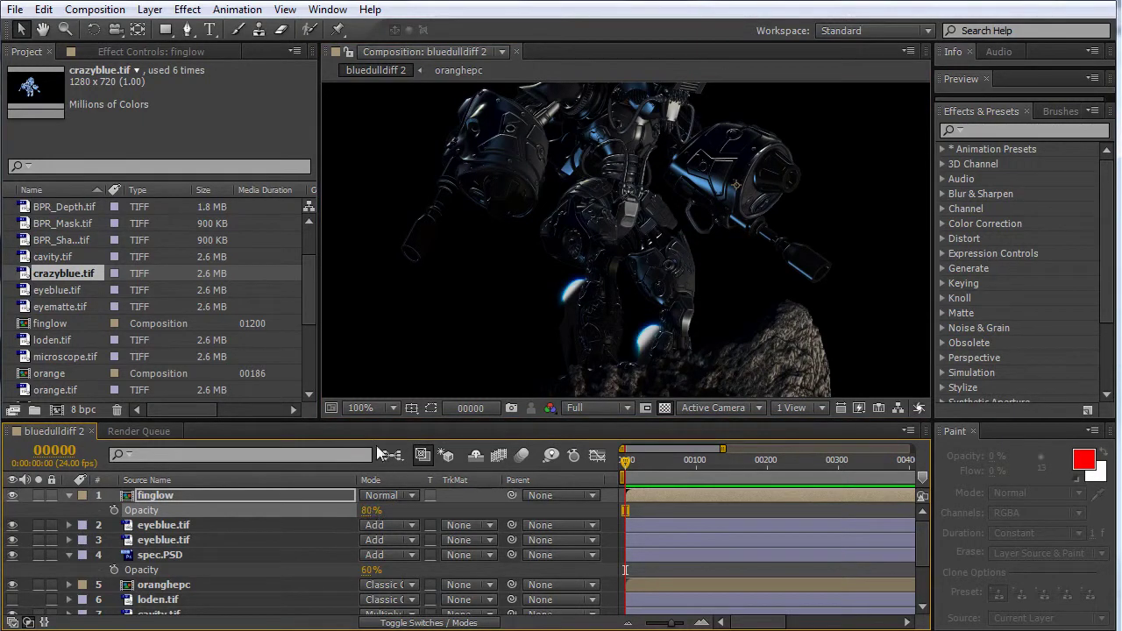
# - Show finglow's mask outlines and reshape Mask 1 to reveal more of the left-hand fin's lower edge
pyautogui.click(158, 496)
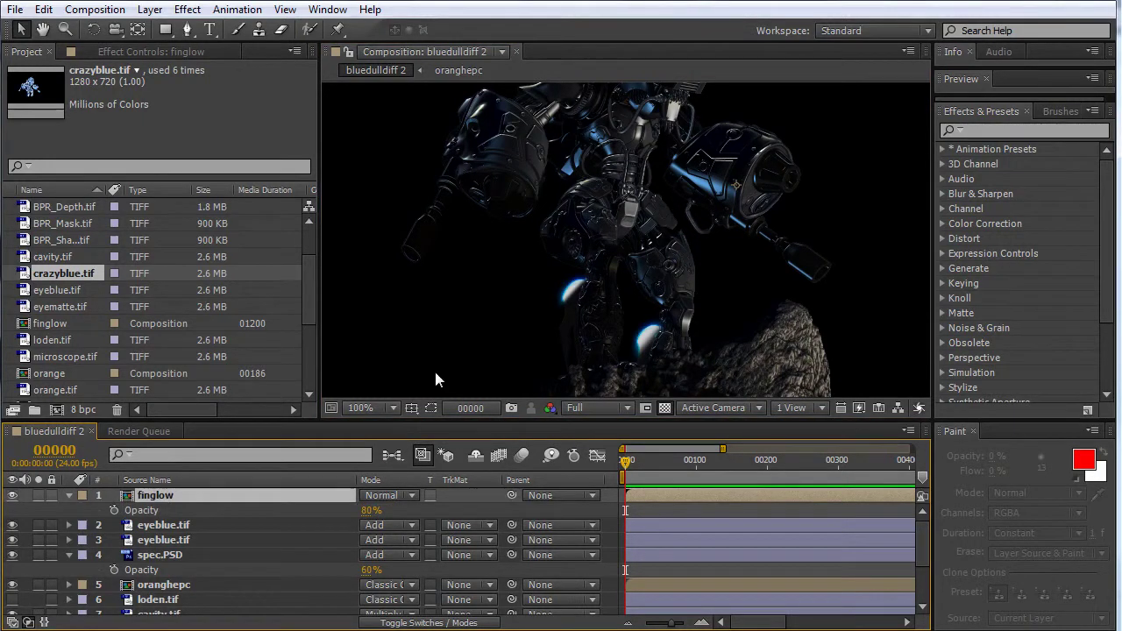
pyautogui.click(430, 409)
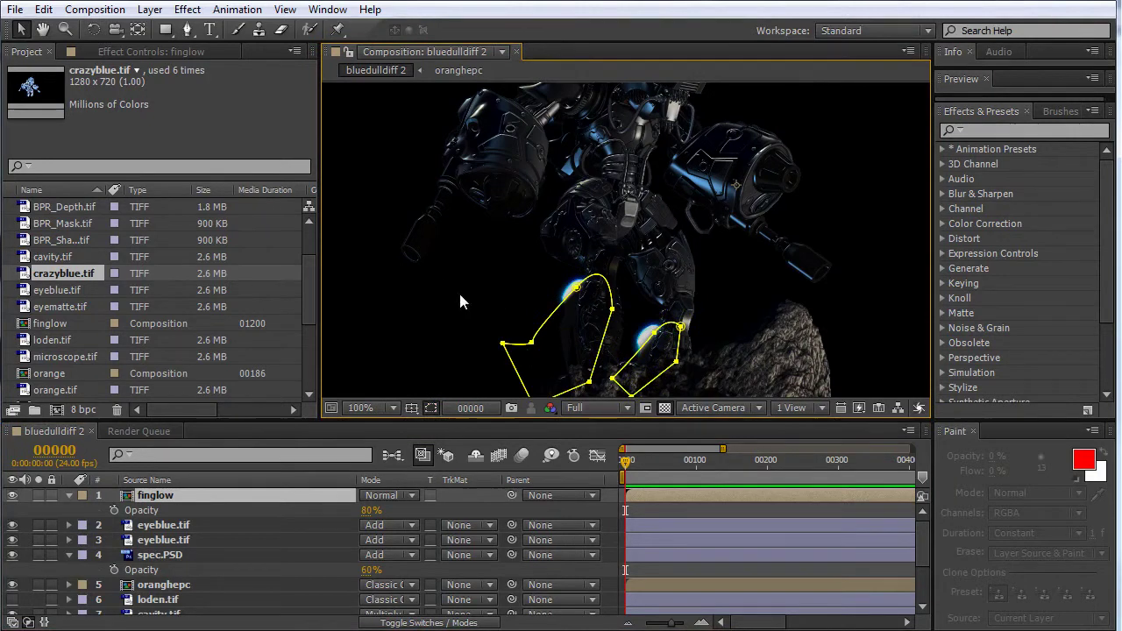
pyautogui.moveTo(530, 342)
pyautogui.mouseDown()
pyautogui.moveTo(544, 366)
pyautogui.moveTo(518, 413)
pyautogui.moveTo(542, 354)
pyautogui.mouseUp()
pyautogui.scroll(-3, 517, 412)
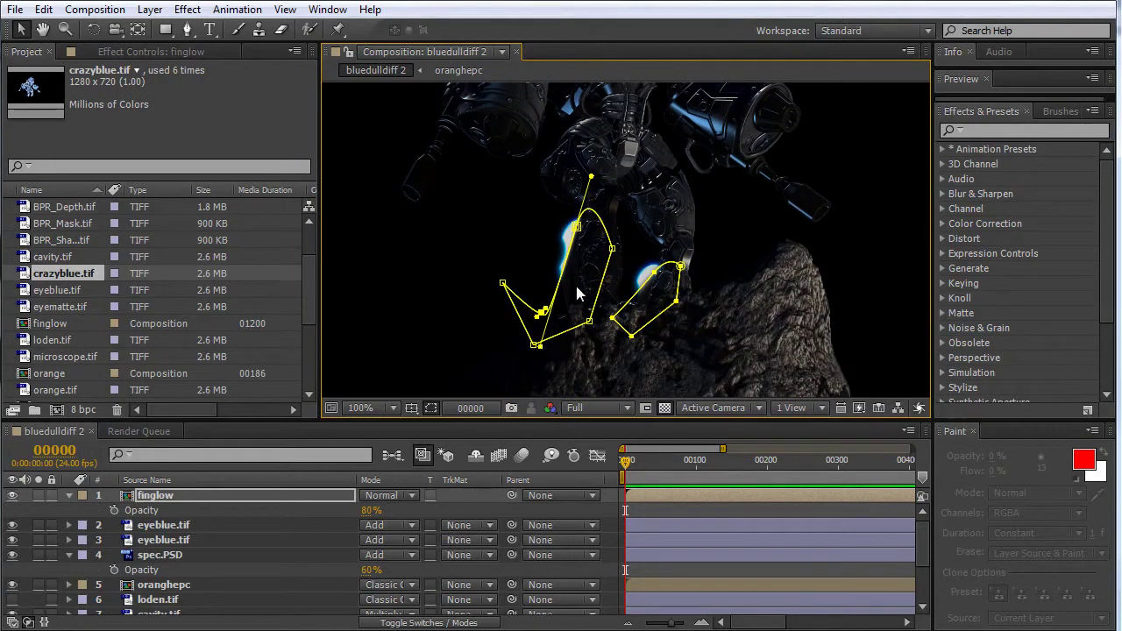
# - Set Mask 1's expansion on finglow to -5 pixels and hide the mask outlines
pyautogui.press('m')
pyautogui.click(169, 513)
pyautogui.press('m')
pyautogui.press('m')
pyautogui.press('m')
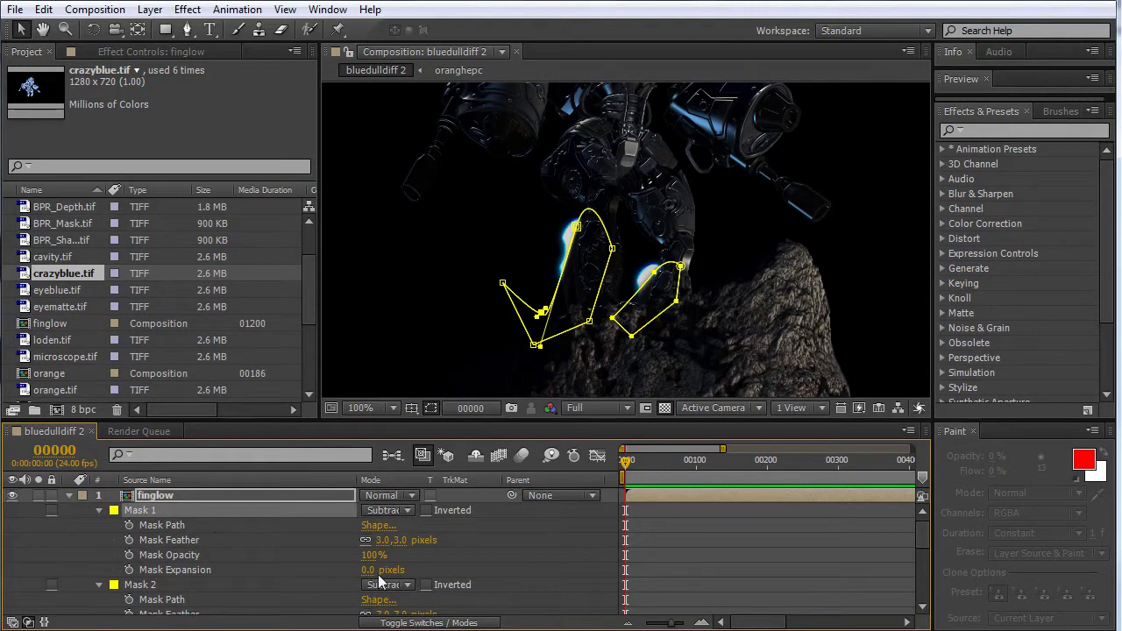
pyautogui.moveTo(366, 570)
pyautogui.mouseDown()
pyautogui.moveTo(378, 570)
pyautogui.moveTo(370, 581)
pyautogui.moveTo(369, 562)
pyautogui.mouseUp()
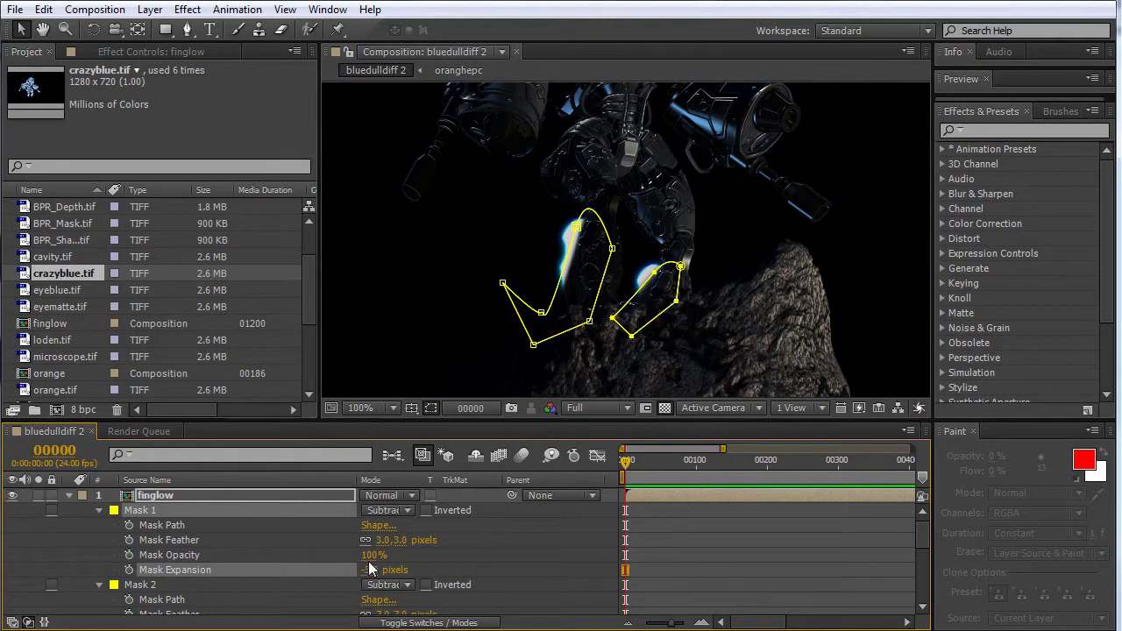
pyautogui.click(430, 409)
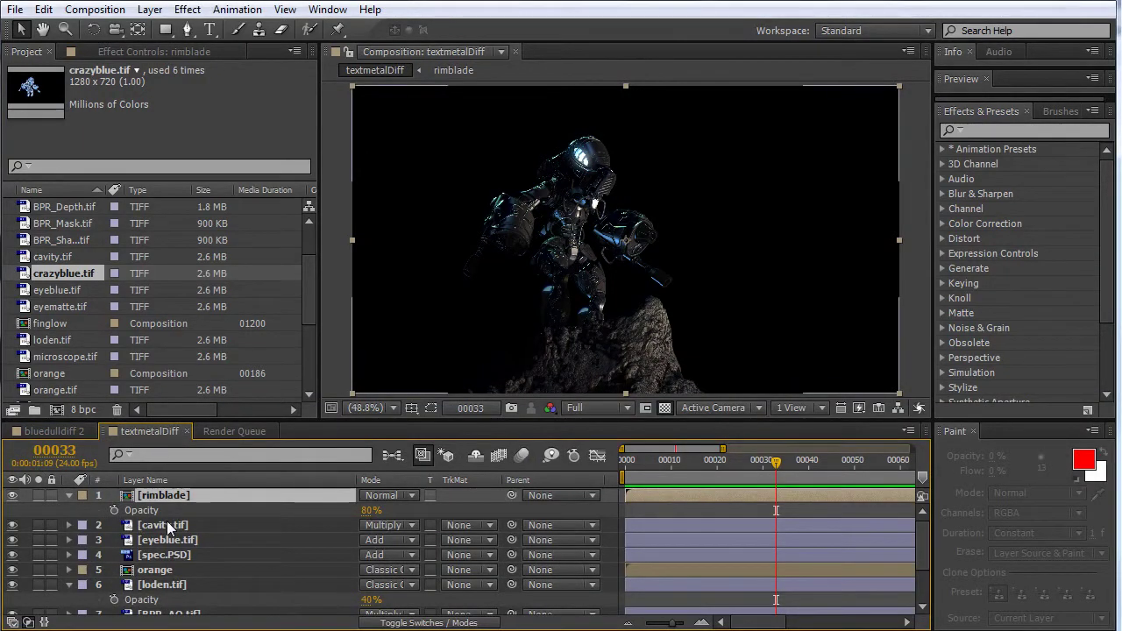
# - Set the rimblade layer's opacity to 99% in textmetalDiff, and try a duplicate of the layer before deleting it
pyautogui.moveTo(366, 511); pyautogui.dragTo(399, 519)
pyautogui.click(199, 499)
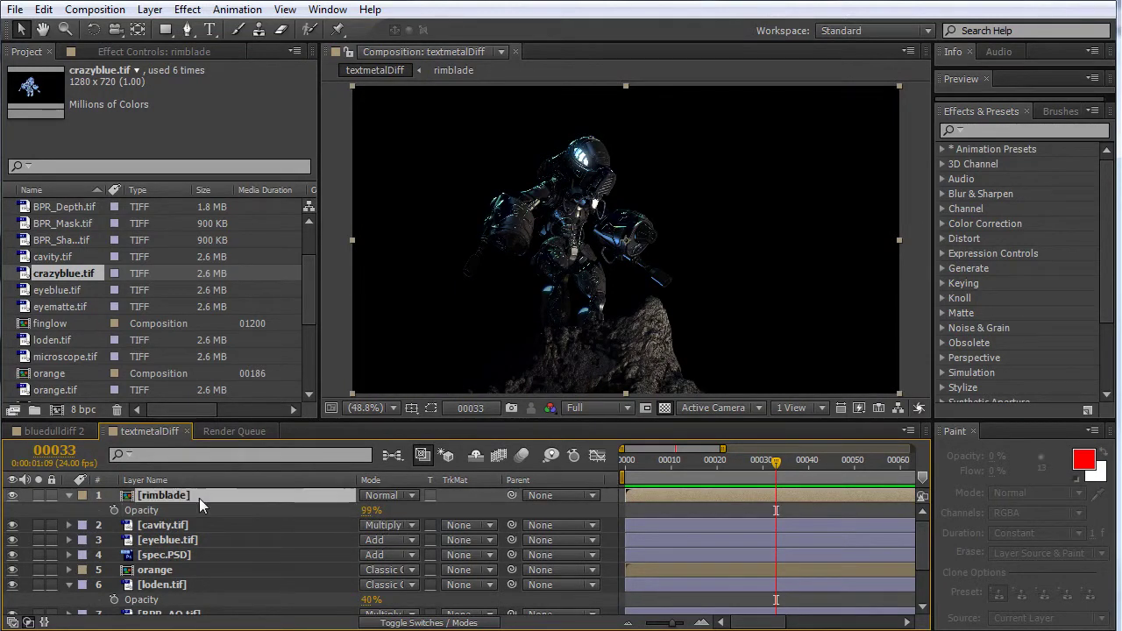
pyautogui.hotkey('ctrl', 'd')
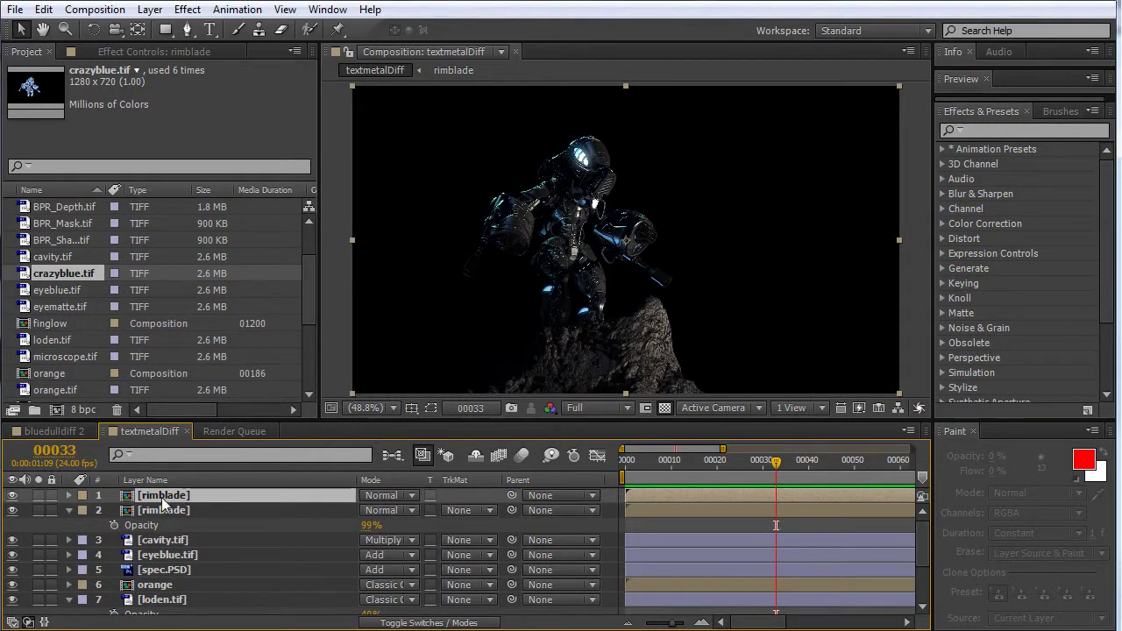
pyautogui.press('Delete')
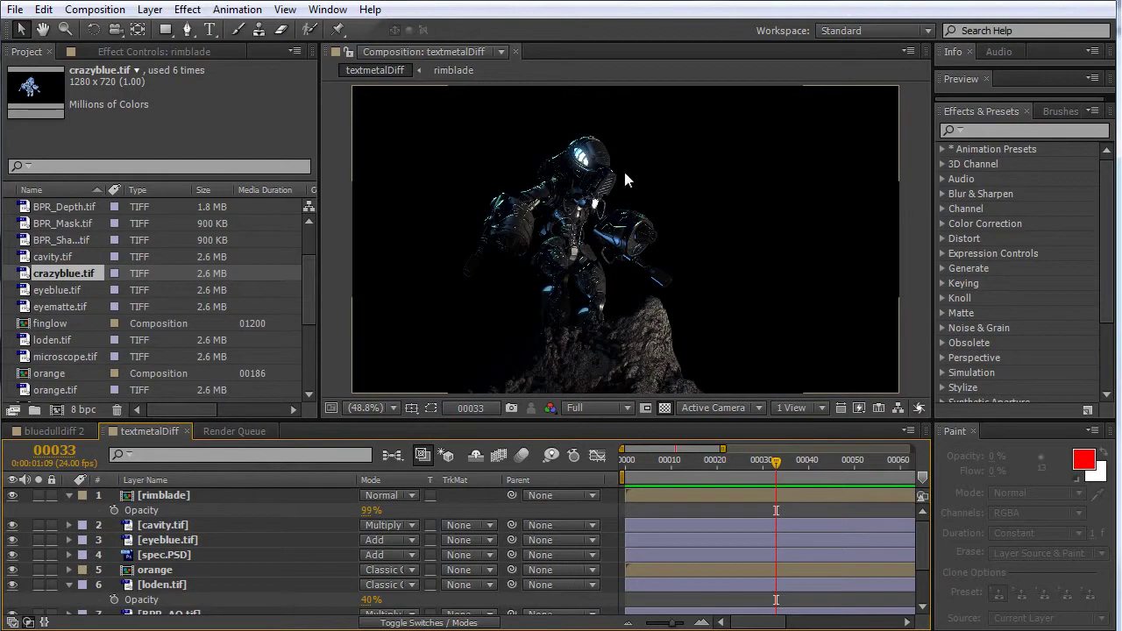
# - Compare bluedulldiff 2 with textmetalDiff, fit the whole robot in view, and collapse the finglow layer's properties
pyautogui.click(73, 431)
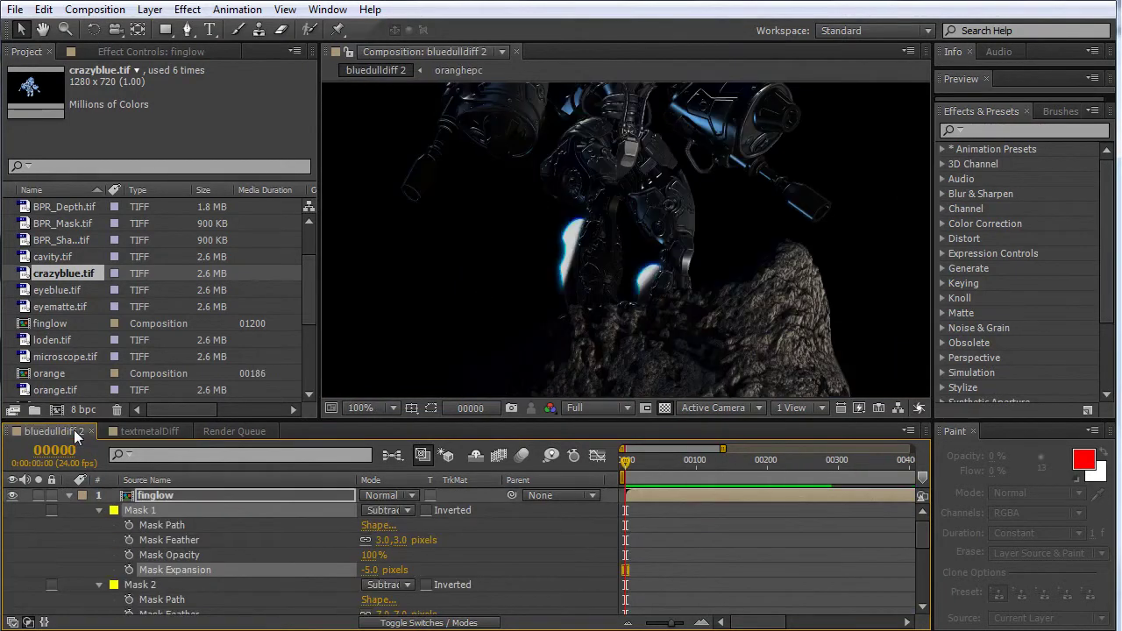
pyautogui.click(151, 433)
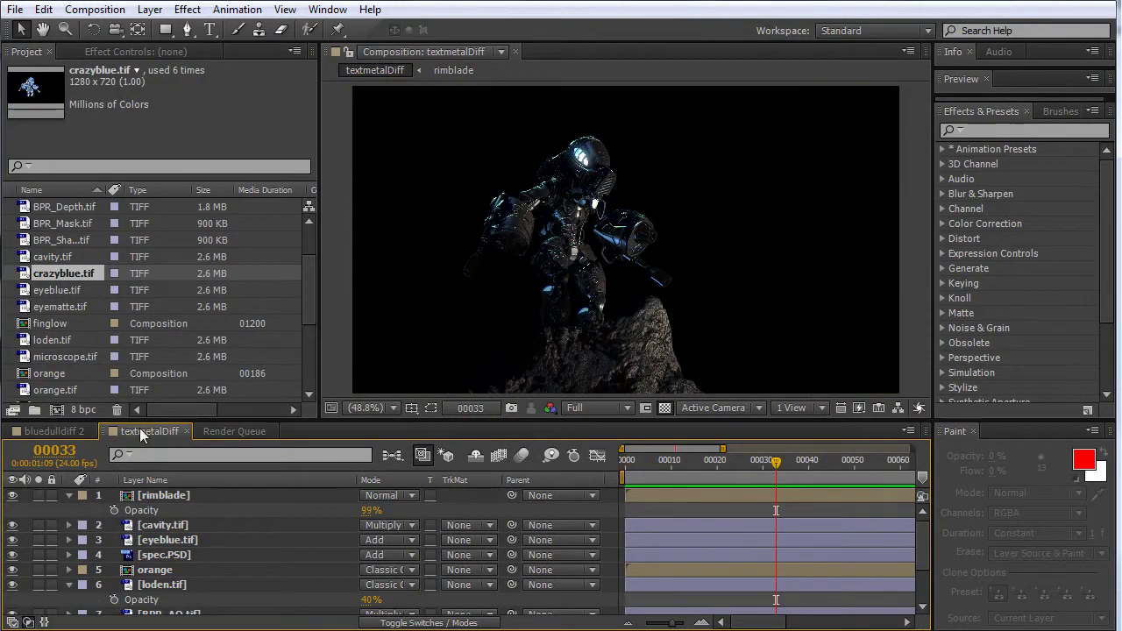
pyautogui.click(51, 431)
pyautogui.click(394, 407)
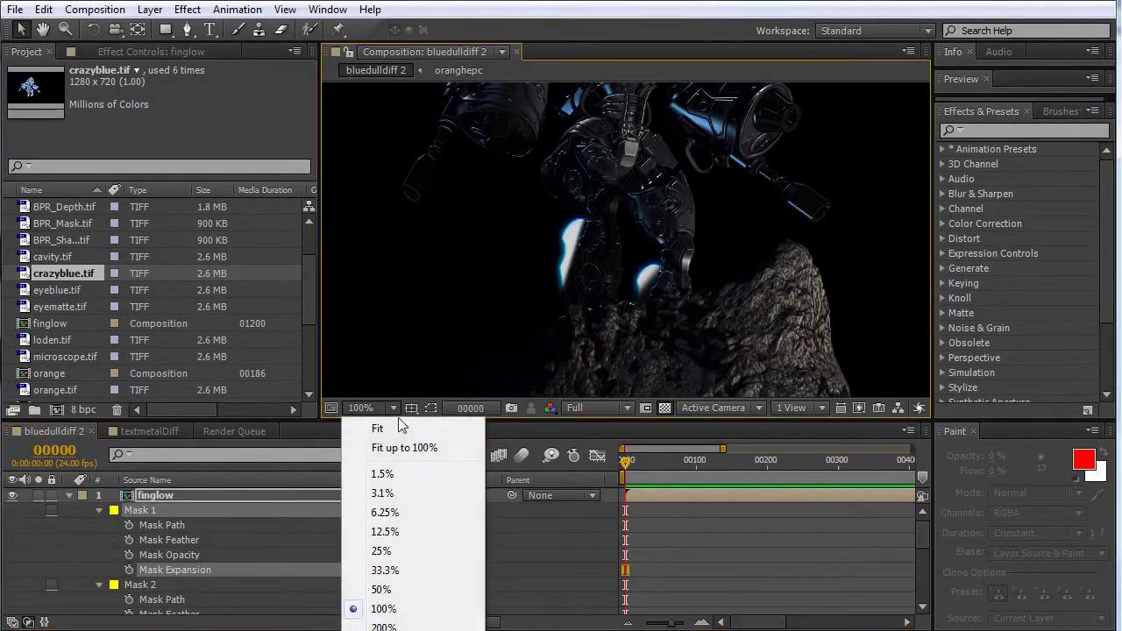
pyautogui.click(401, 448)
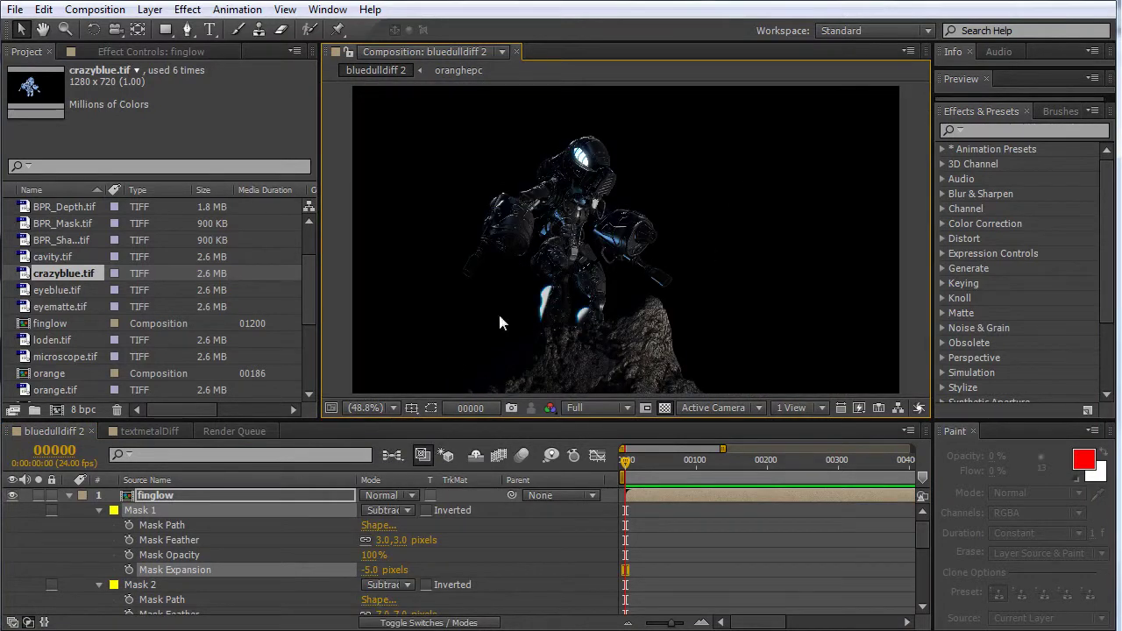
pyautogui.click(68, 496)
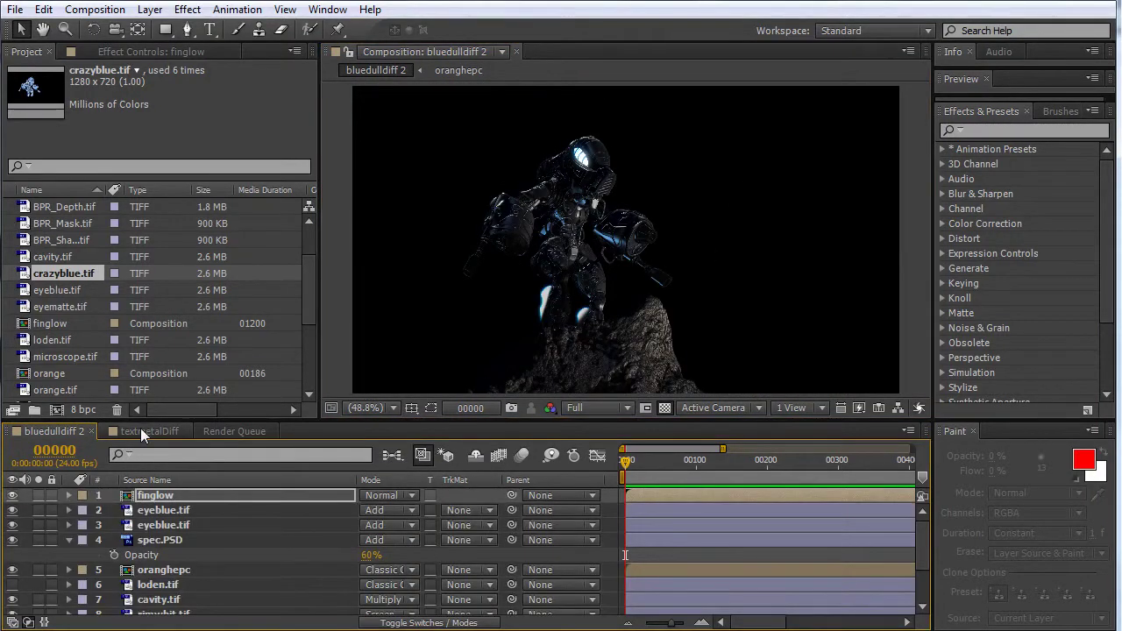